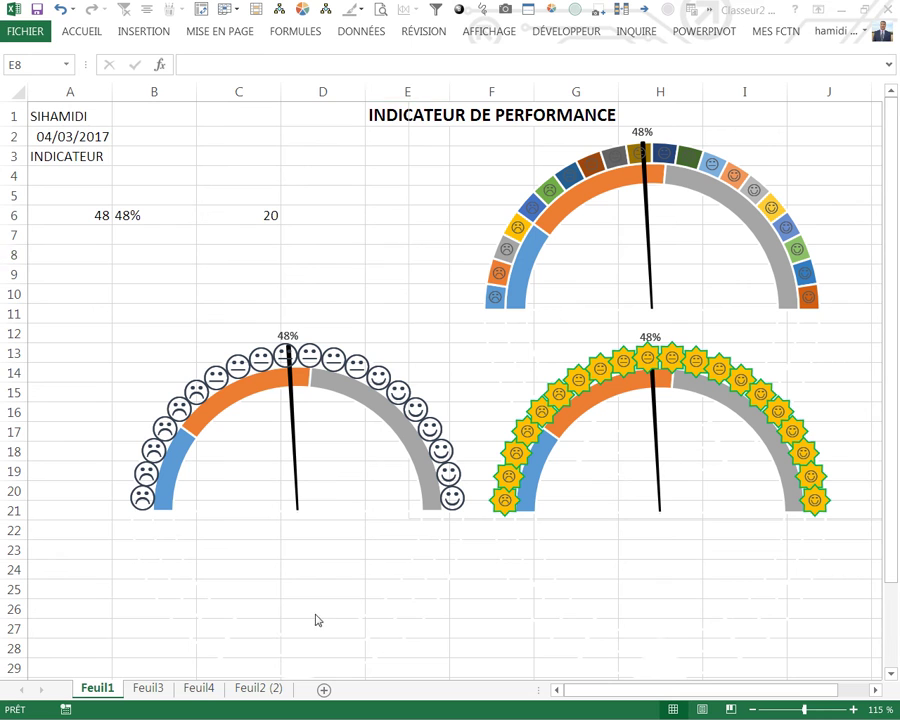
Step: Inspect the bottom-left gauge chart and the right gauge's hidden pie series
click(481, 648)
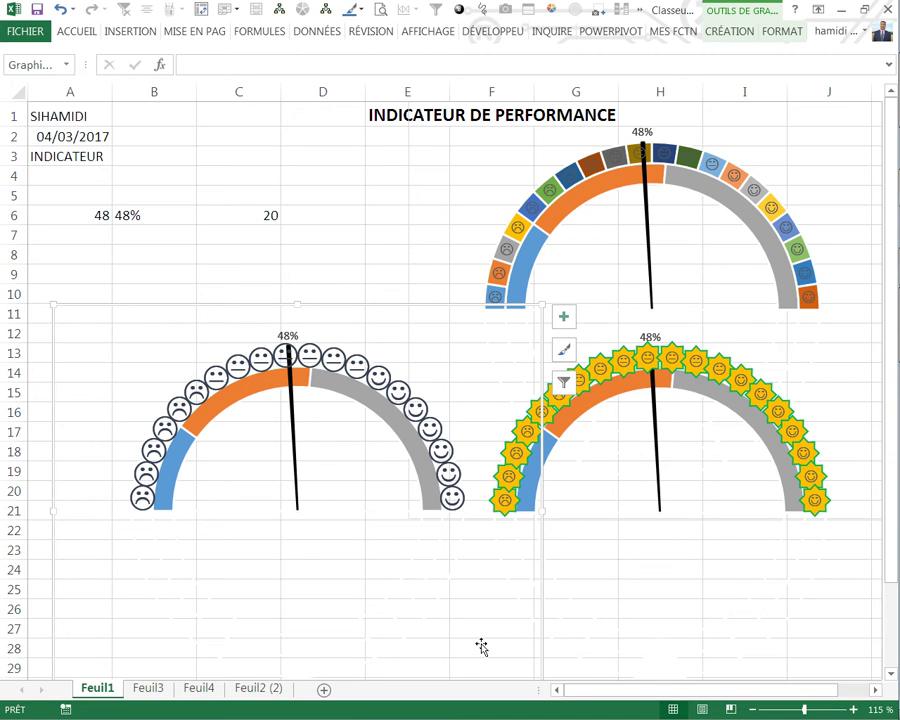
click(597, 639)
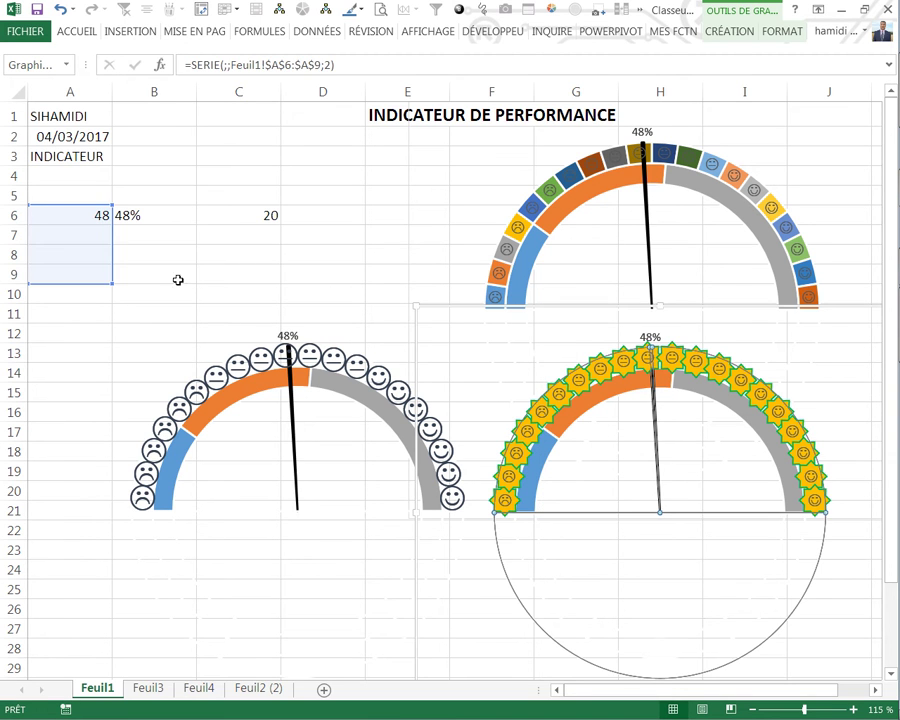
click(216, 137)
Step: Enter 50, then 20, then 90 in cell A6, then switch to the Feuil3 sheet
click(72, 214)
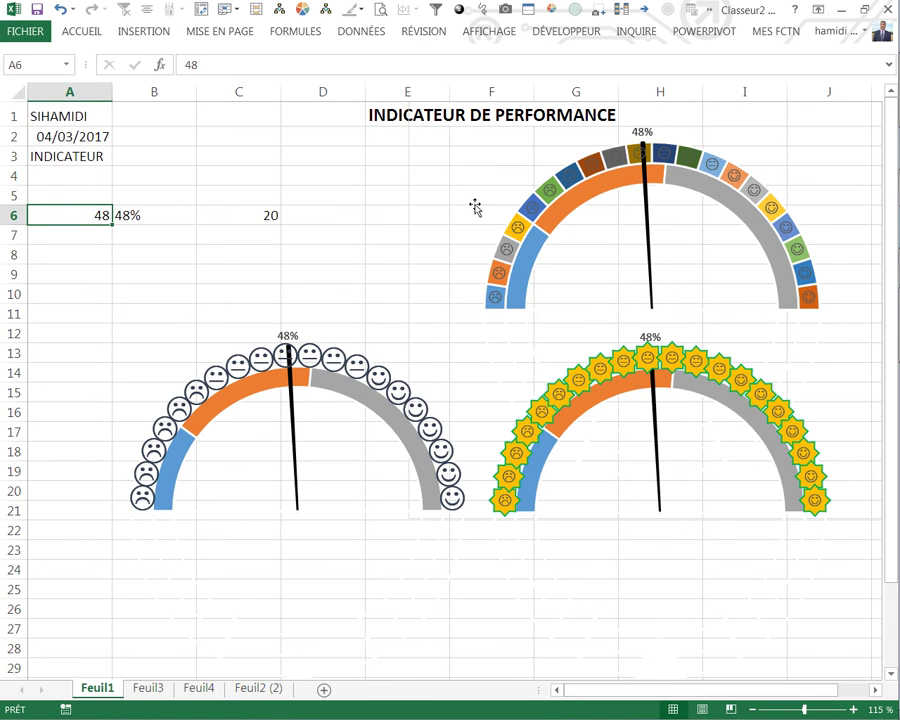
text(50)
key(Return)
click(90, 214)
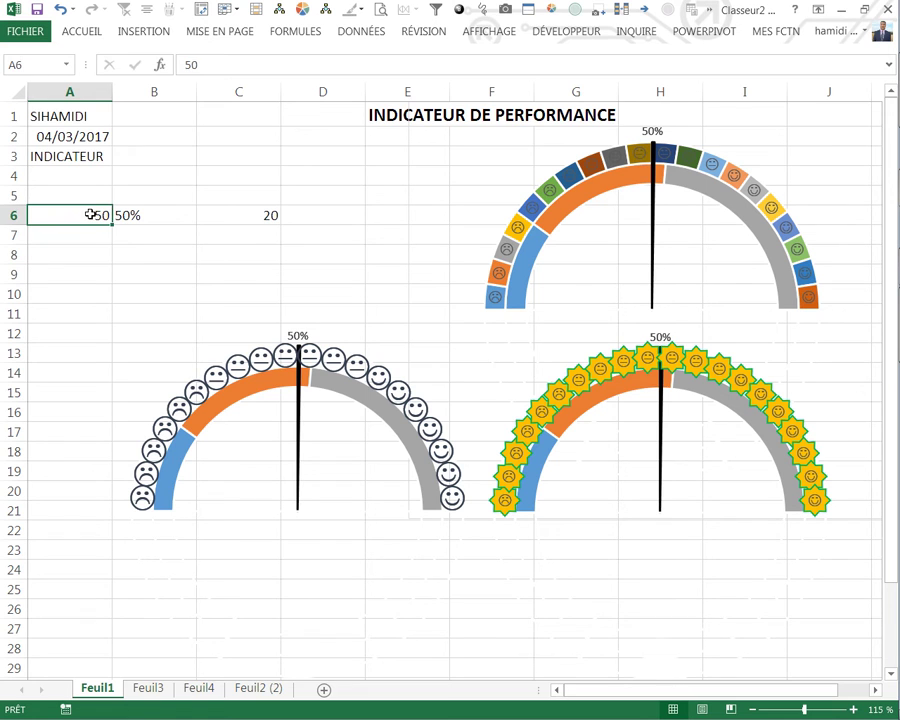
text(20)
key(Return)
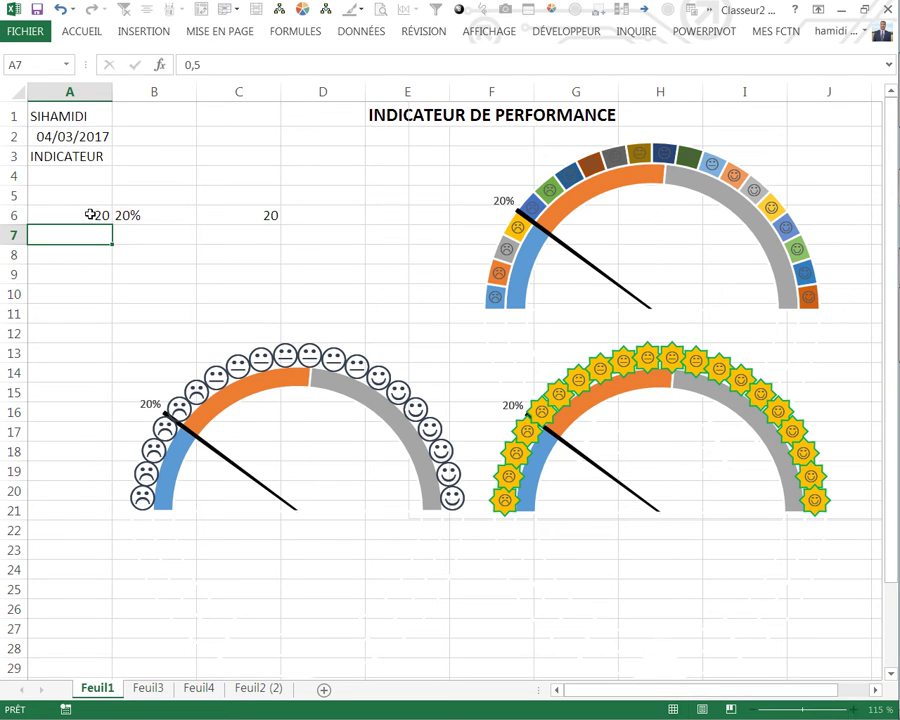
click(91, 214)
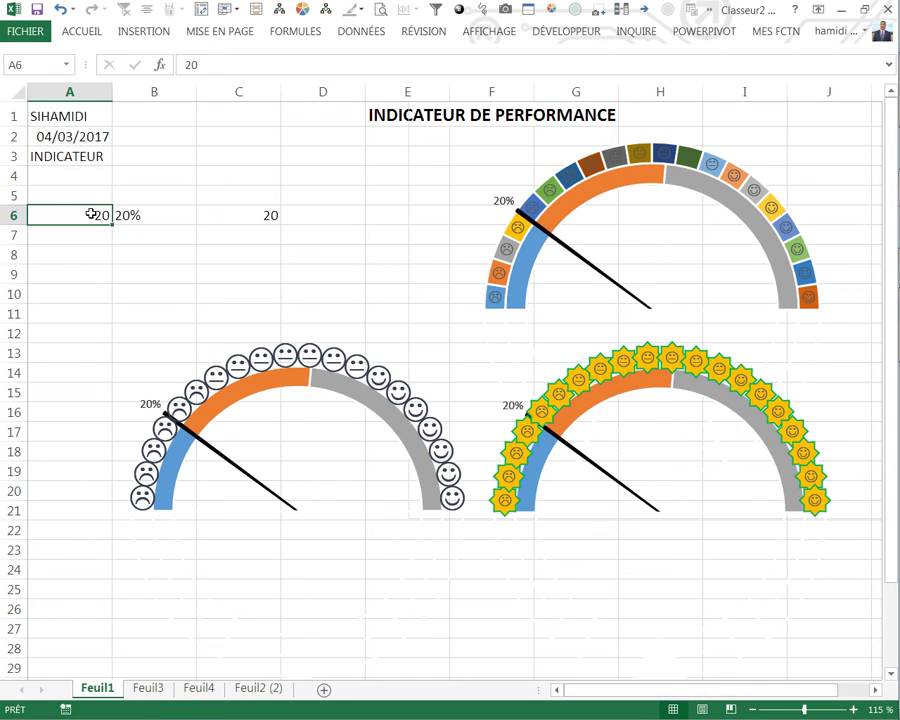
text(90)
key(Return)
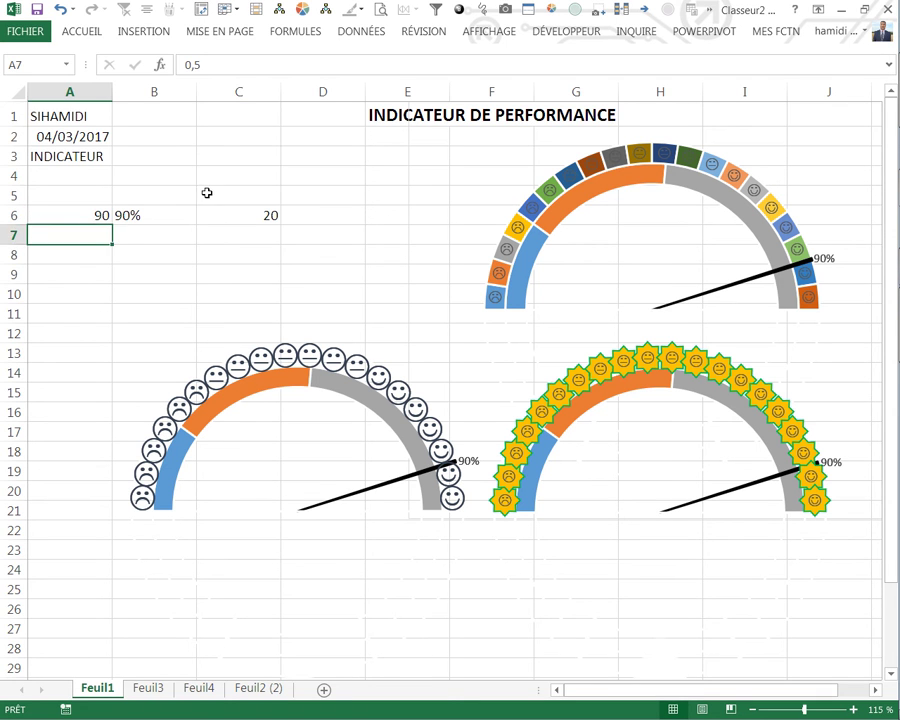
click(215, 176)
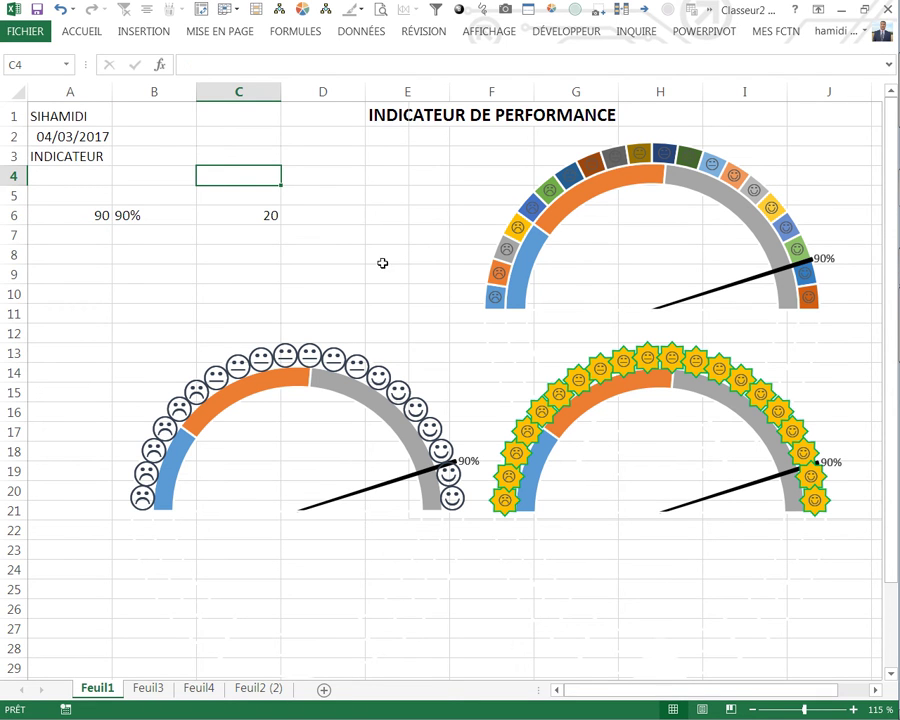
click(155, 690)
Step: Check the nine ones in D10:D18 and the SOMME total in D19
click(425, 470)
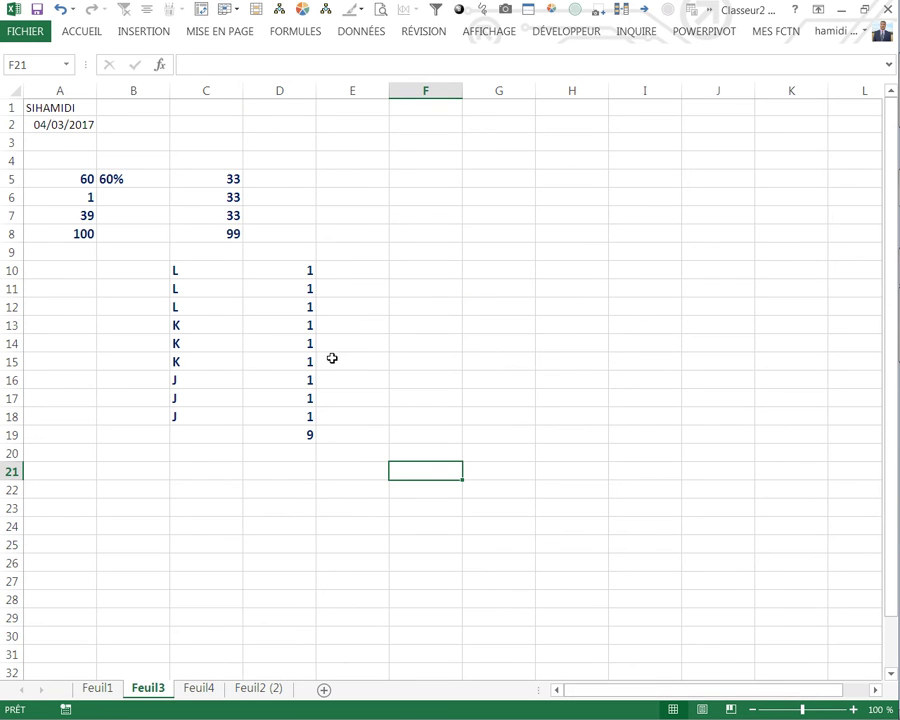
click(391, 345)
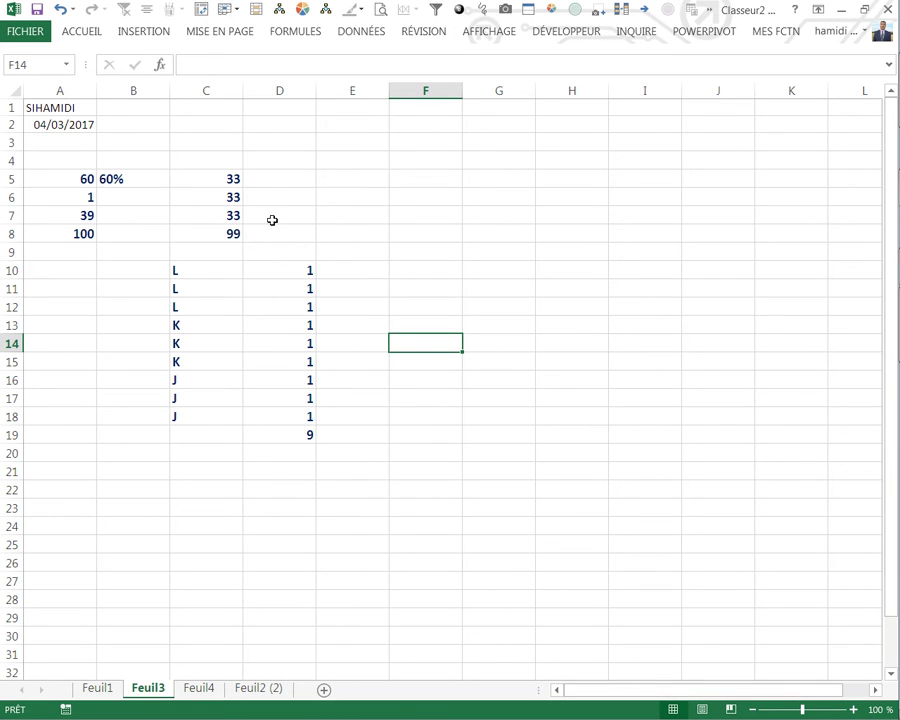
drag(275, 269, 279, 410)
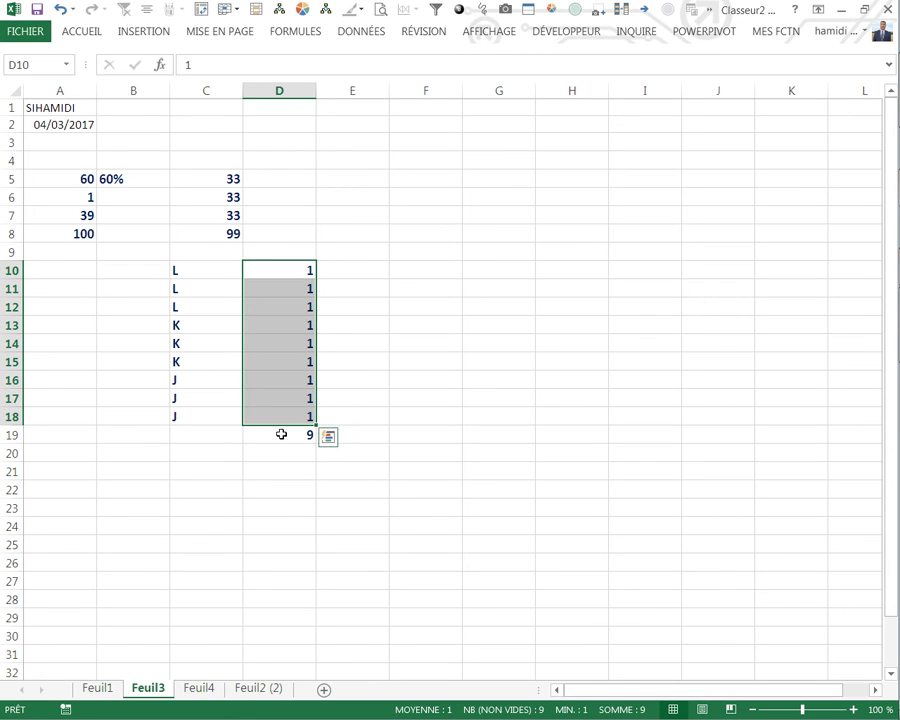
click(281, 434)
drag(285, 271, 291, 410)
click(283, 434)
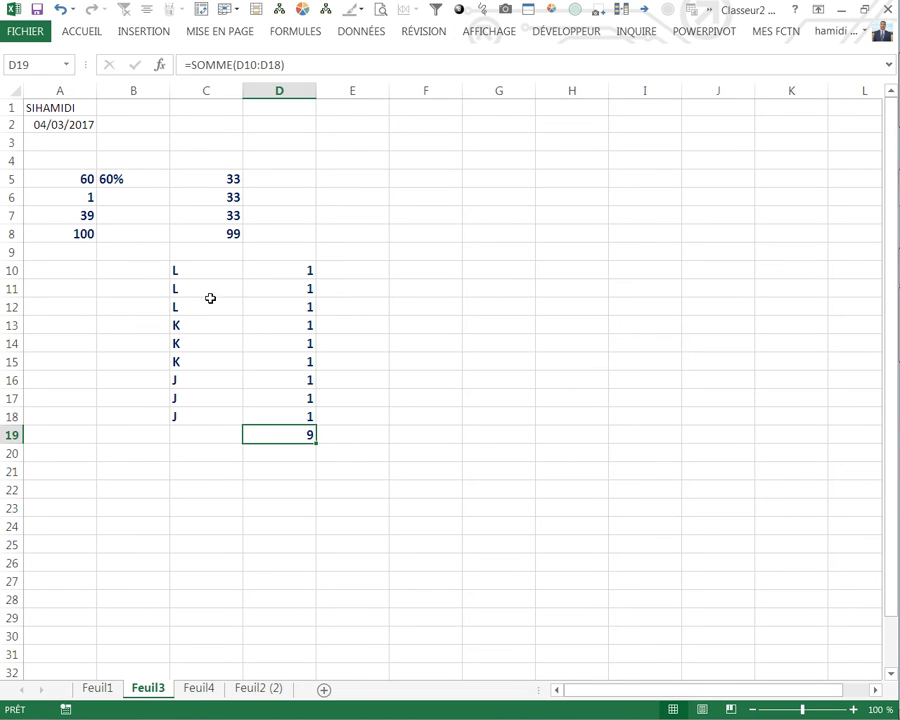
Step: Review the L and J labels in column C, the value in C5 and C8's formula
drag(203, 268, 189, 360)
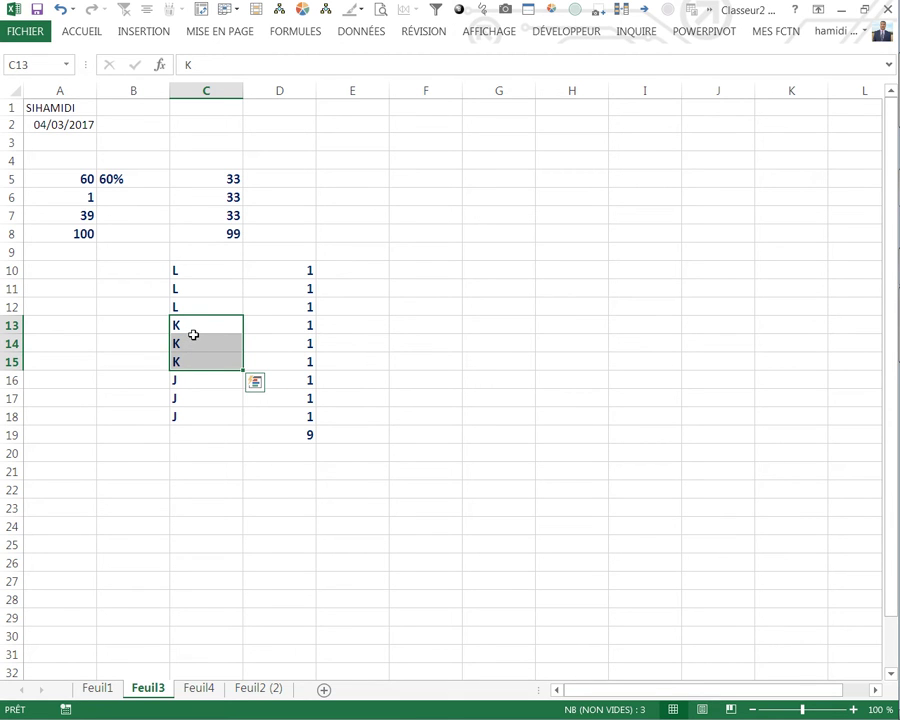
drag(187, 378, 189, 412)
click(226, 179)
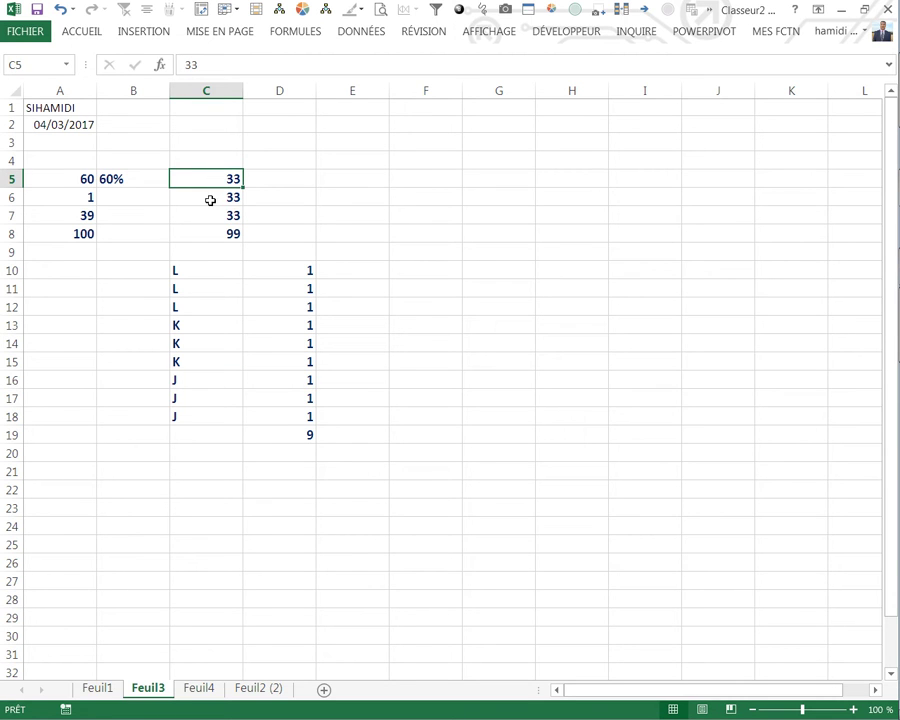
click(211, 235)
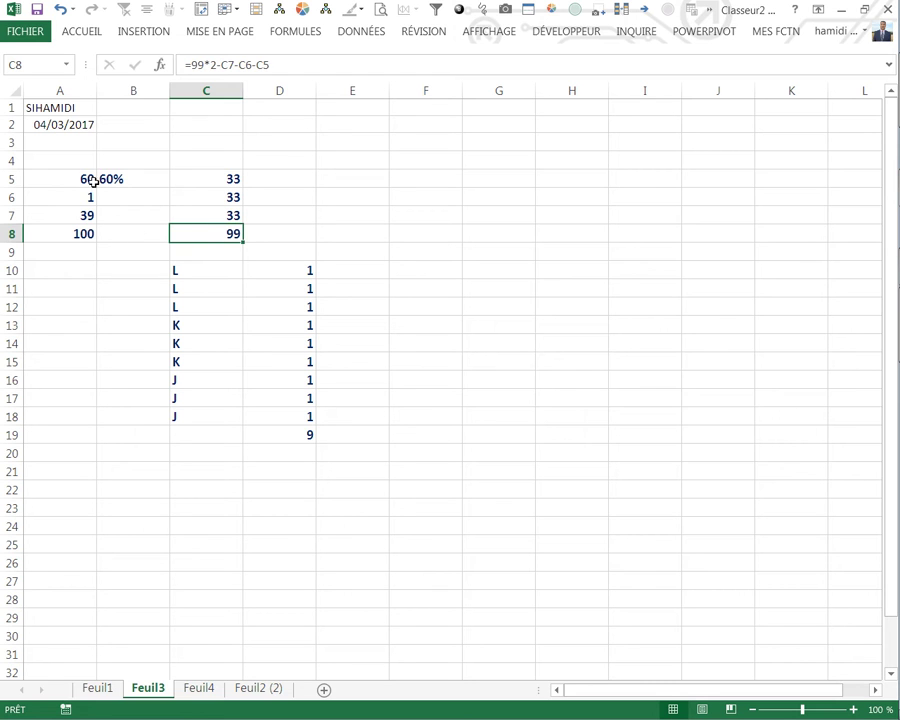
Step: Make cell A7 equal 100 minus A6 and A5
click(58, 179)
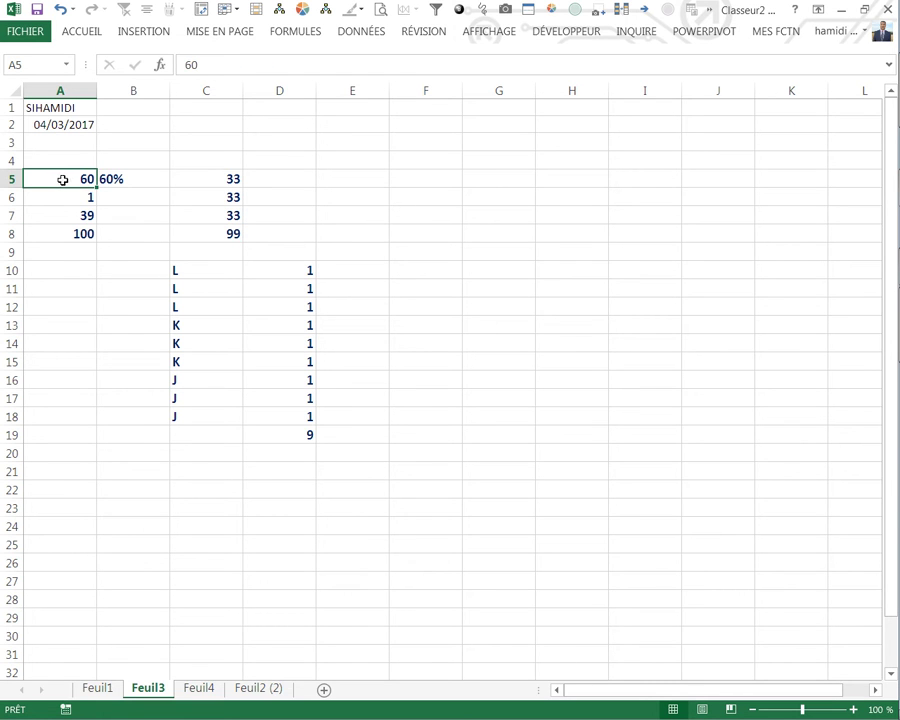
click(65, 198)
click(62, 215)
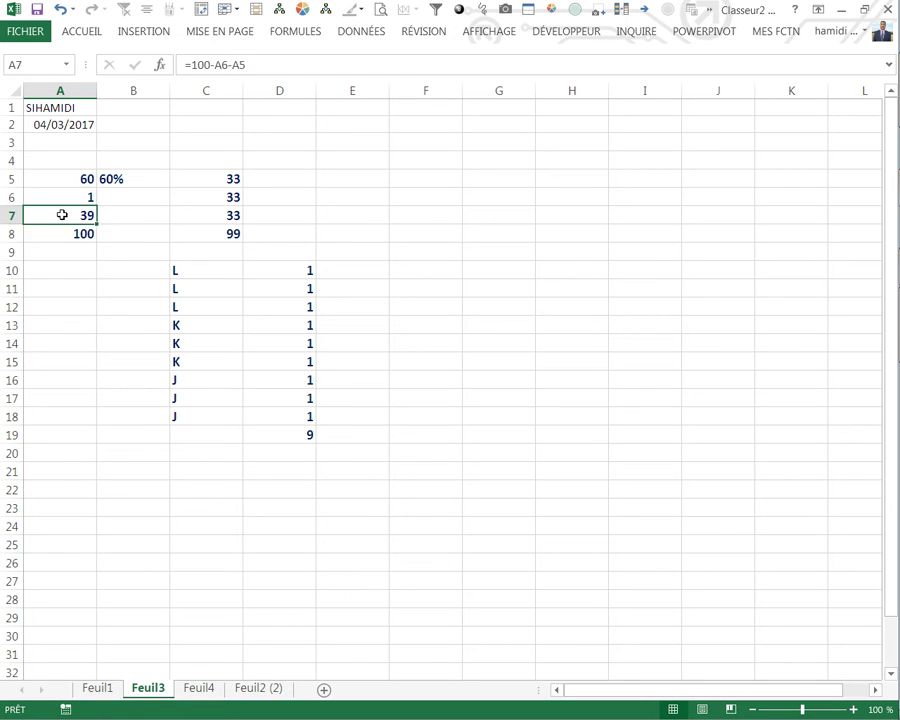
text(+100-)
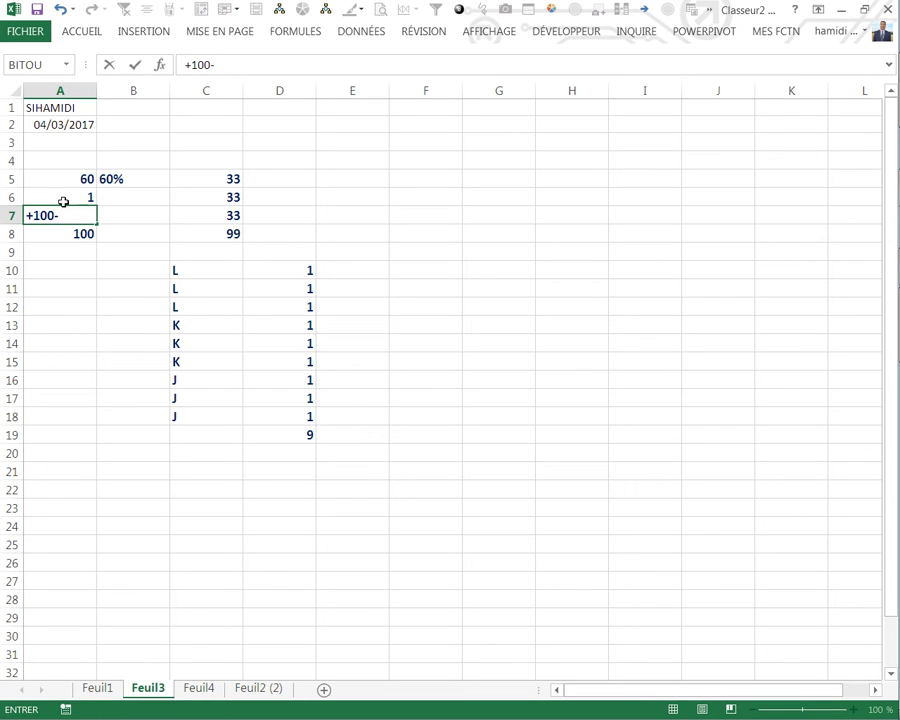
click(65, 200)
text(-A6-)
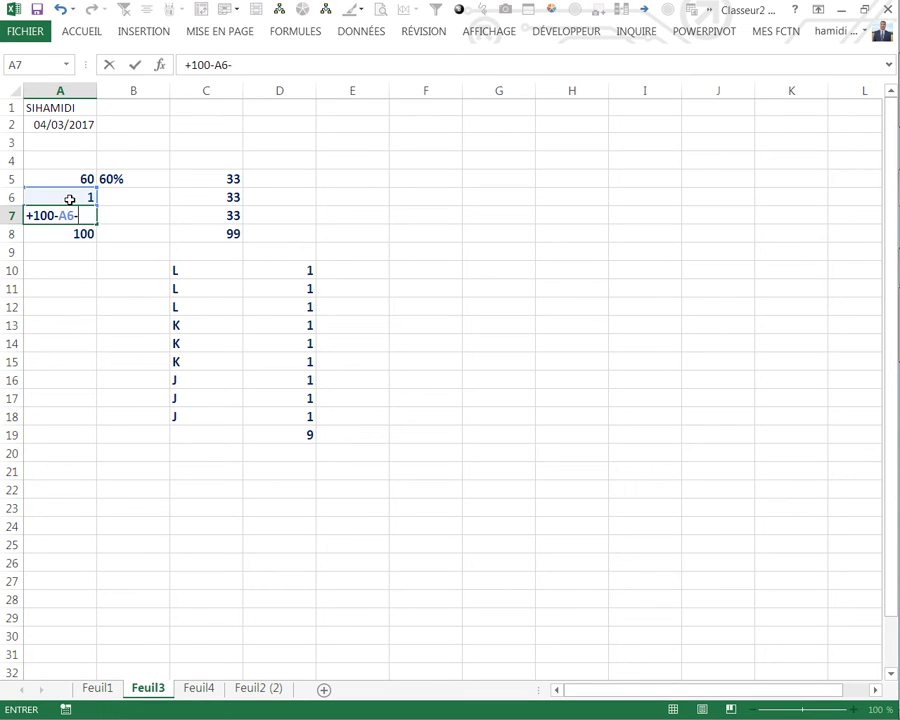
click(79, 176)
key(Return)
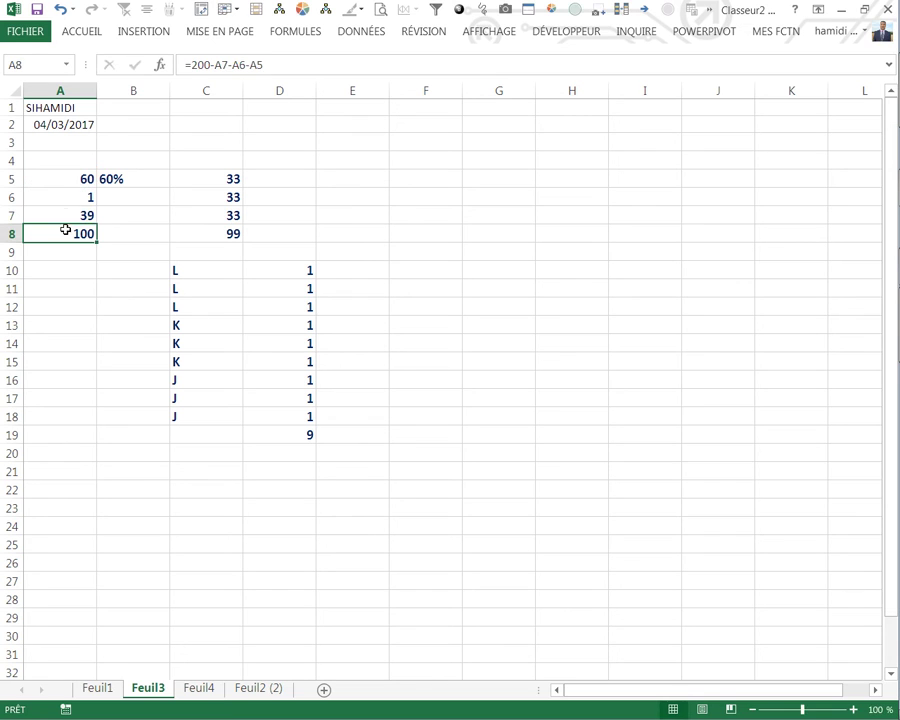
Step: Make cell A8 equal 200 minus A7, A6 and A5
text(+200-)
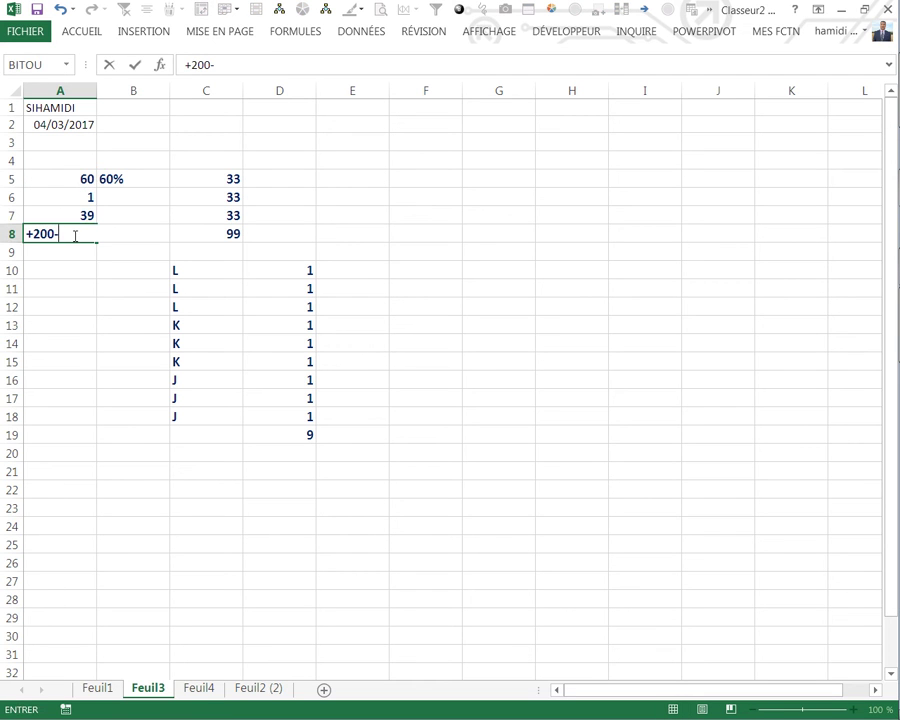
click(70, 217)
text(-)
click(77, 200)
text(-A6-)
click(74, 184)
key(Return)
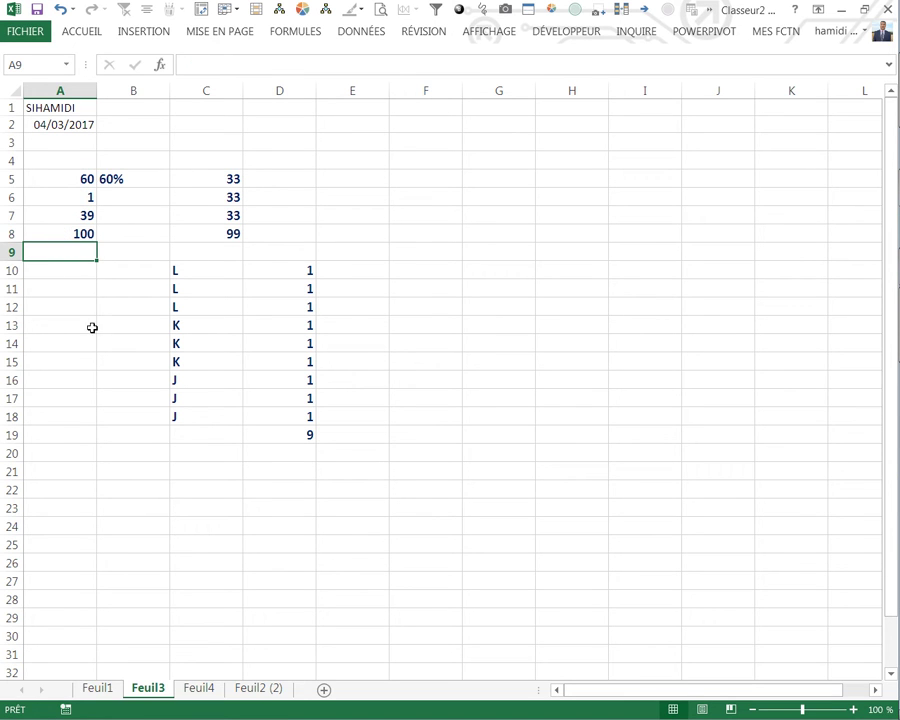
Step: Select C5:C8, A5:A8 and D10:D19 together as chart data
click(490, 344)
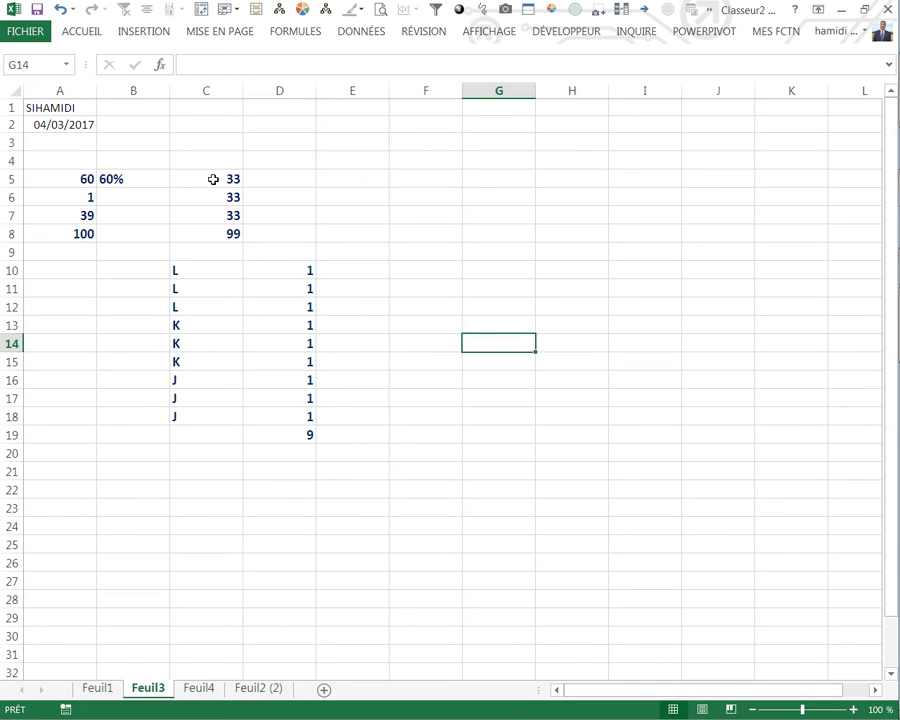
drag(213, 179, 206, 233)
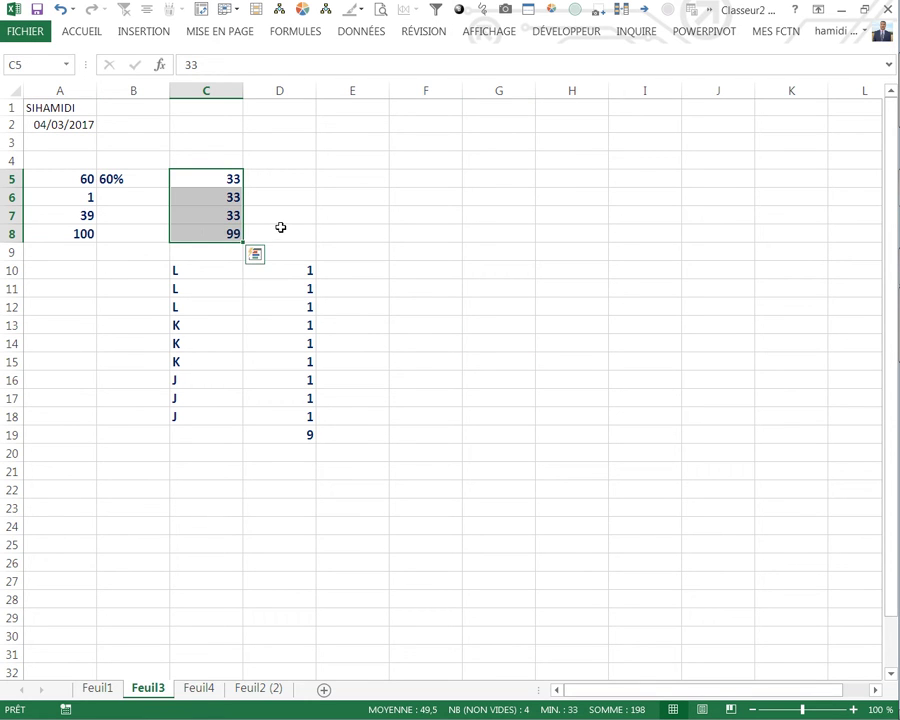
ctrl+drag(76, 180, 68, 240)
ctrl+drag(287, 272, 287, 434)
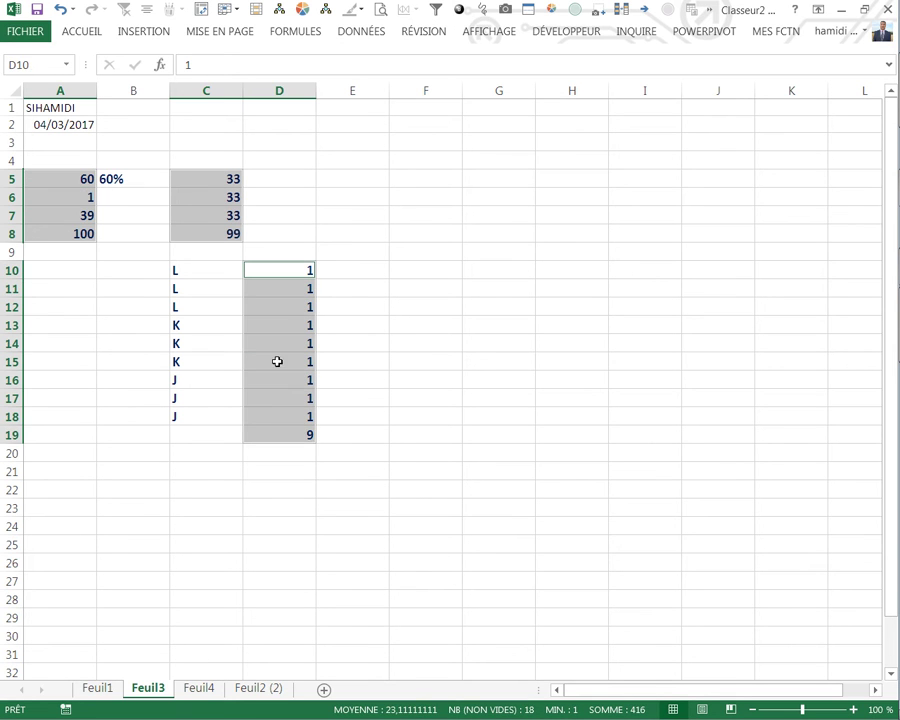
Step: Insert a donut chart from the selected data, then reposition it and make it taller
click(143, 31)
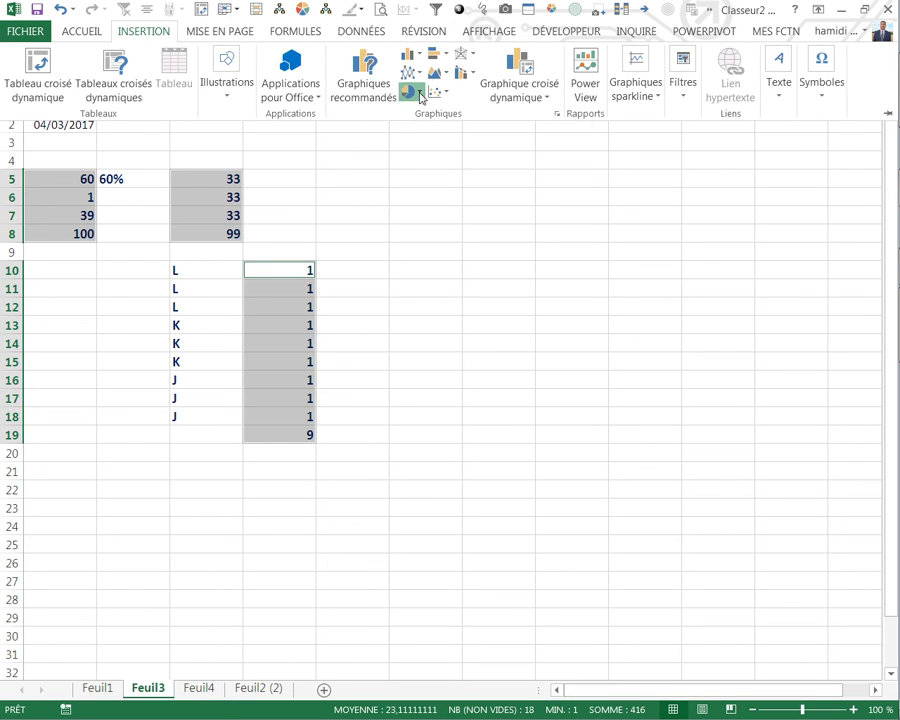
click(419, 95)
click(433, 289)
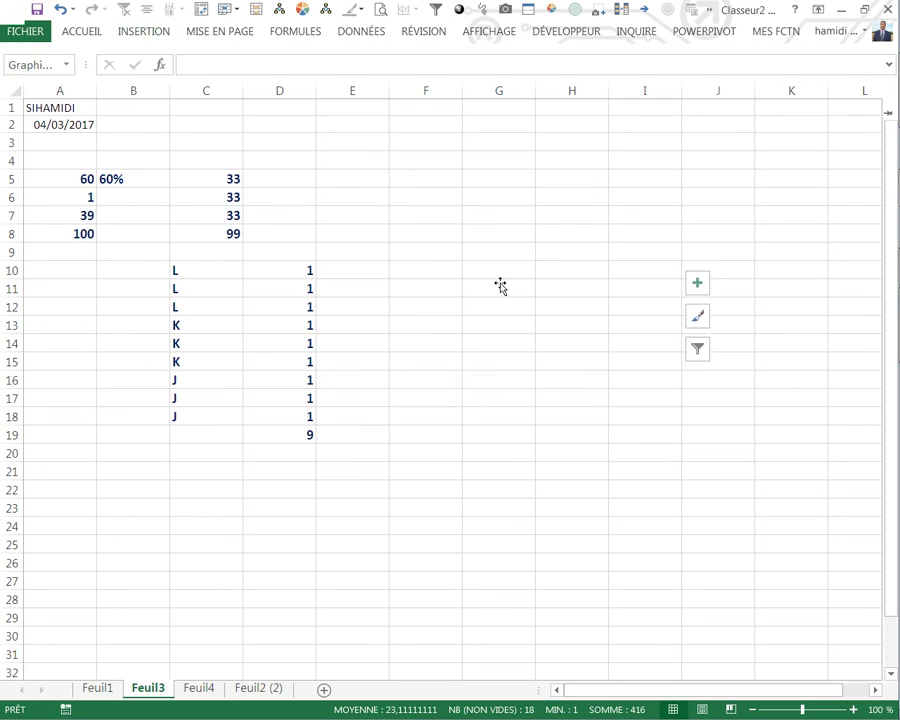
drag(540, 268, 583, 134)
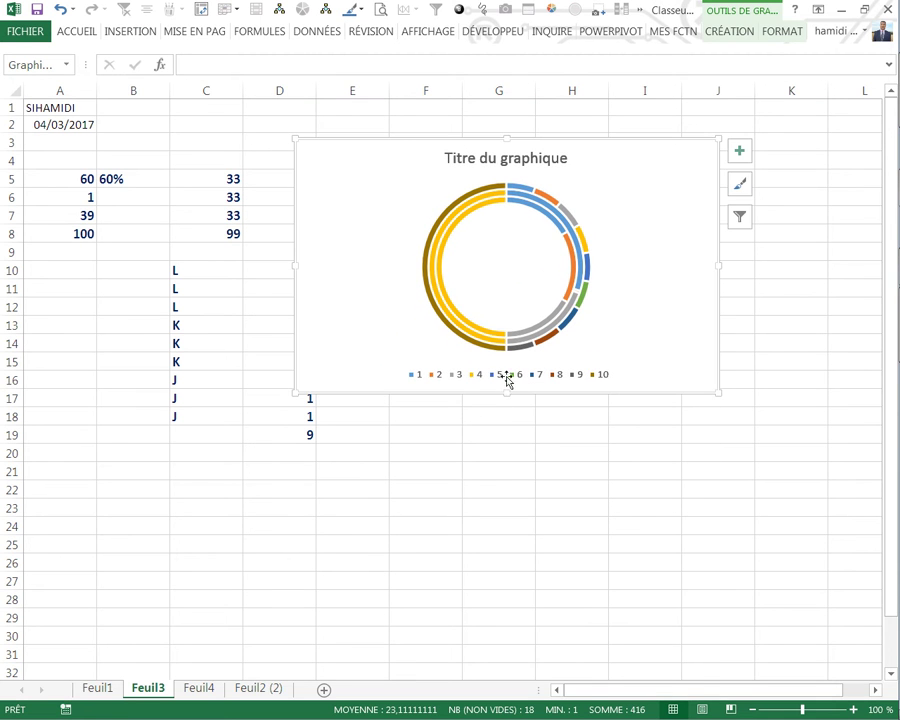
drag(502, 395, 529, 450)
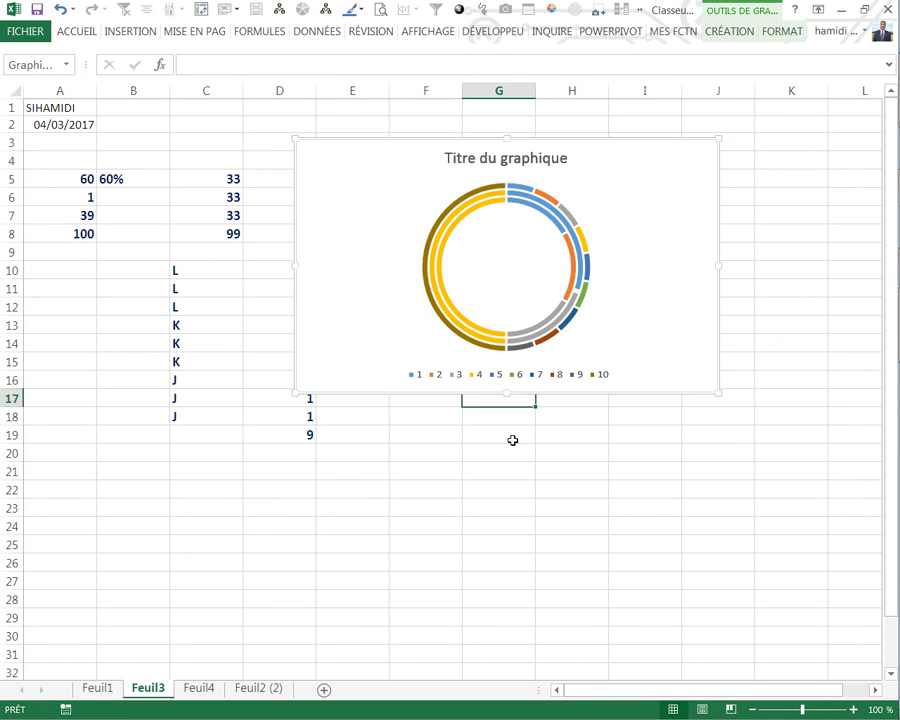
click(508, 390)
drag(508, 390, 561, 523)
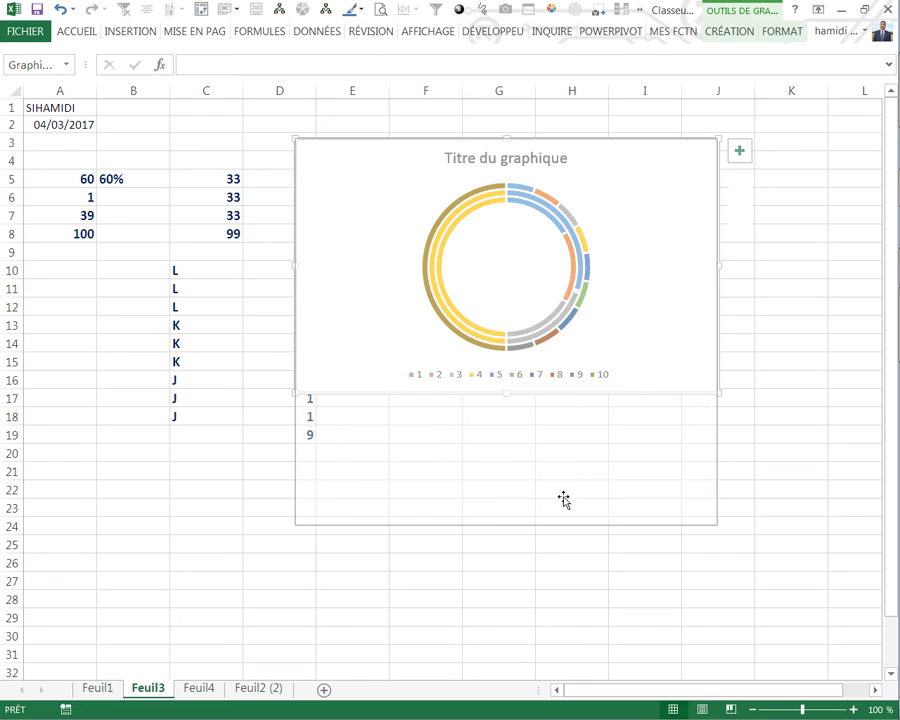
Step: Delete the donut chart's legend and title
click(543, 510)
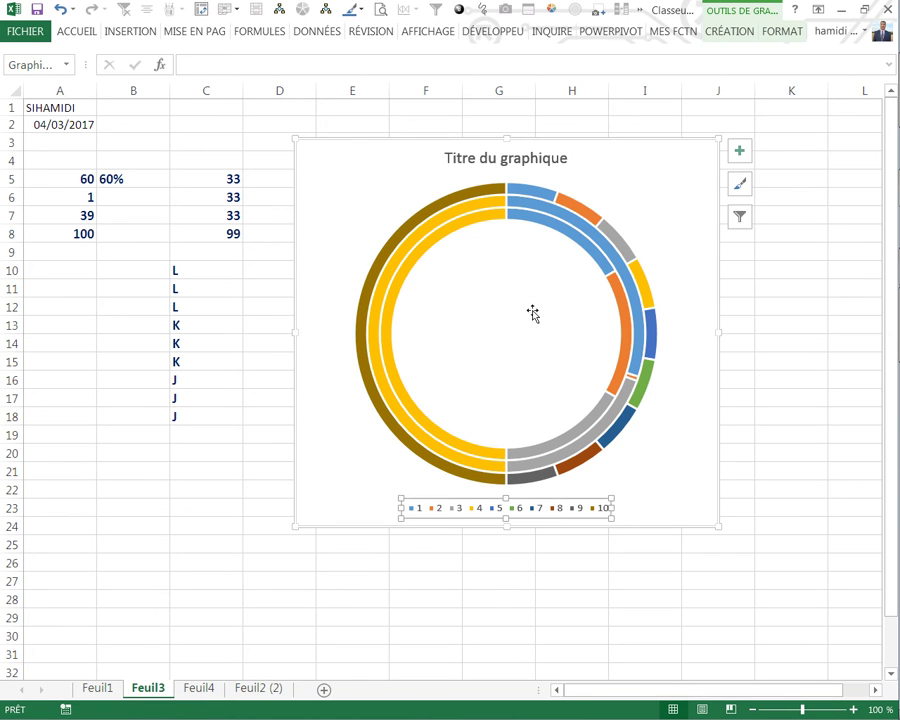
key(Delete)
click(512, 160)
key(Delete)
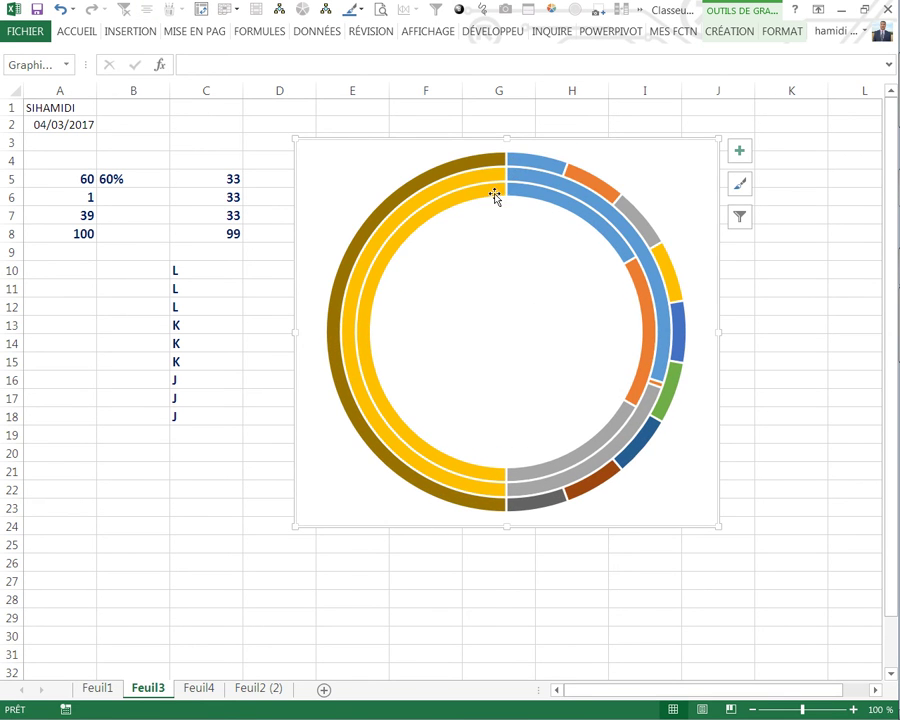
Step: Set the doughnut series' first slice angle to 270°
right_click(490, 197)
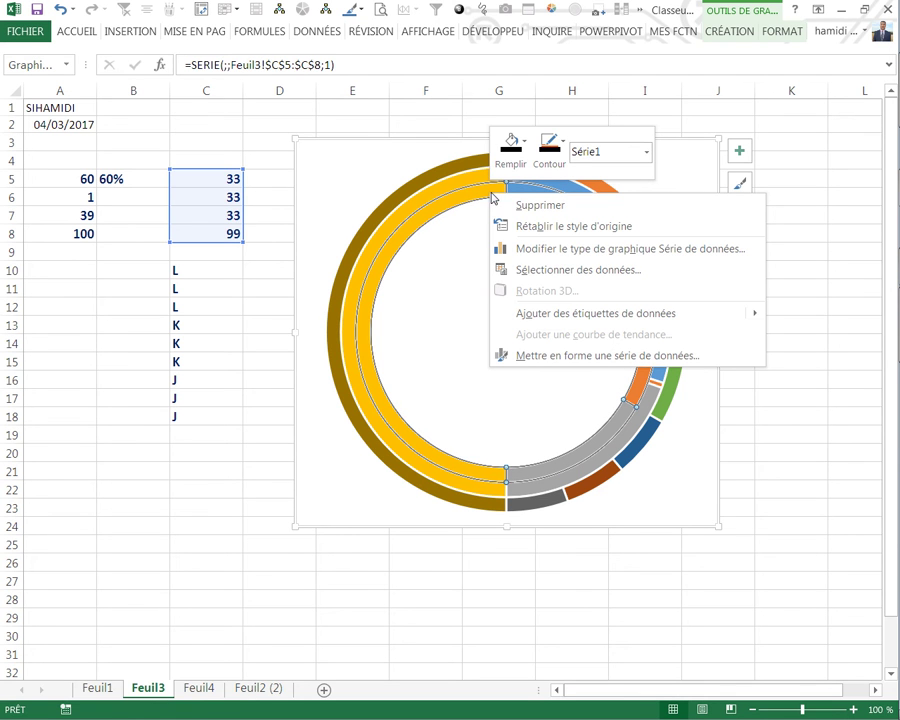
click(538, 356)
double_click(464, 383)
text(270)
key(Return)
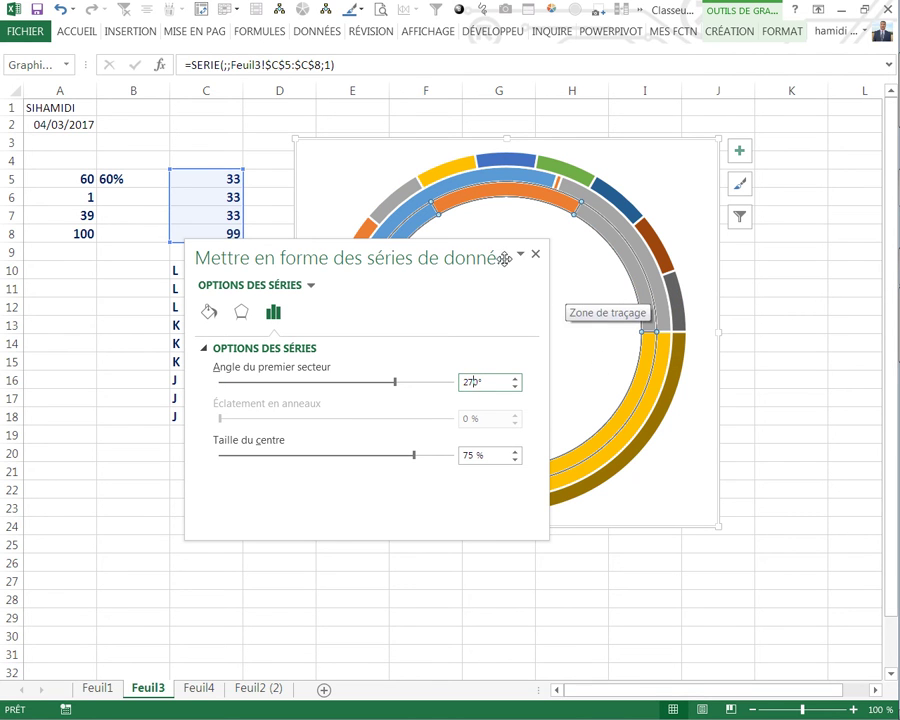
click(535, 254)
Step: Select only the inner ring's yellow section
click(570, 597)
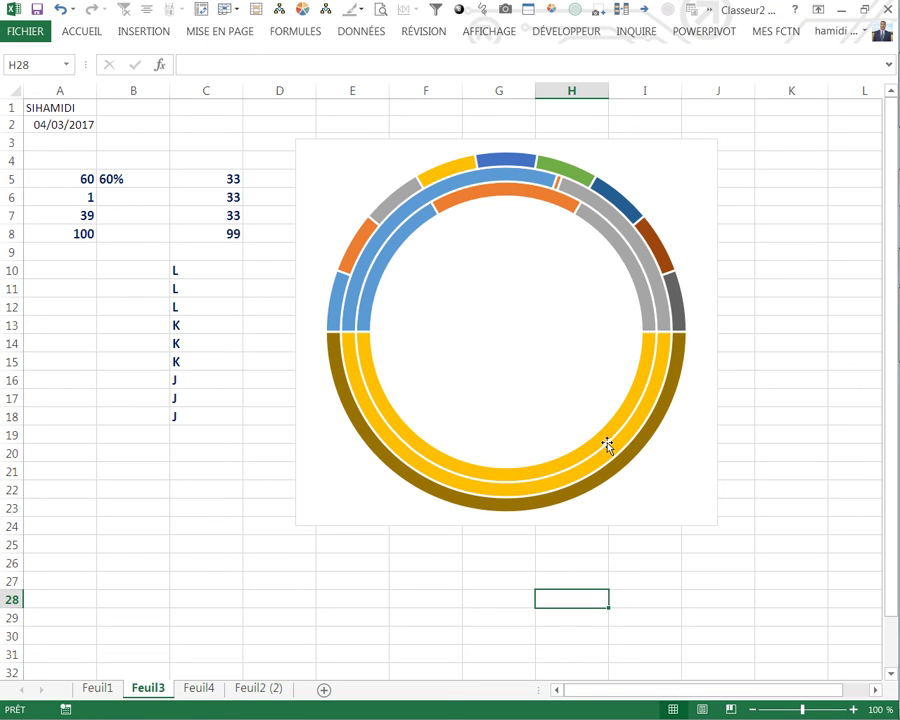
click(533, 470)
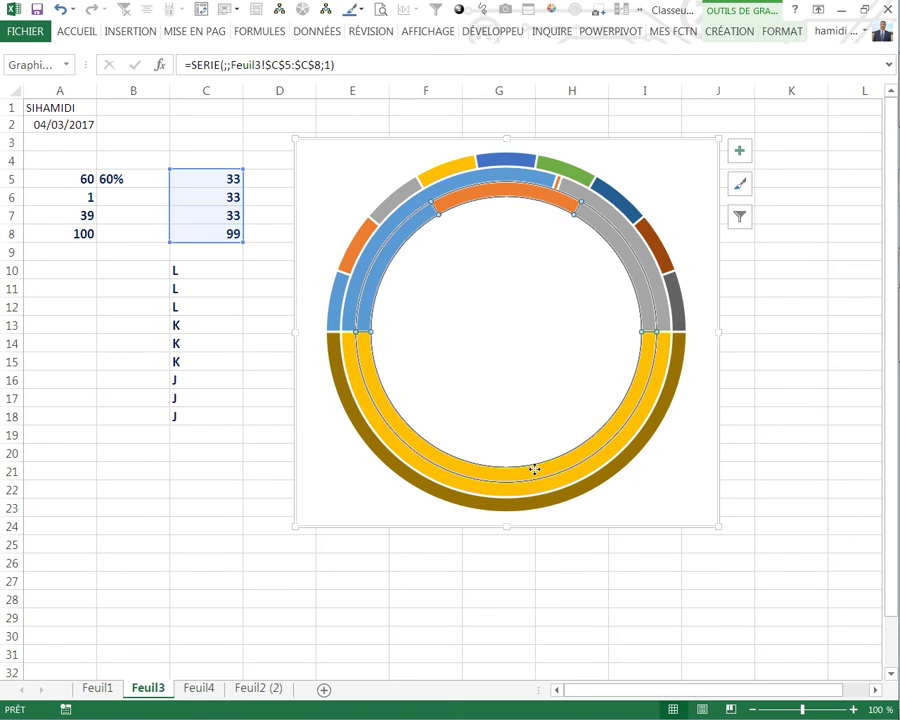
click(535, 470)
click(512, 578)
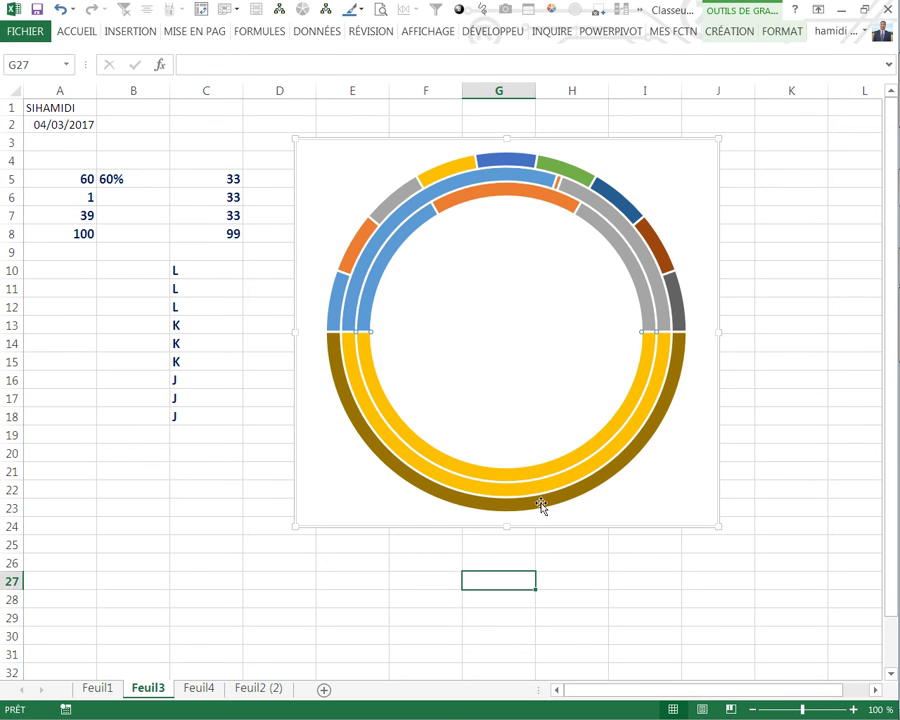
click(550, 470)
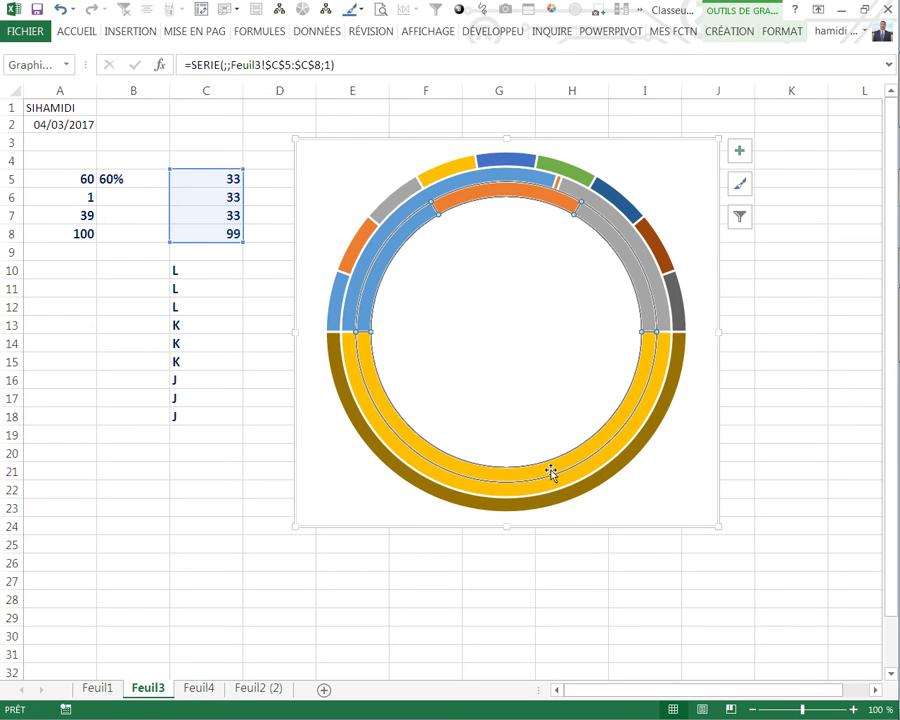
click(551, 473)
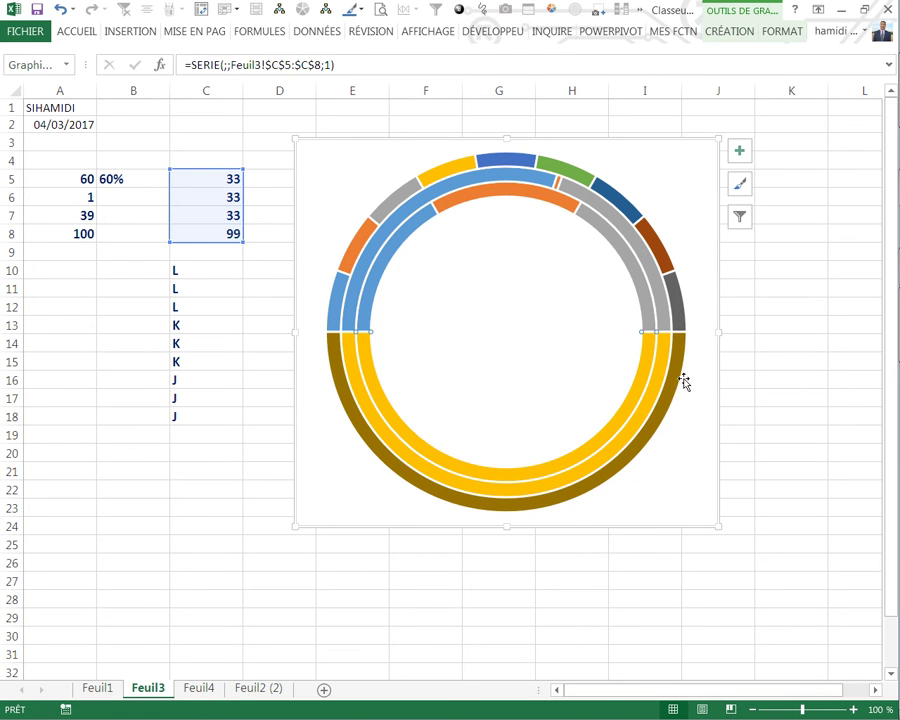
Step: Give the inner and middle rings' yellow sections No Fill
right_click(486, 473)
click(516, 424)
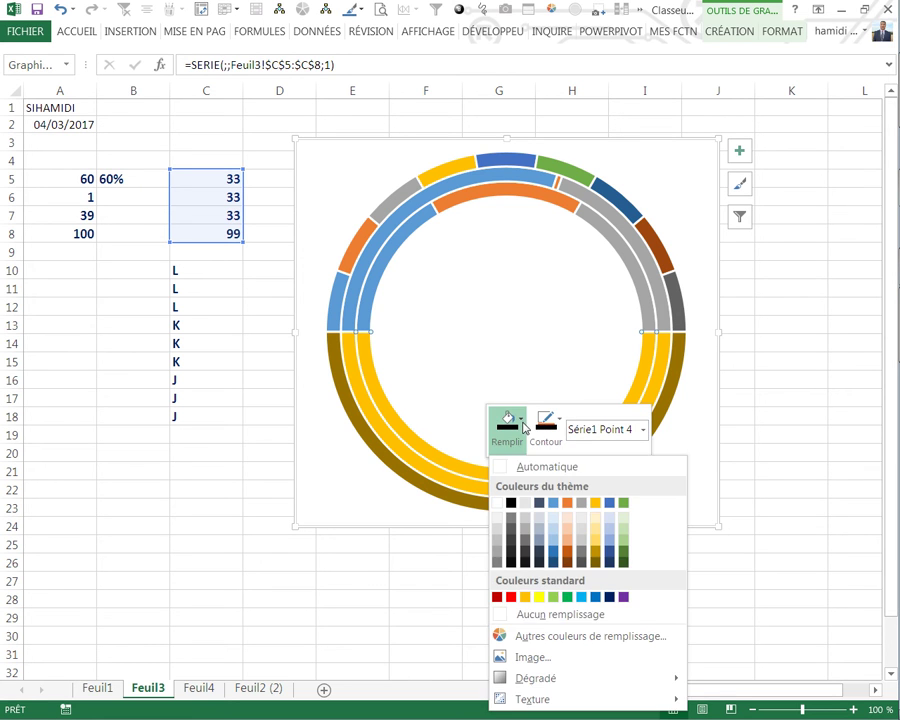
click(560, 617)
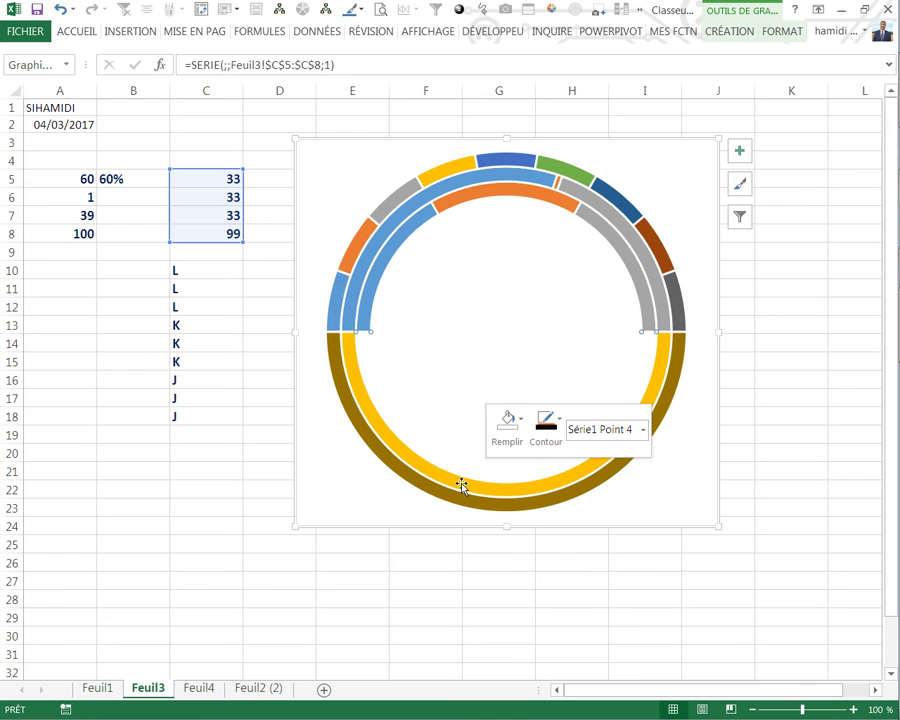
click(458, 481)
right_click(461, 483)
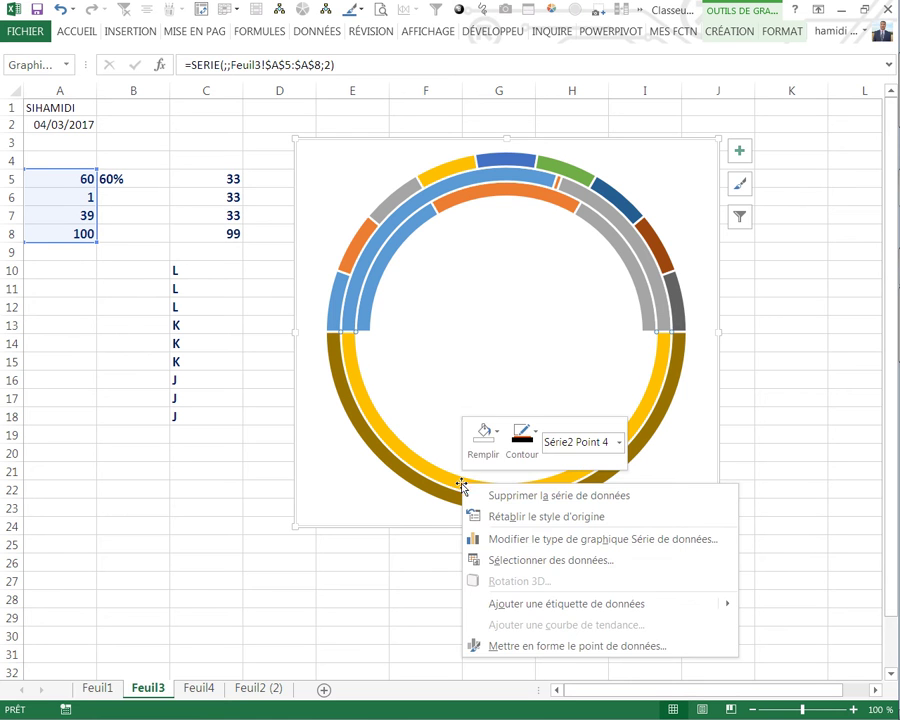
click(501, 436)
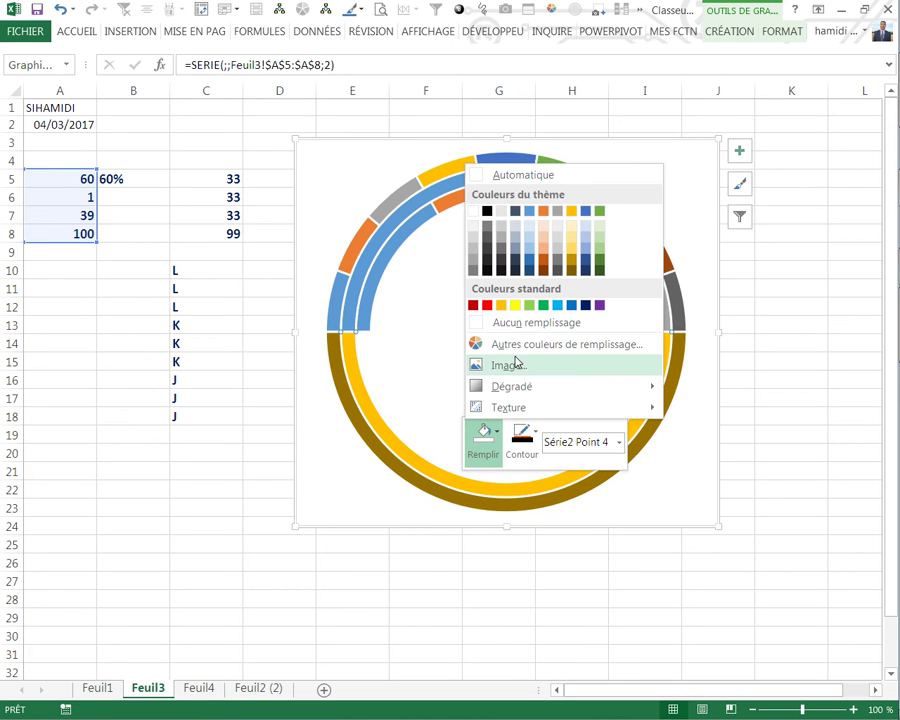
click(512, 321)
Step: Give the outer ring's brown section No Fill
click(478, 503)
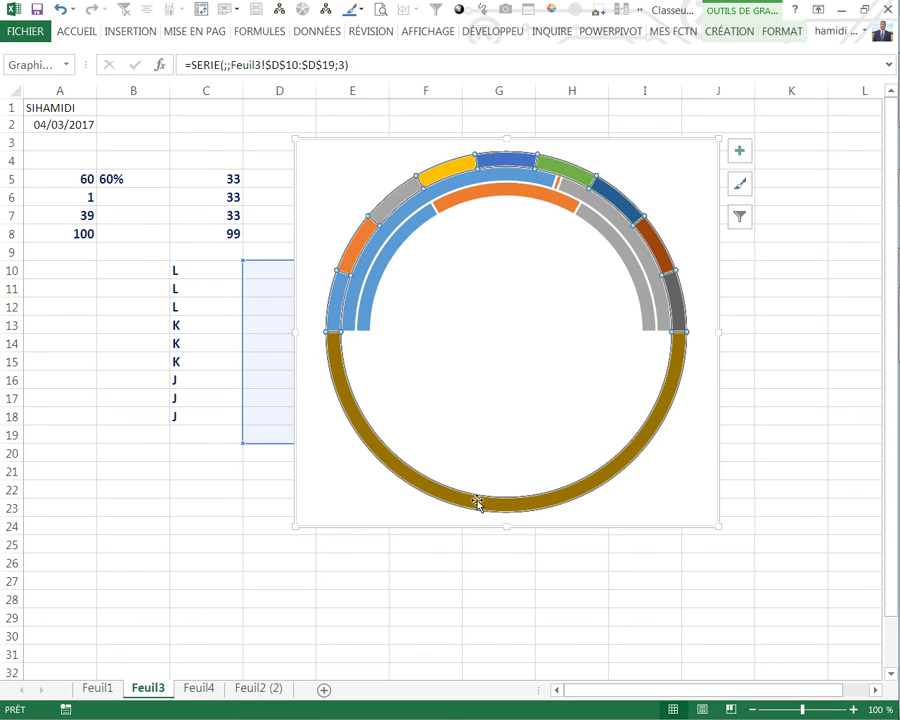
click(478, 503)
right_click(478, 503)
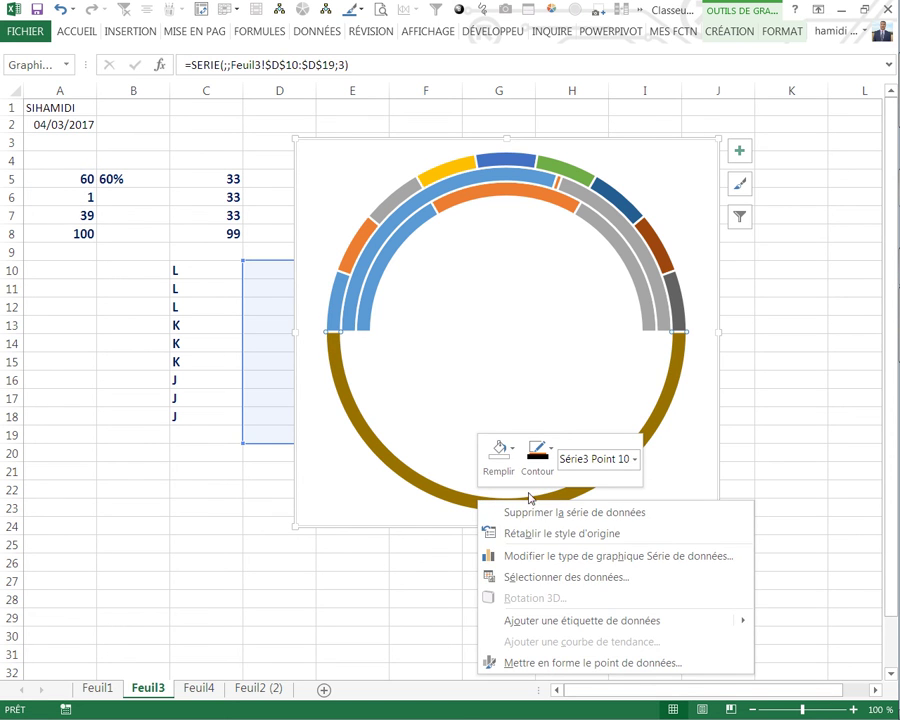
click(515, 452)
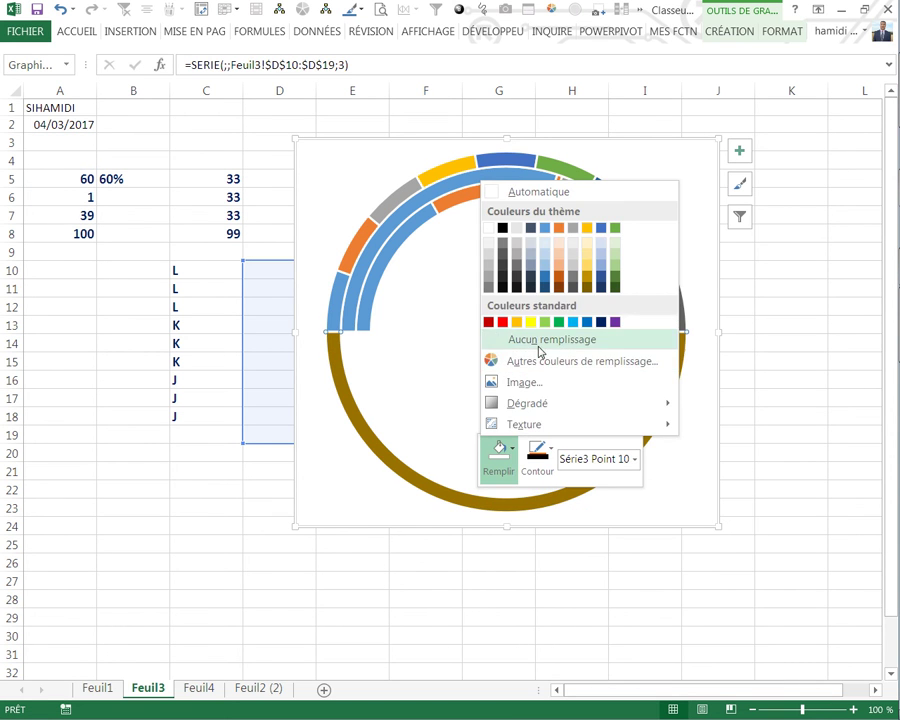
click(530, 338)
click(497, 578)
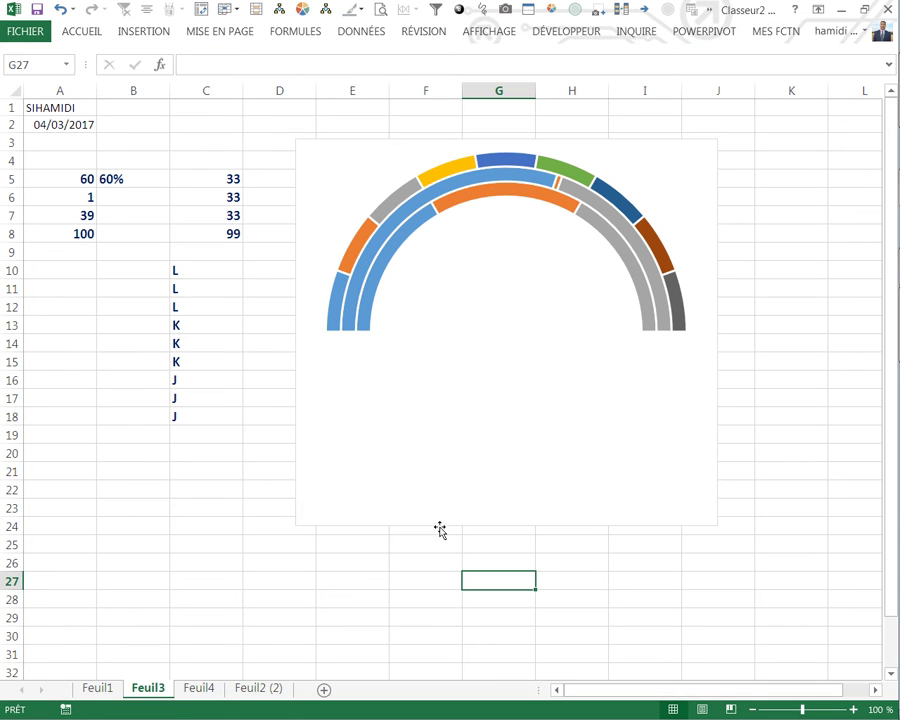
Step: Set the chart area to No Fill and shift the chart slightly right and down
click(424, 526)
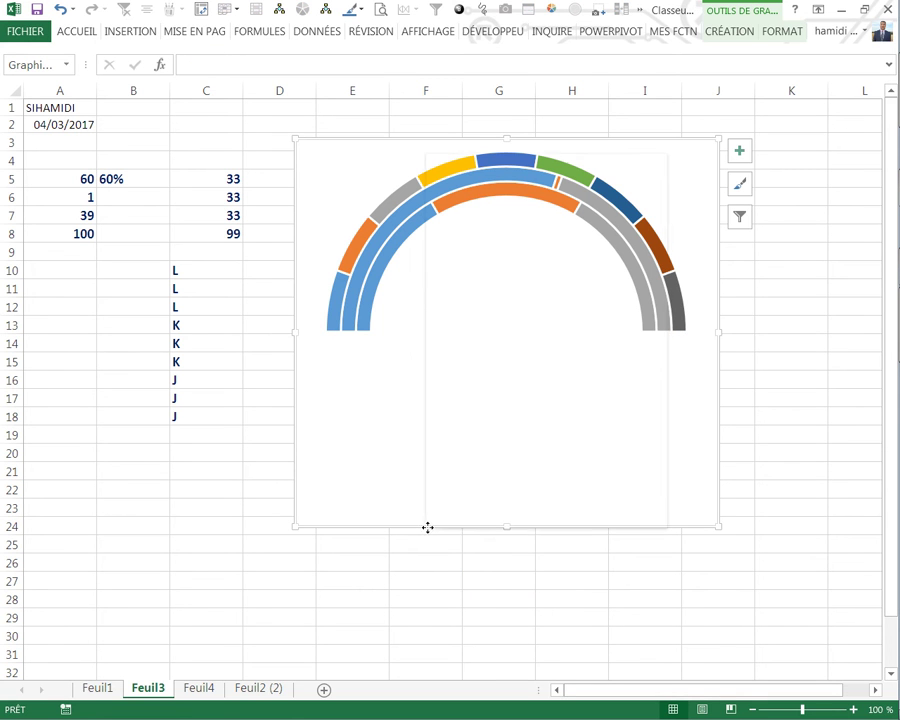
right_click(426, 524)
click(447, 562)
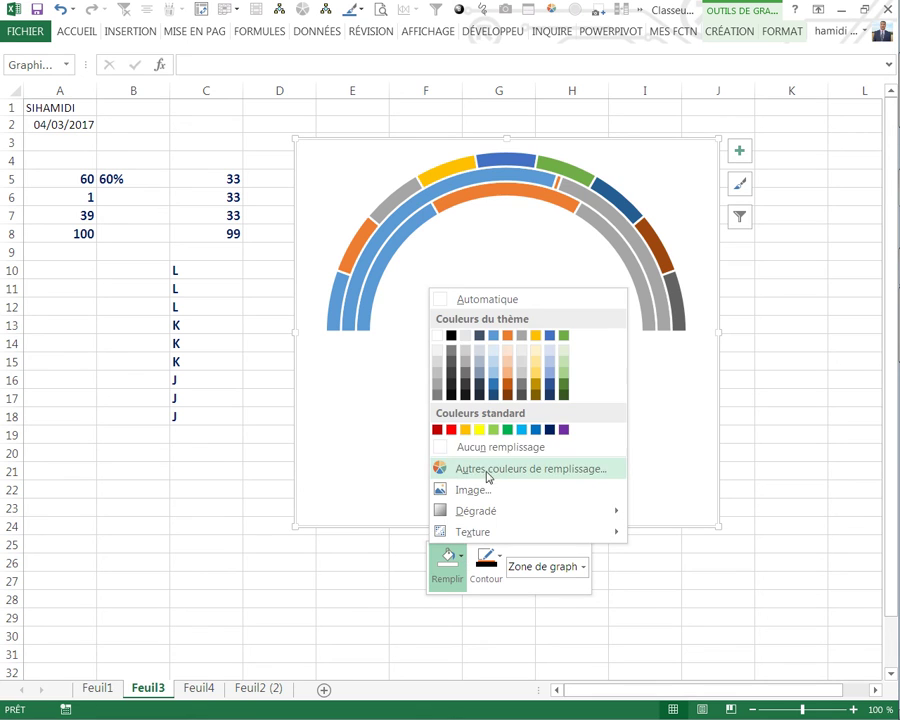
click(452, 576)
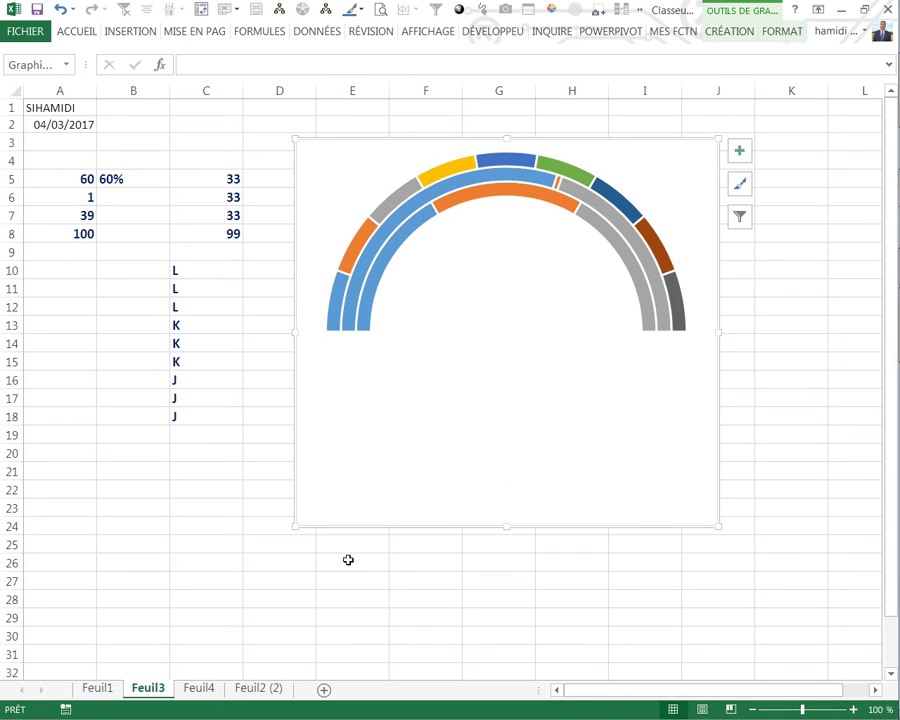
right_click(414, 523)
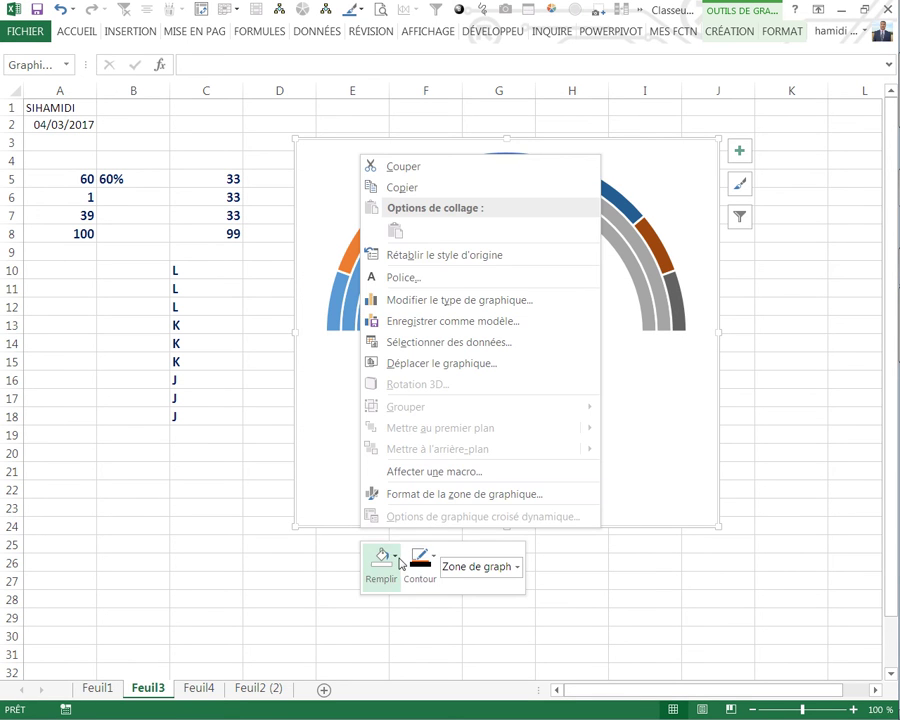
click(380, 566)
click(422, 452)
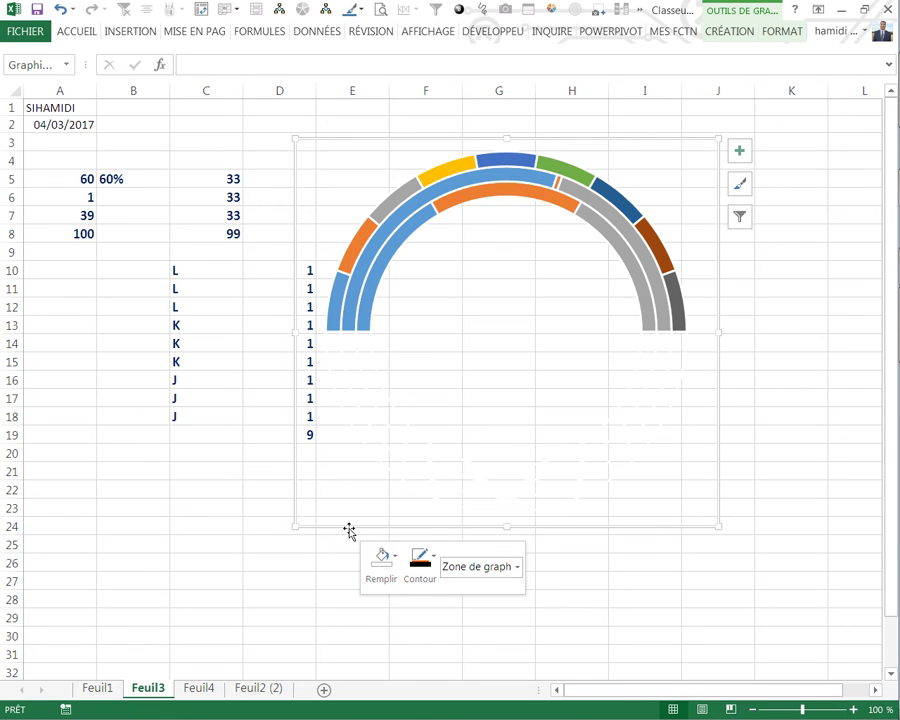
drag(367, 536, 447, 553)
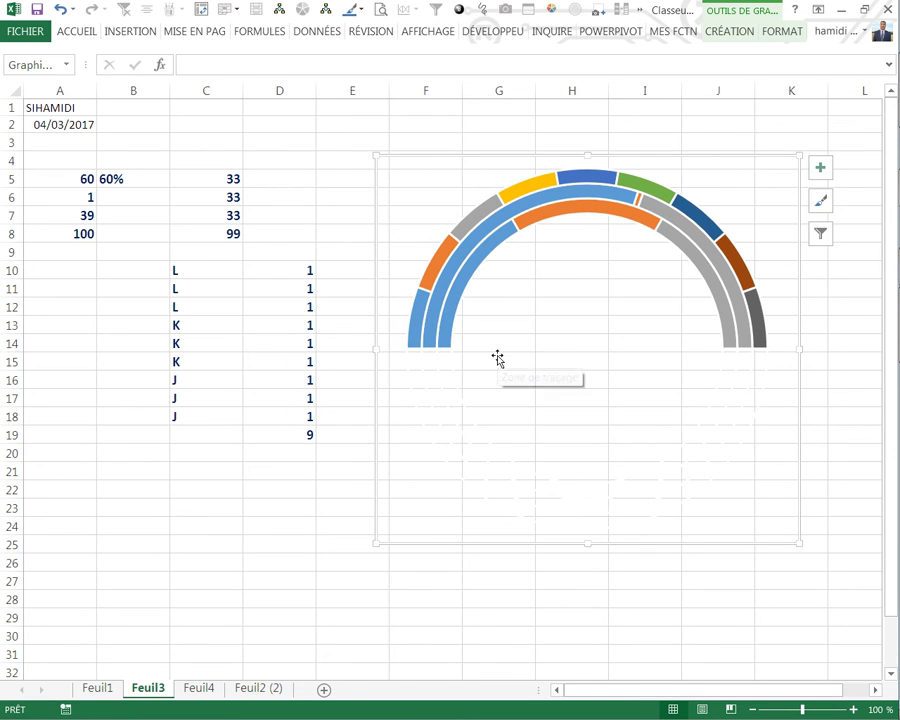
click(42, 178)
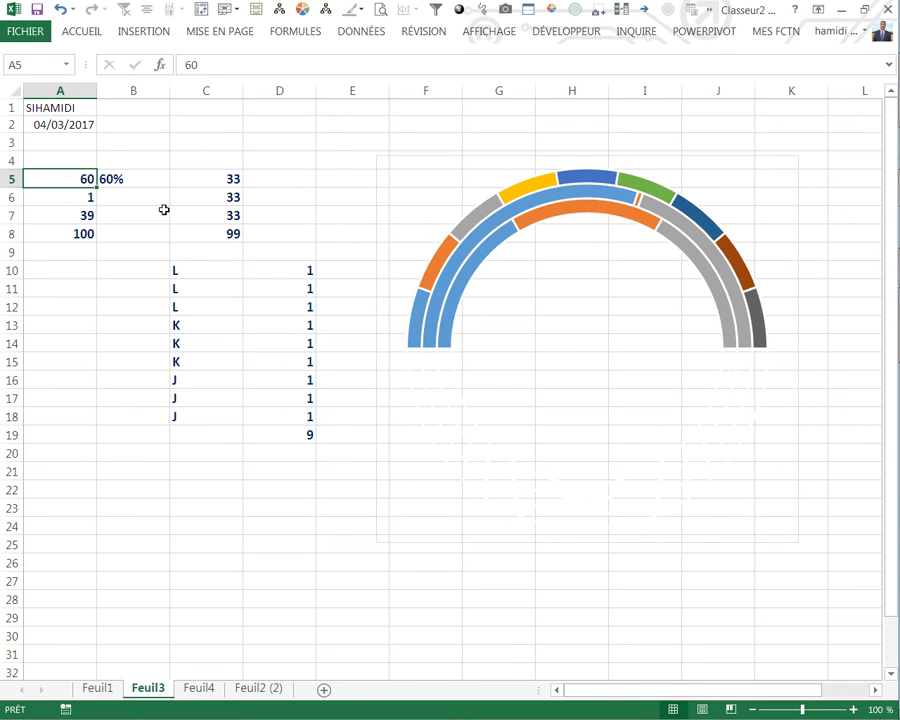
Step: Change Série2 to Secteurs (pie) in the combined chart type, keeping the other doughnut rings
click(474, 244)
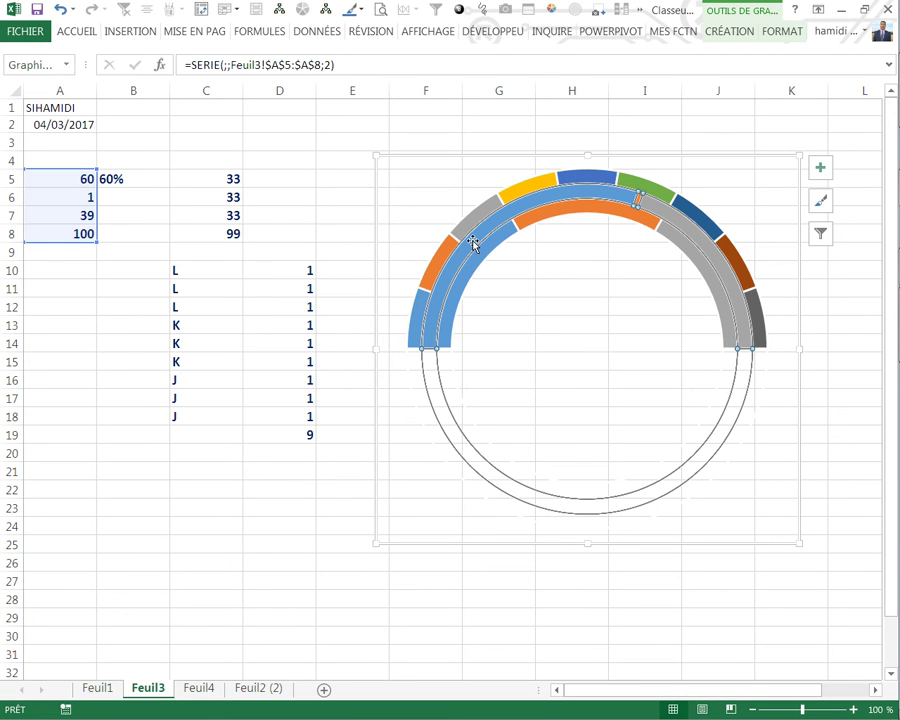
right_click(474, 244)
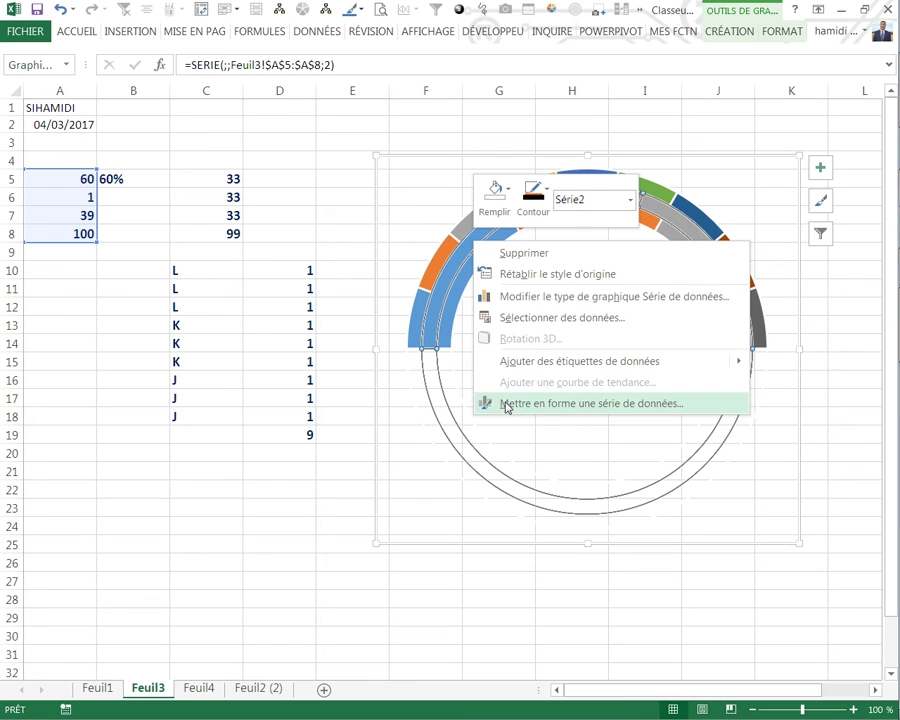
click(536, 304)
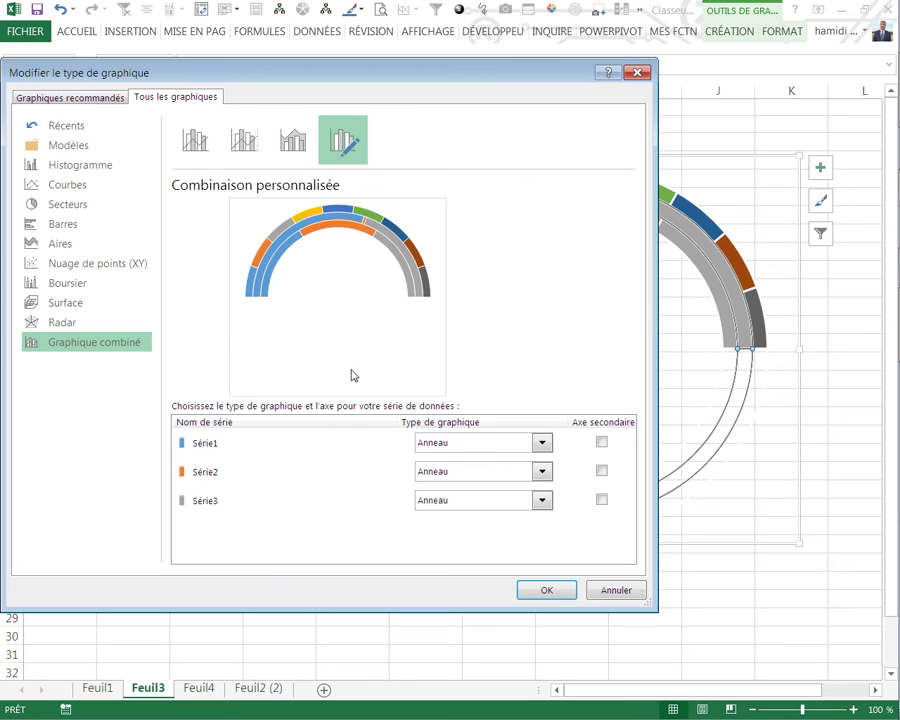
click(545, 472)
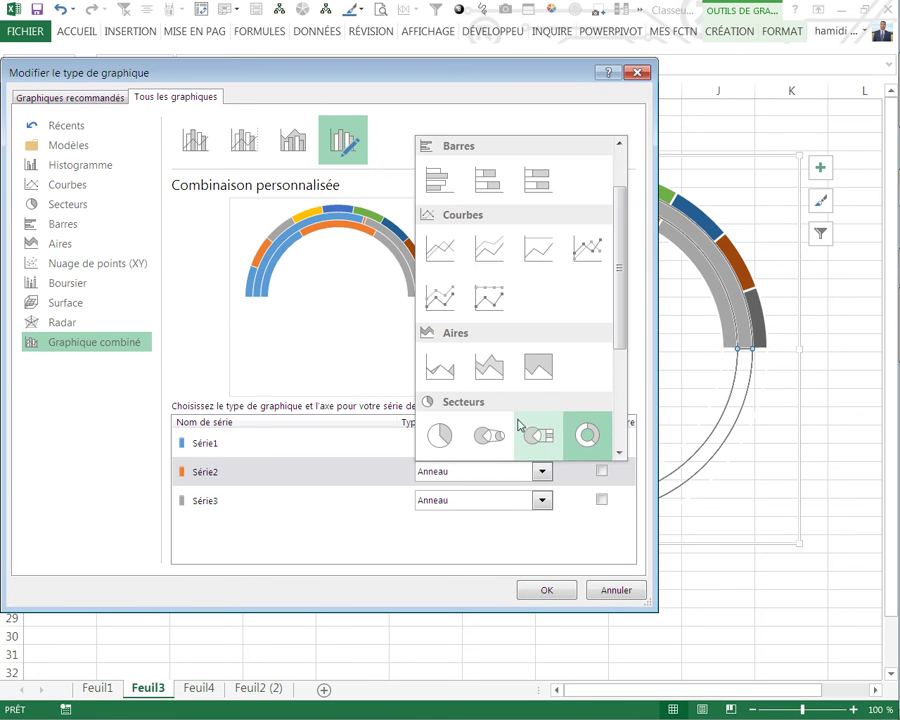
click(438, 432)
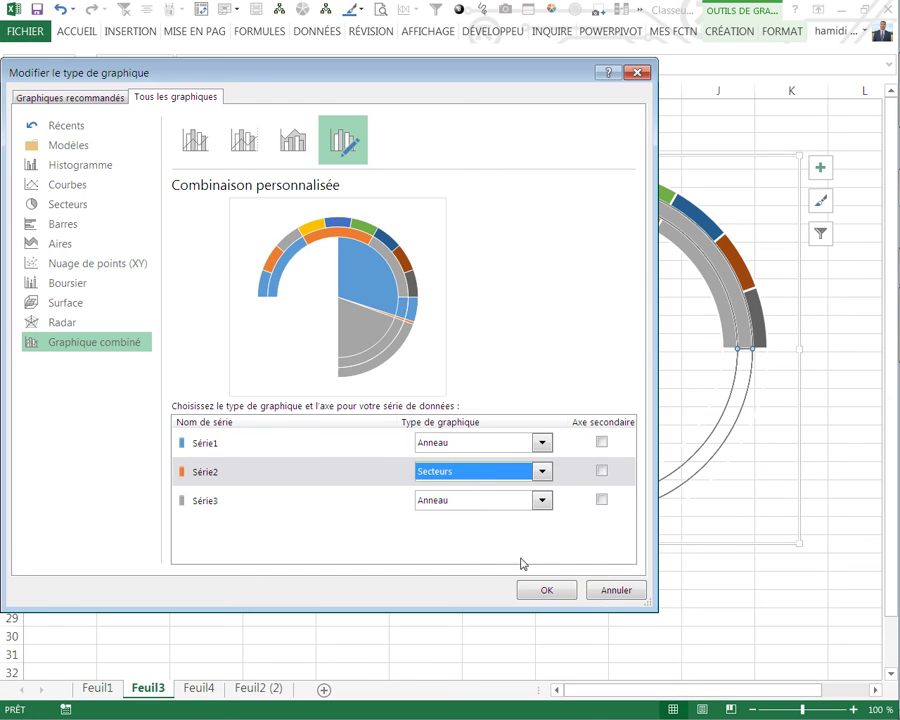
click(538, 589)
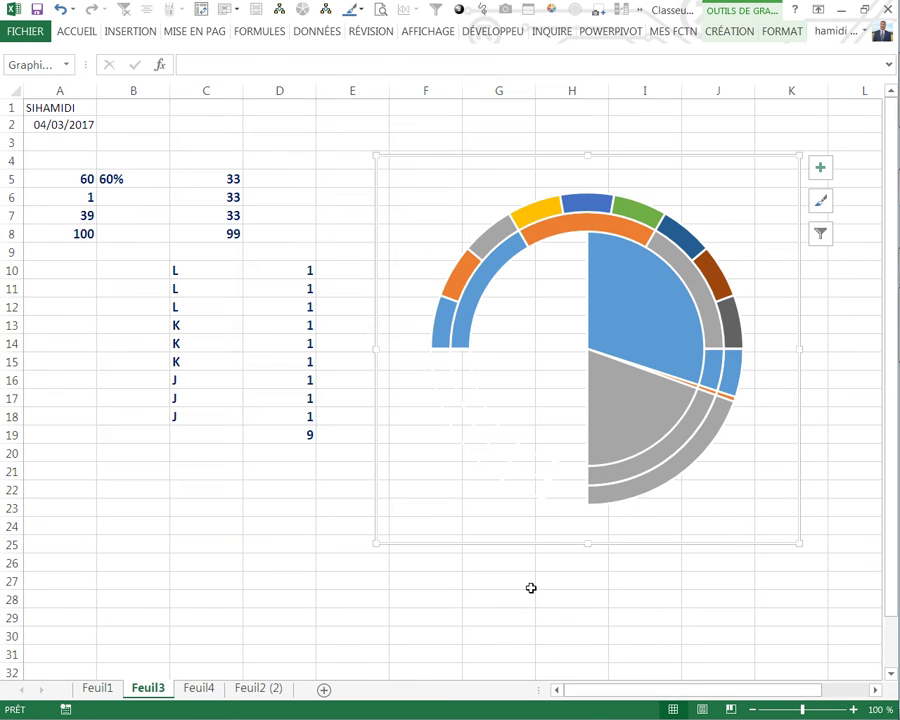
click(614, 400)
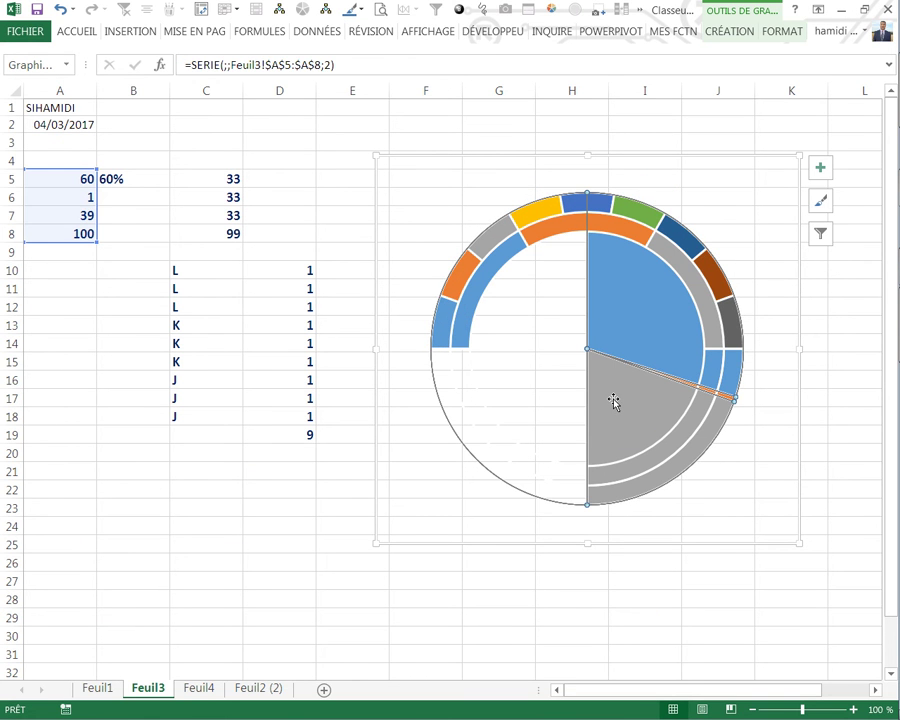
Step: Set the Série2 pie's Angle du premier secteur to 270°
right_click(614, 400)
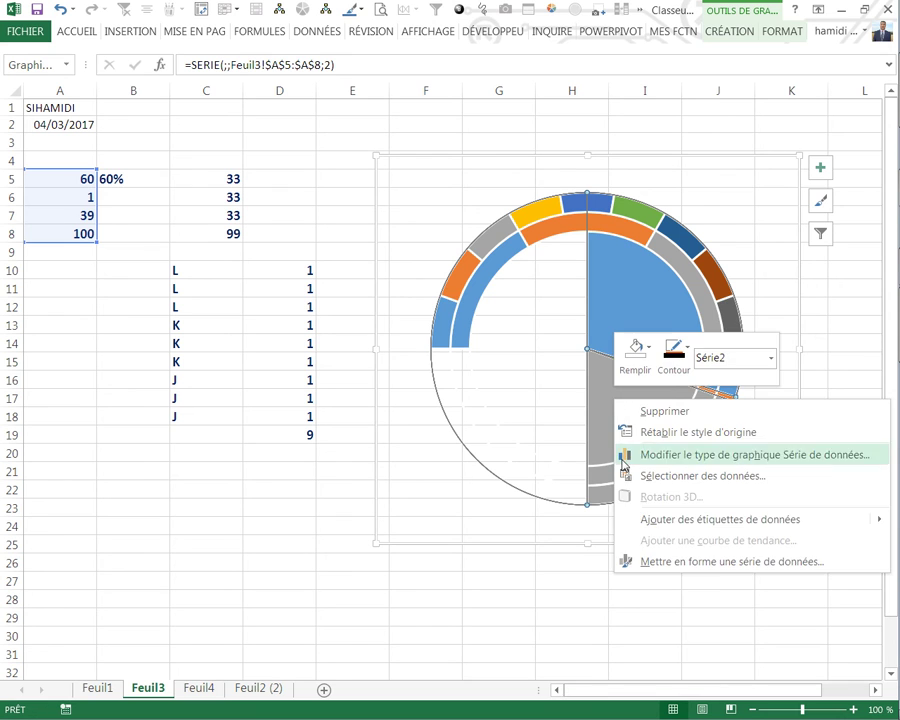
click(658, 562)
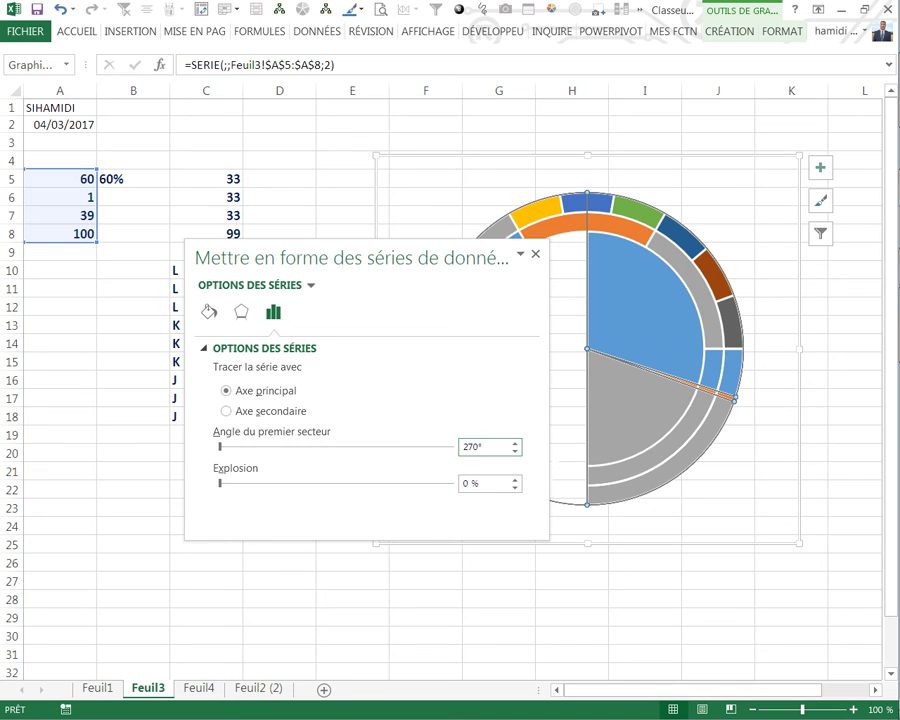
key(Return)
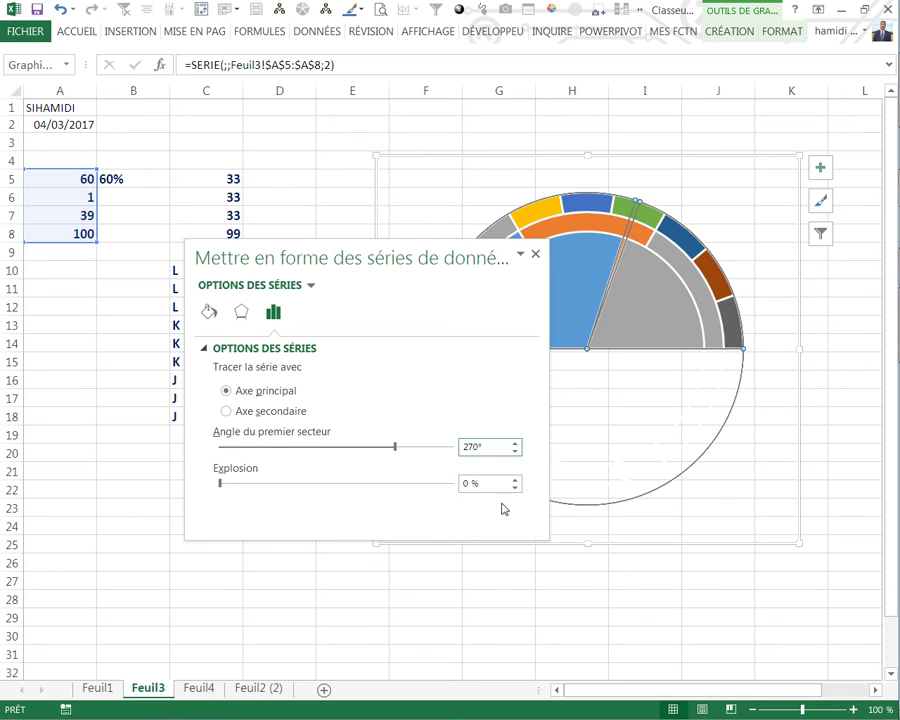
click(535, 257)
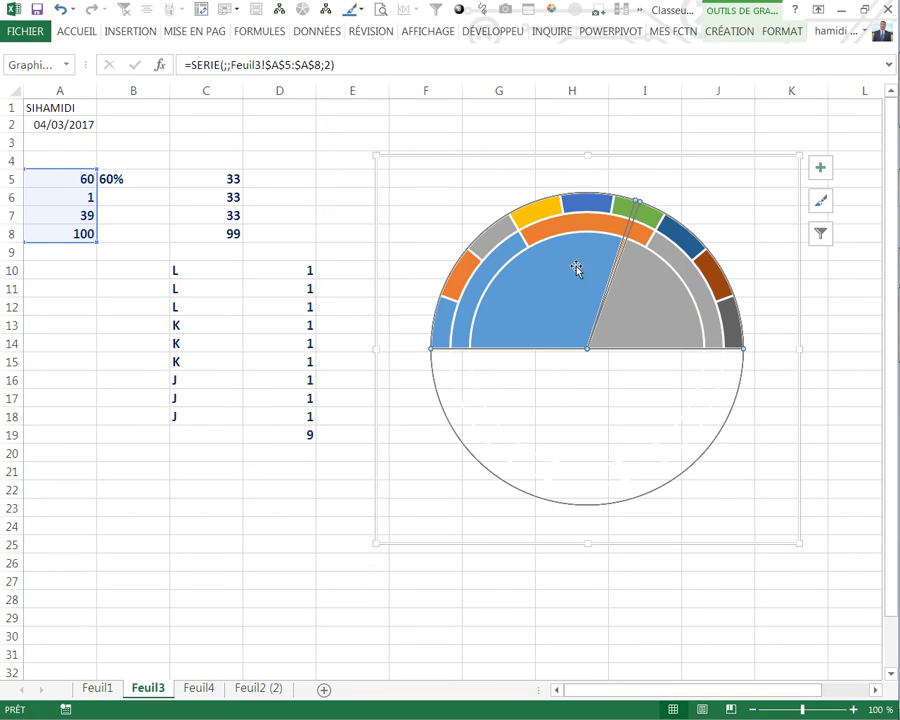
click(60, 361)
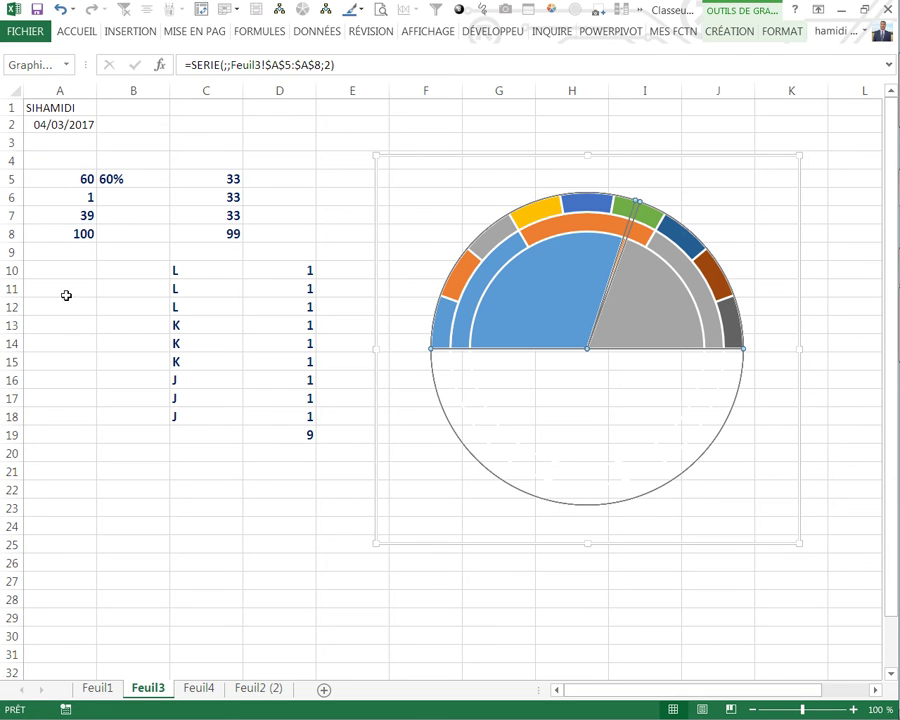
click(72, 198)
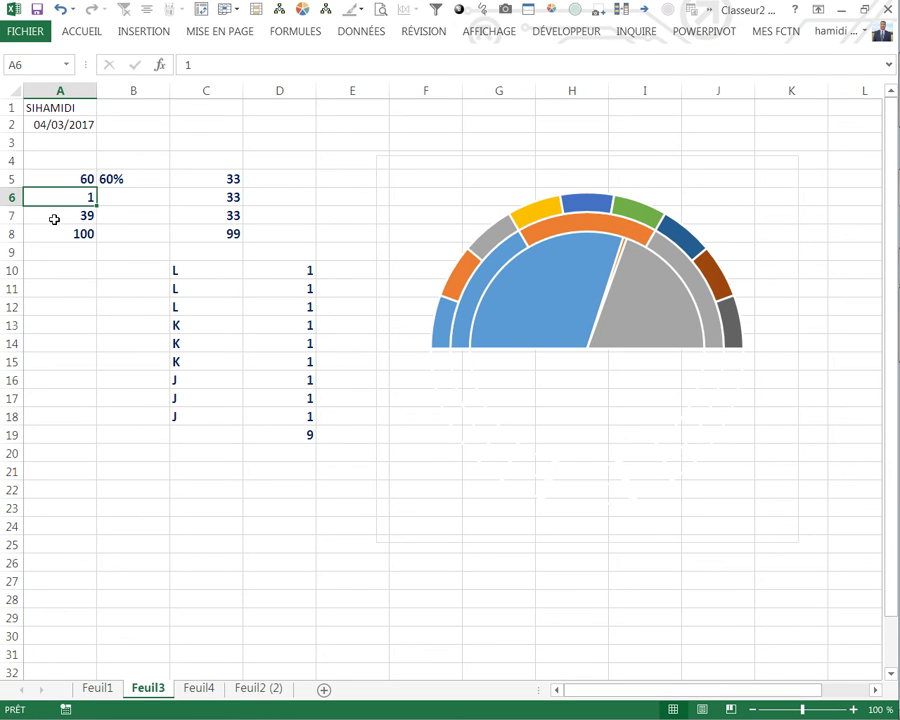
Step: Set A6 to 5 and give the grey pie slice Aucun remplissage
text(5)
key(Return)
click(632, 320)
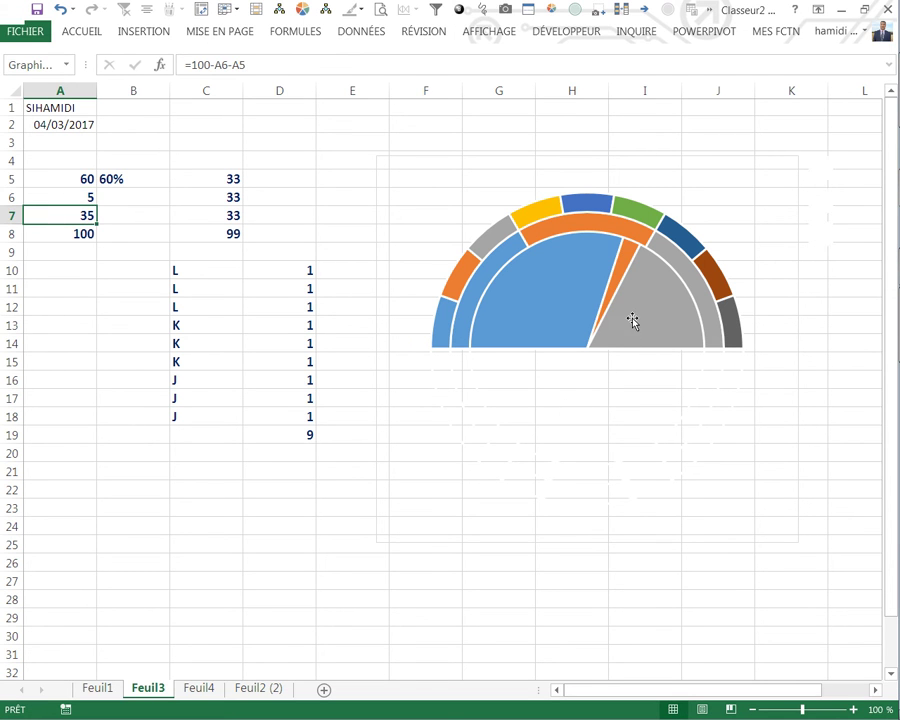
right_click(643, 317)
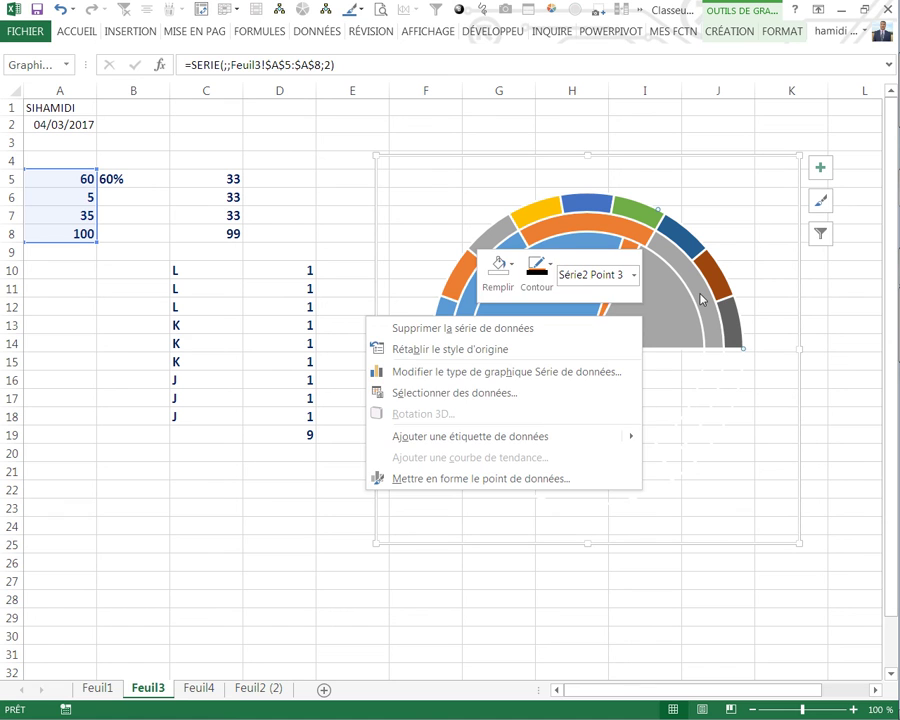
click(512, 266)
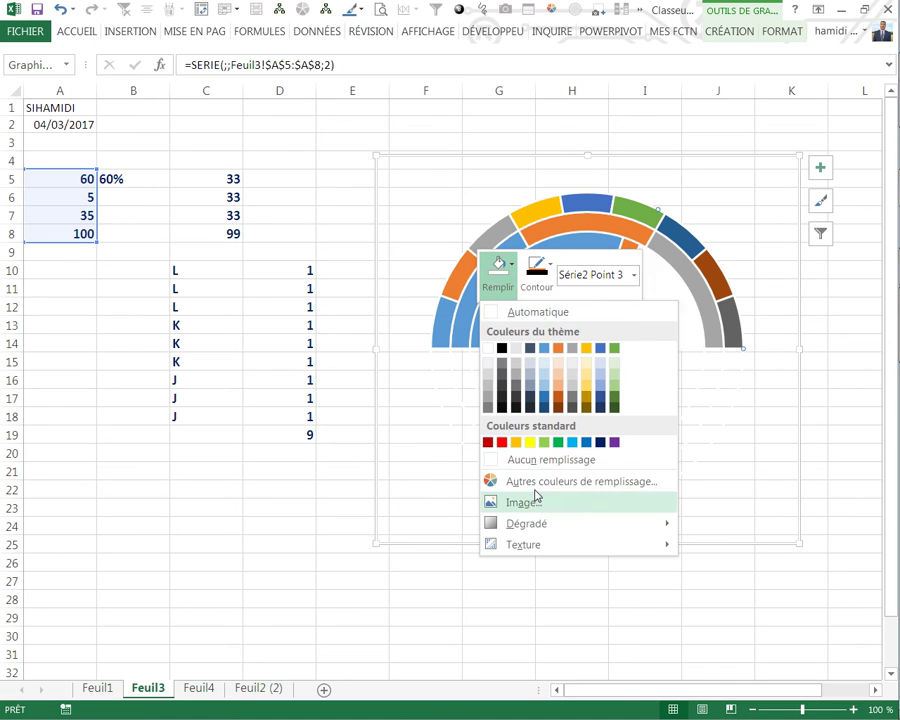
click(538, 460)
Step: Give the blue pie slice Aucun remplissage, then select the orange needle slice
click(524, 317)
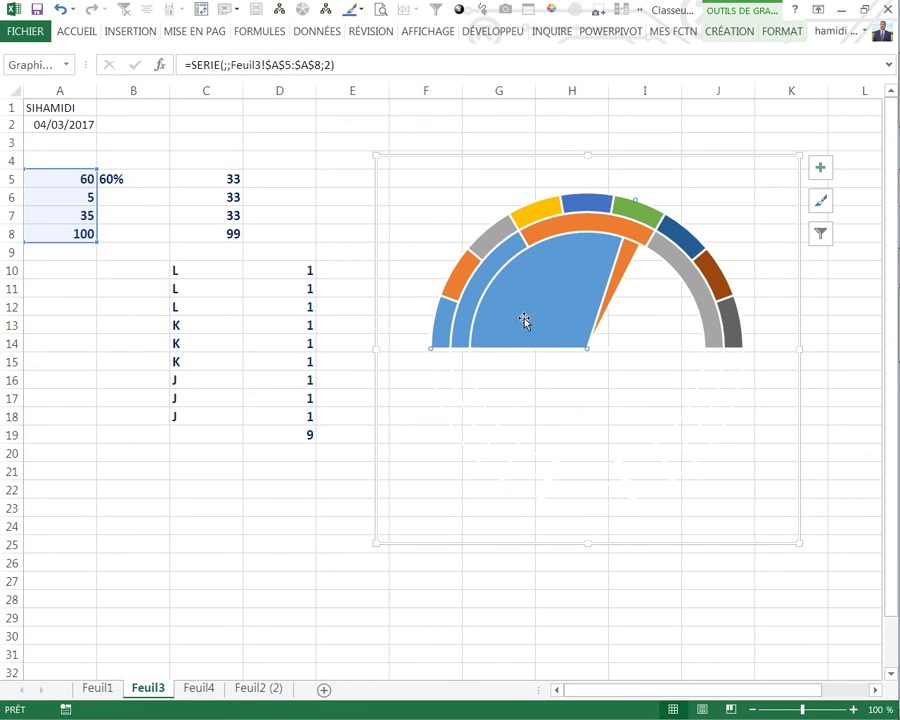
double_click(524, 318)
right_click(538, 275)
click(558, 222)
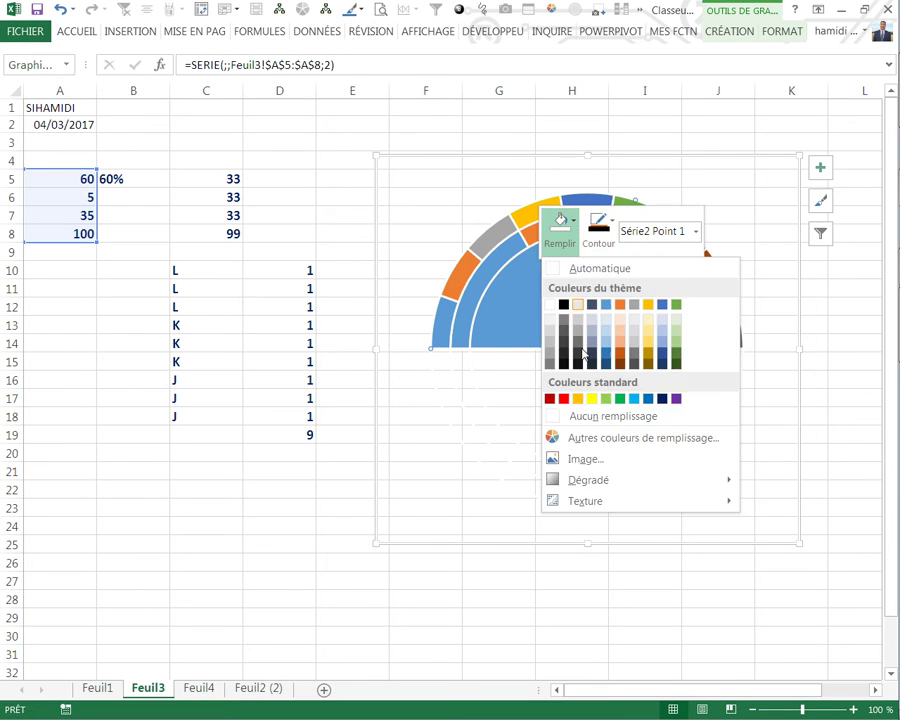
click(590, 416)
click(540, 578)
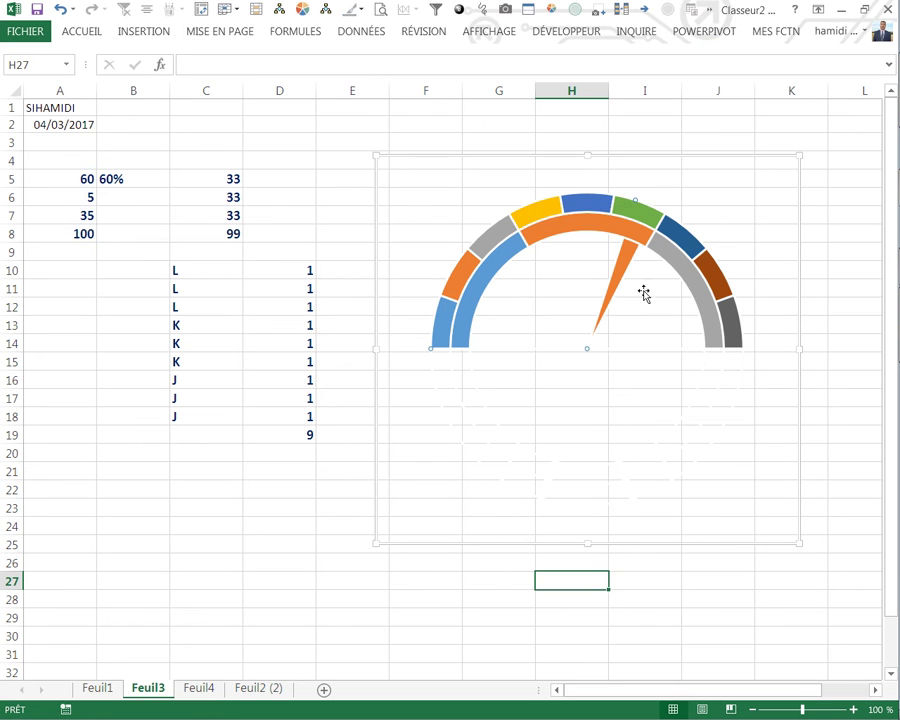
click(624, 270)
click(625, 268)
Step: Plot the needle pie series on the secondary axis
right_click(625, 268)
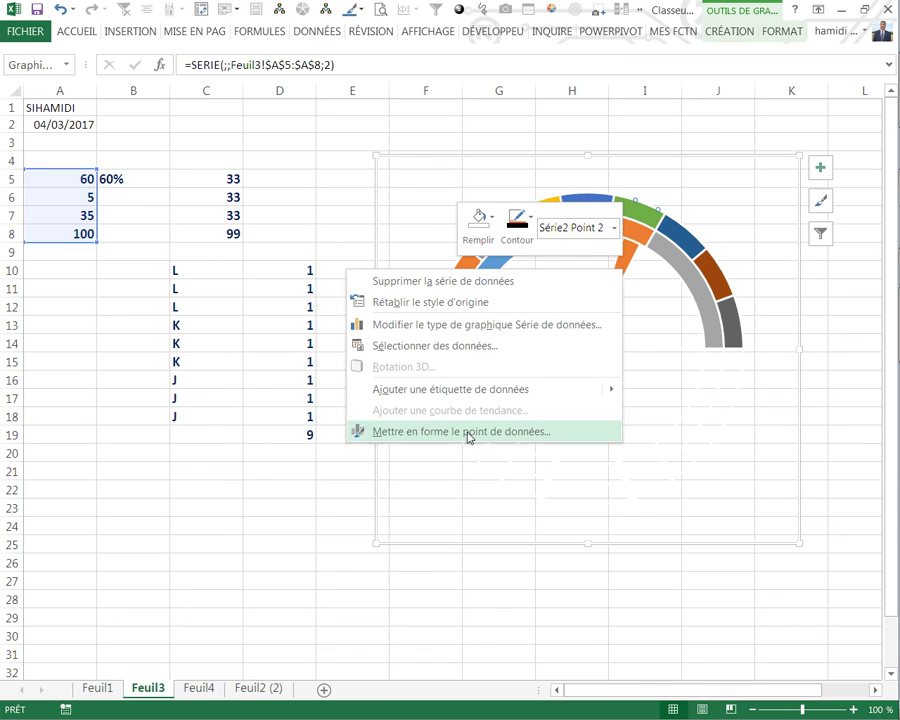
click(468, 433)
click(238, 414)
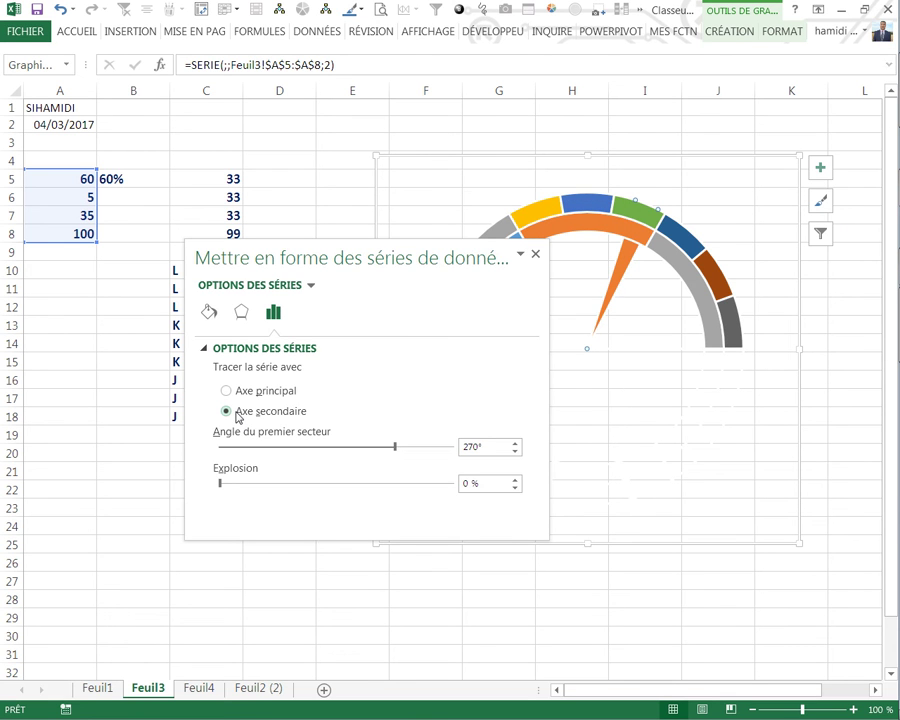
click(535, 254)
Step: Set A6 to 1 so the needle narrows to a thin line
click(86, 198)
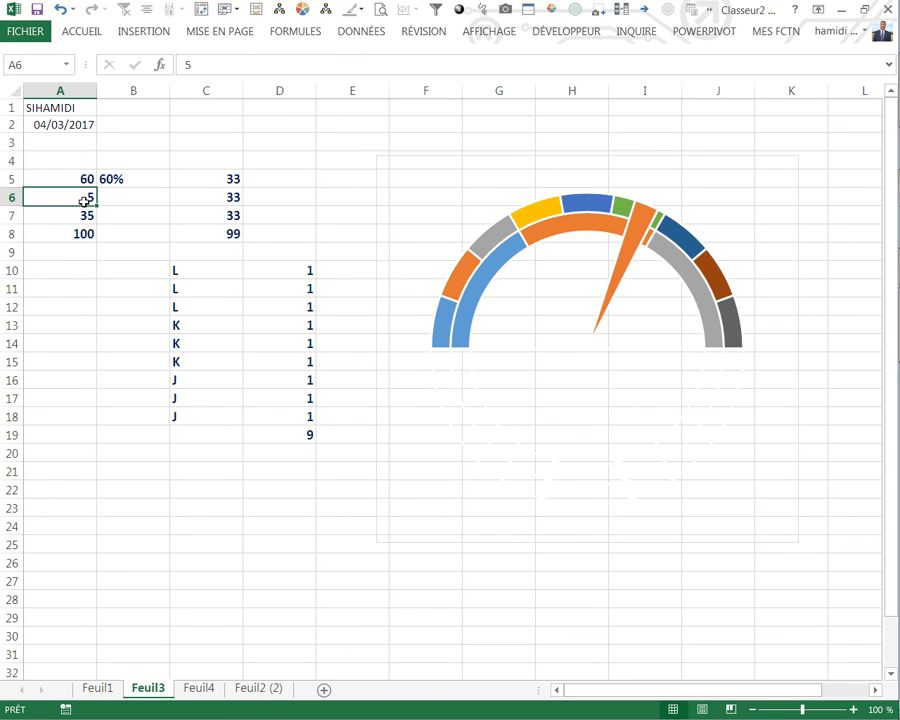
text(1)
key(Return)
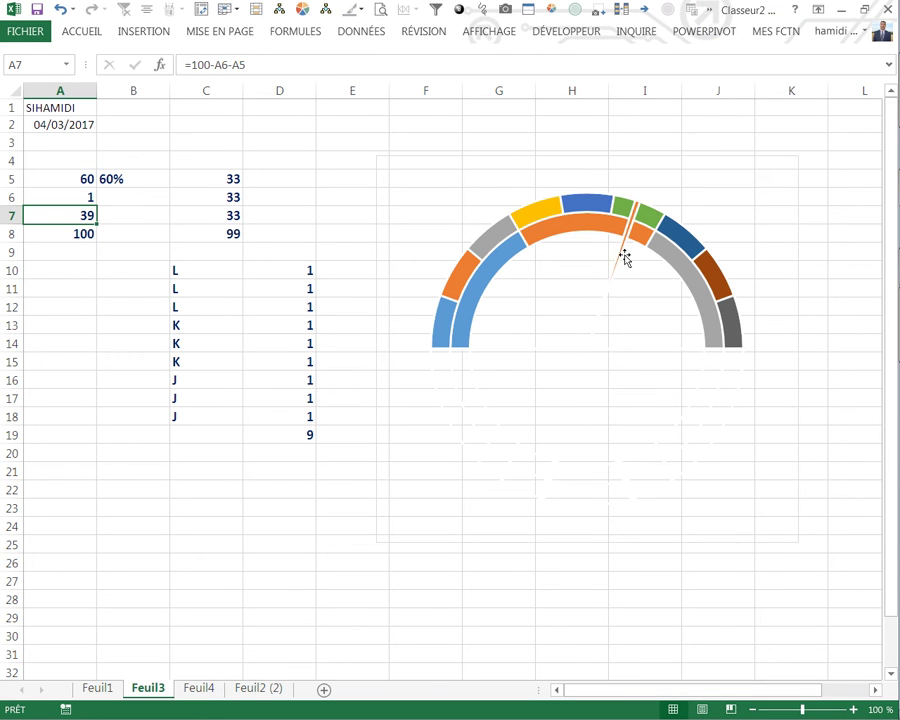
click(620, 258)
Step: Give only the needle slice a black fill and a black outline
click(620, 258)
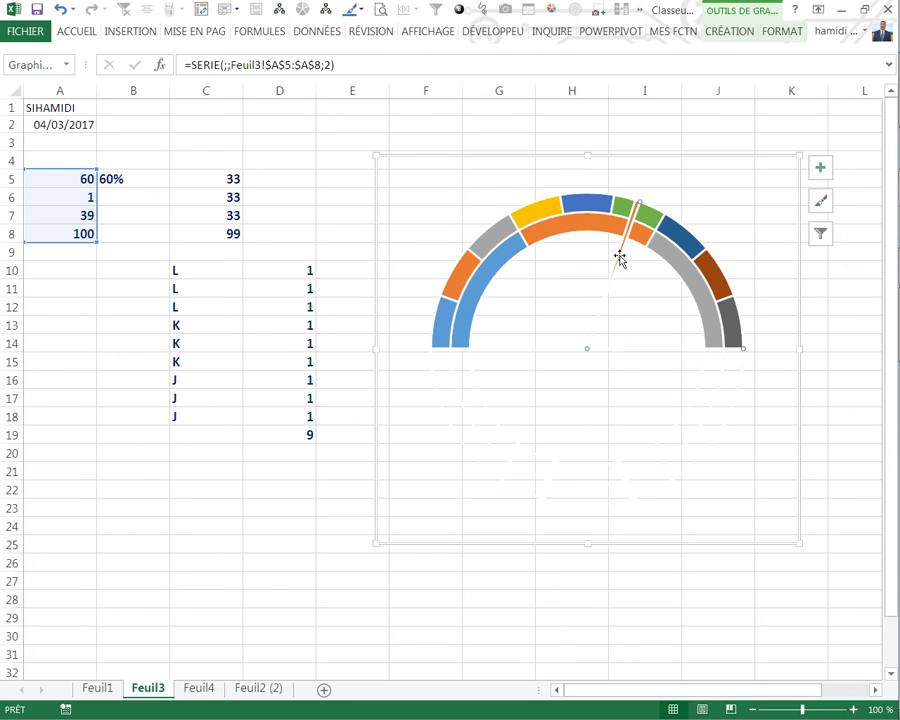
right_click(620, 258)
key(Escape)
right_click(633, 227)
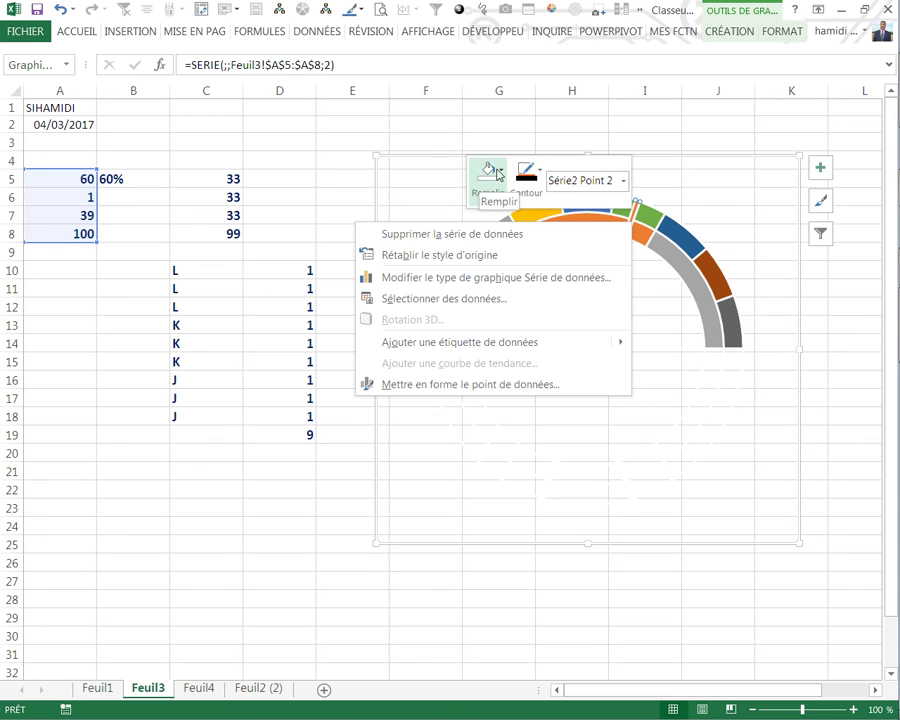
click(502, 175)
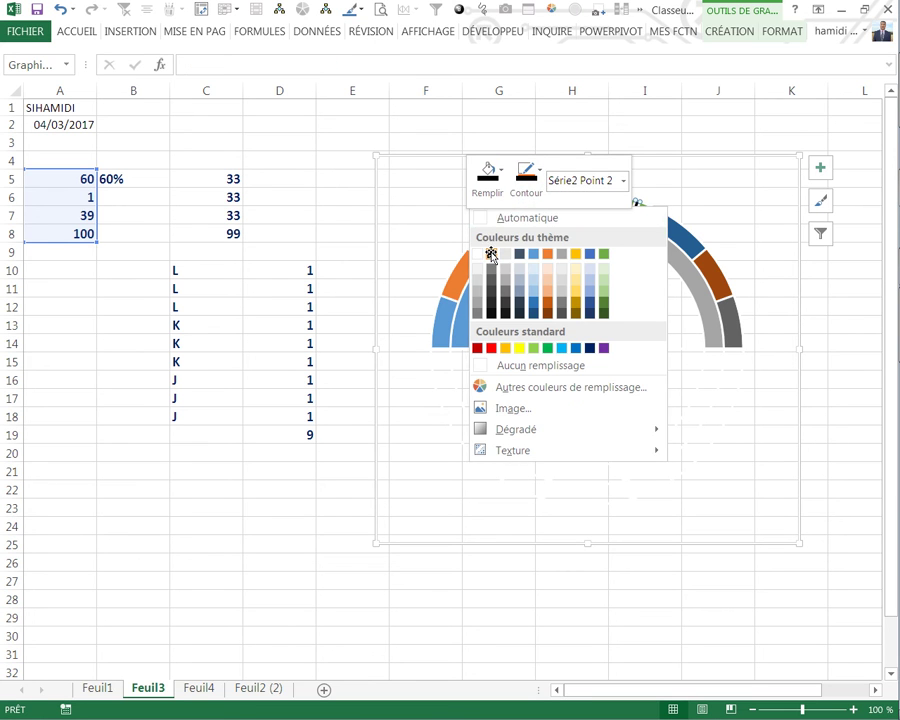
click(491, 253)
click(530, 178)
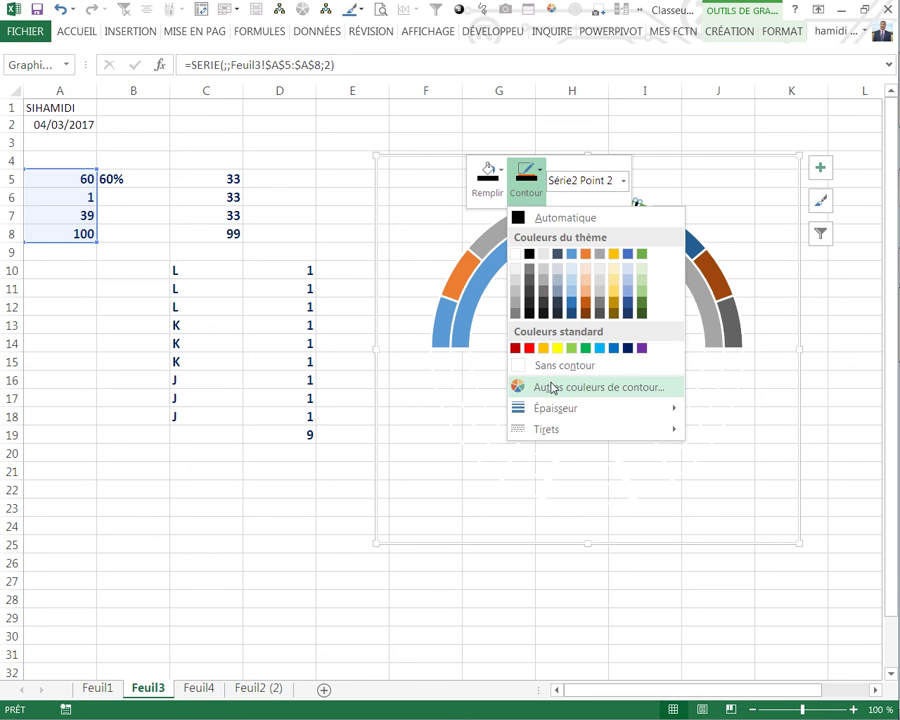
click(530, 254)
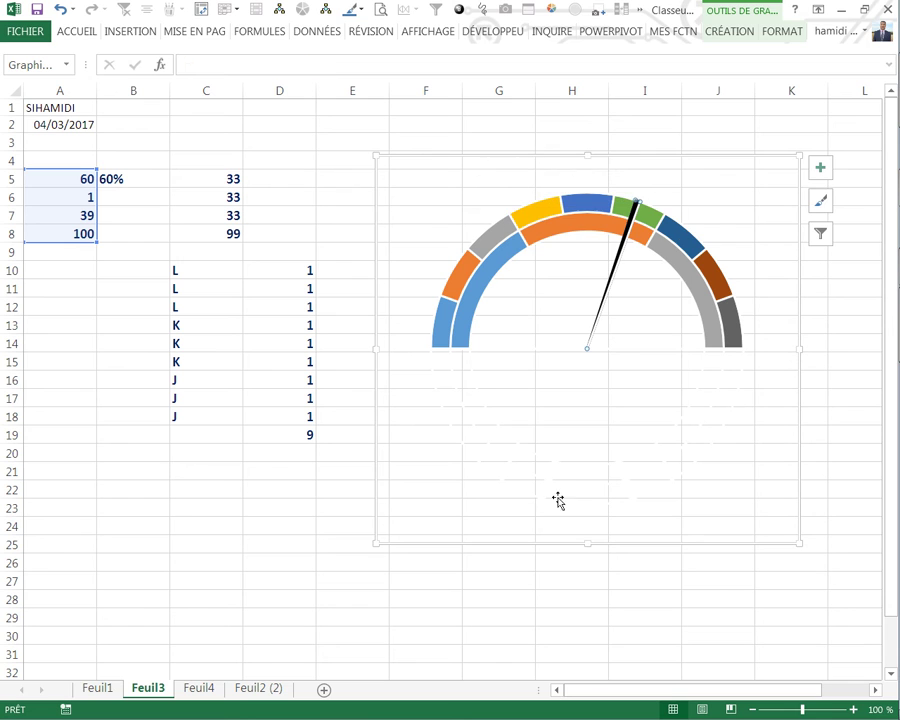
click(545, 578)
Step: Enter 0,5 in A6 to make the needle slice thinner
click(78, 197)
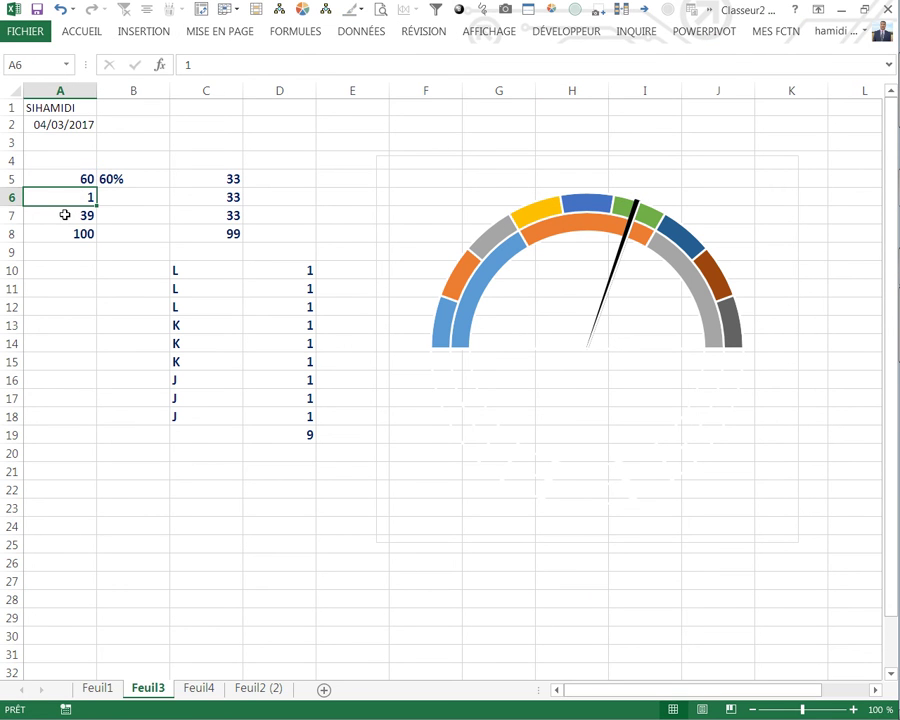
text(0,5)
key(Return)
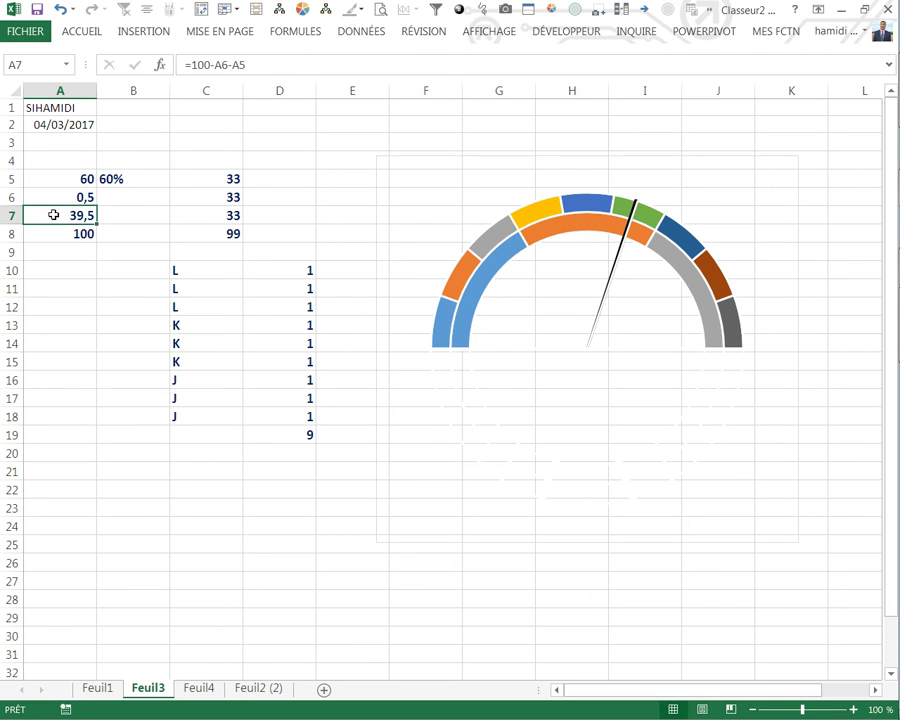
Step: Set the pie slice following the needle to Sans contour (no outline)
click(631, 291)
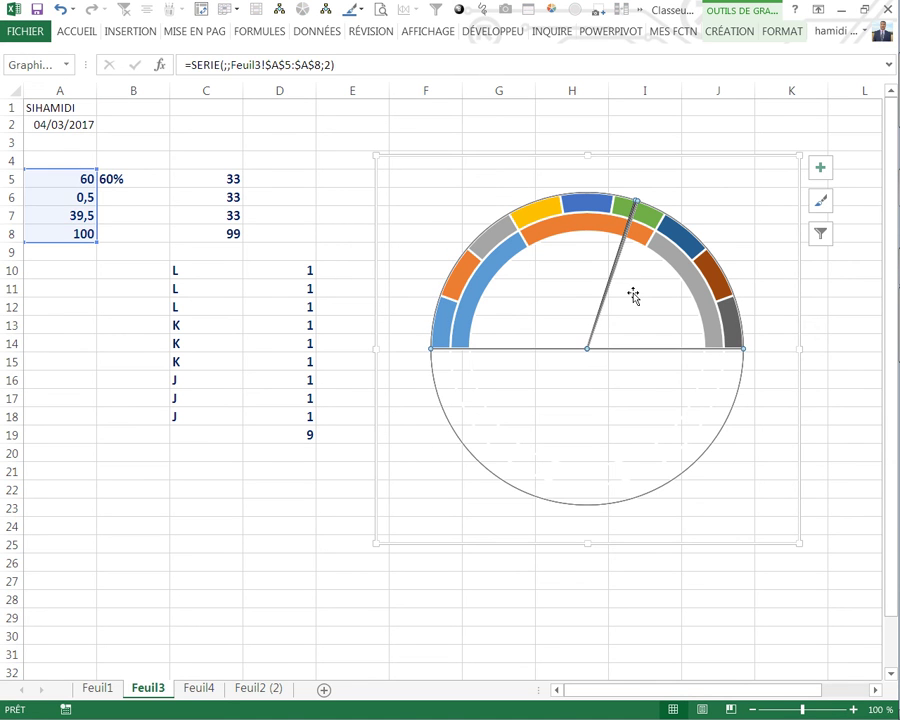
click(633, 296)
right_click(633, 296)
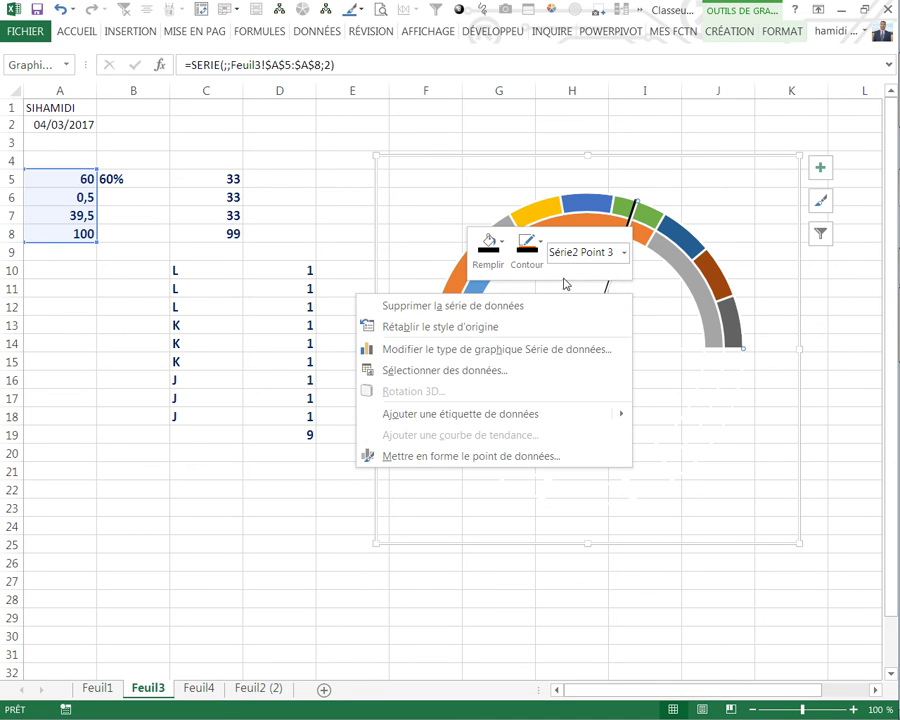
click(541, 250)
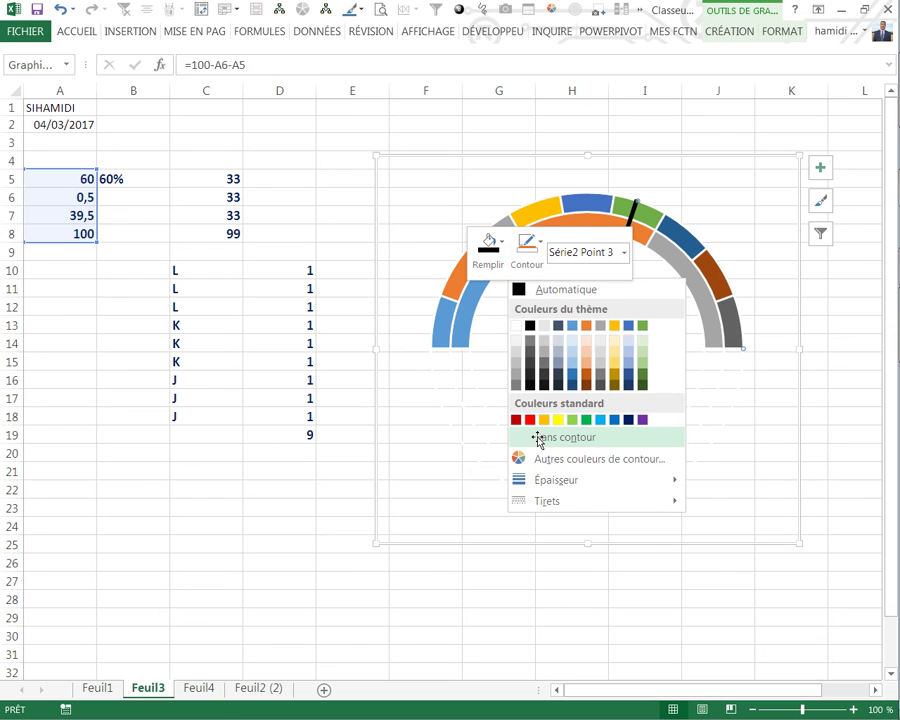
click(538, 438)
click(580, 600)
click(628, 316)
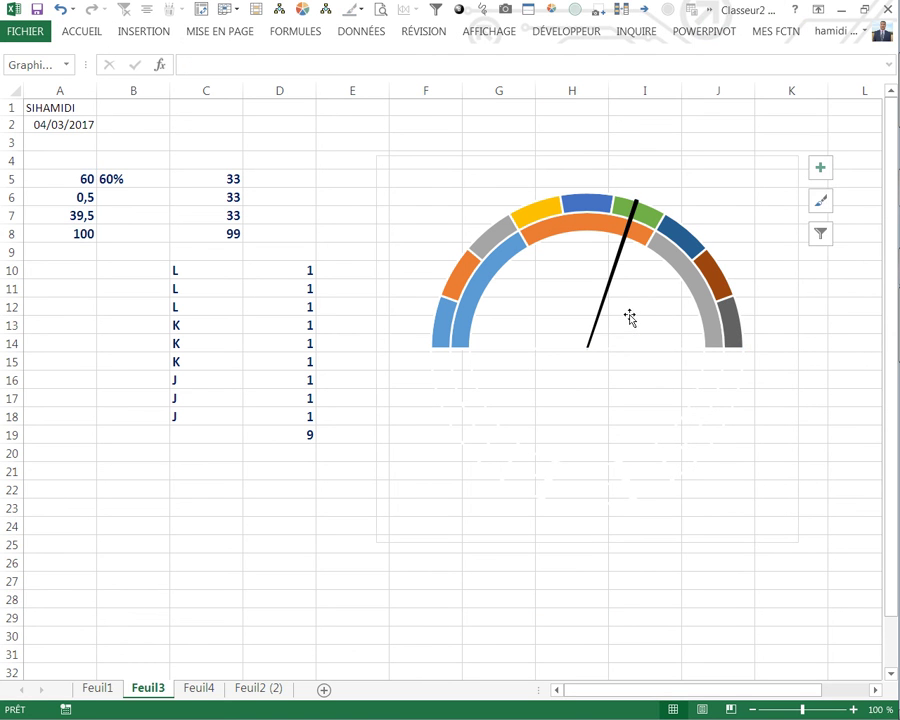
click(647, 325)
click(238, 502)
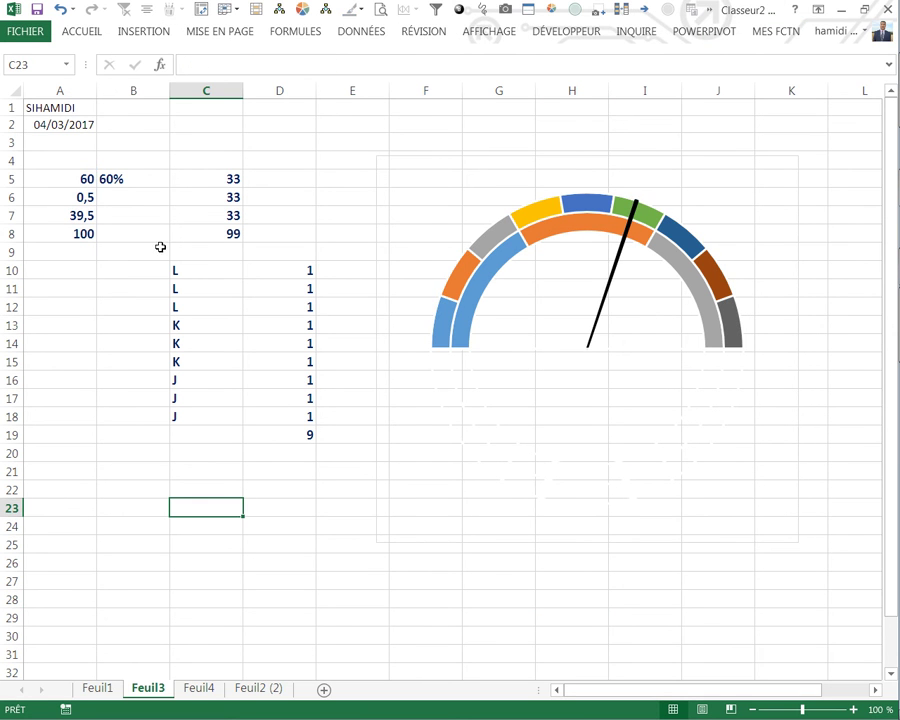
Step: Replace B5 with the formula =A5&"%" so it displays 60%
click(128, 176)
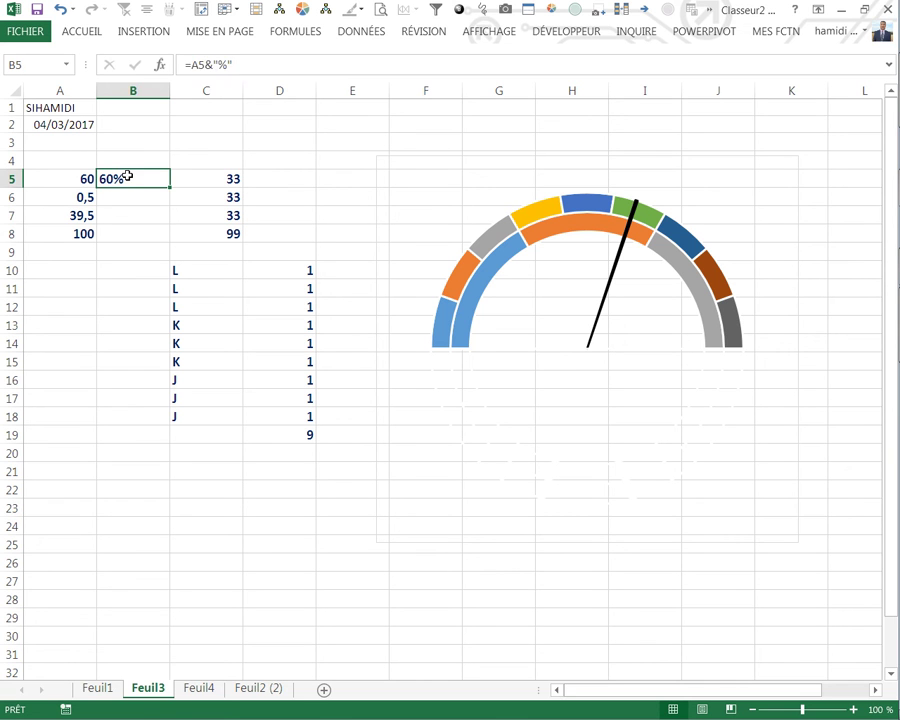
key(Delete)
text(=)
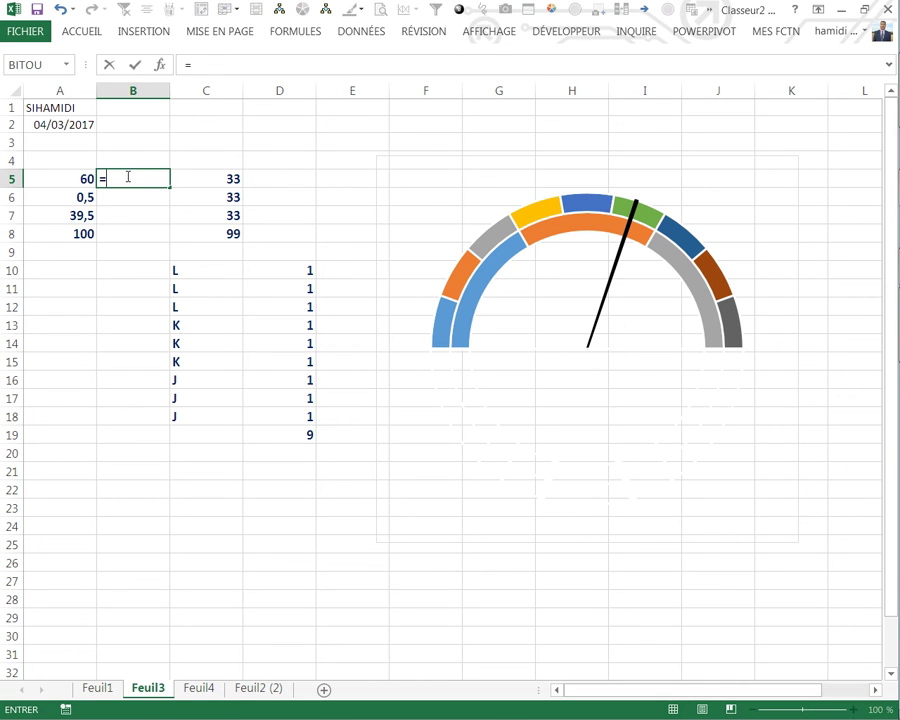
click(83, 182)
text(&"%)
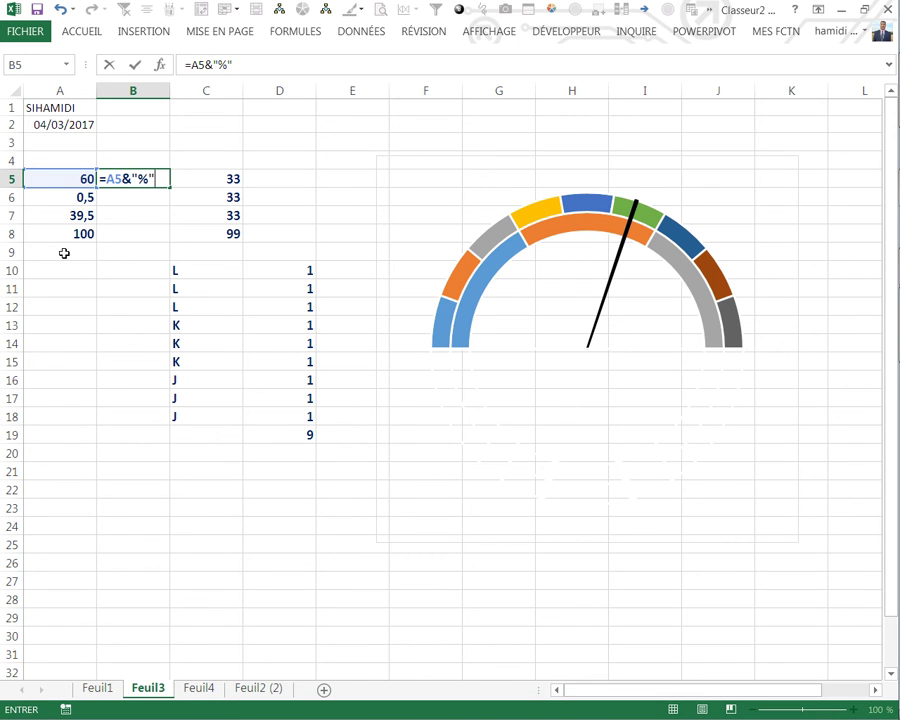
key(Return)
Step: Isolate the needle slice in the gauge chart and bring up its options
click(139, 182)
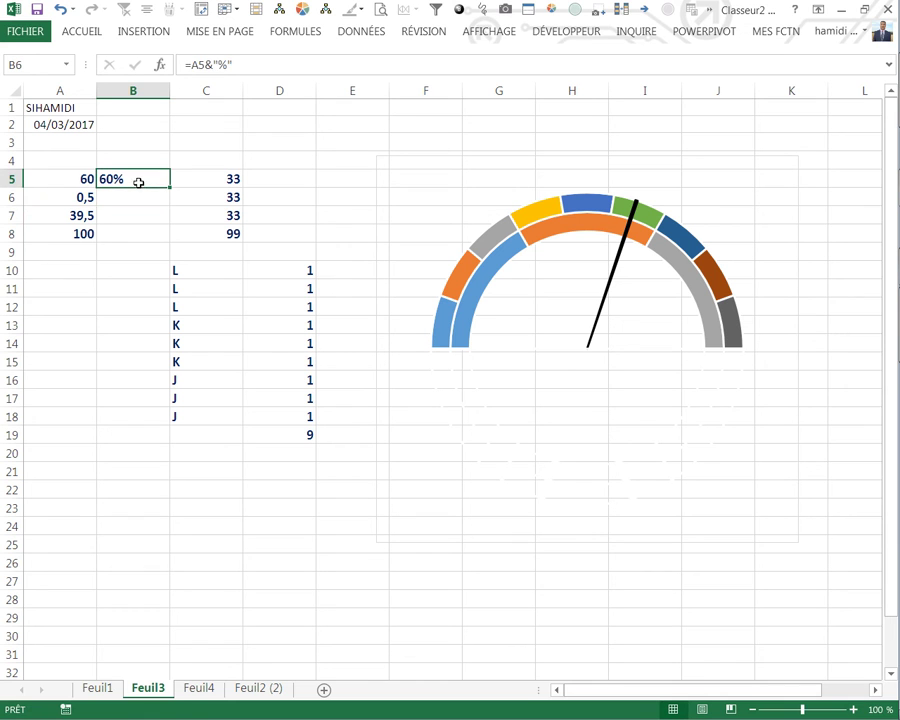
click(619, 267)
click(617, 263)
right_click(617, 263)
Step: Add a data label to the needle point
click(703, 381)
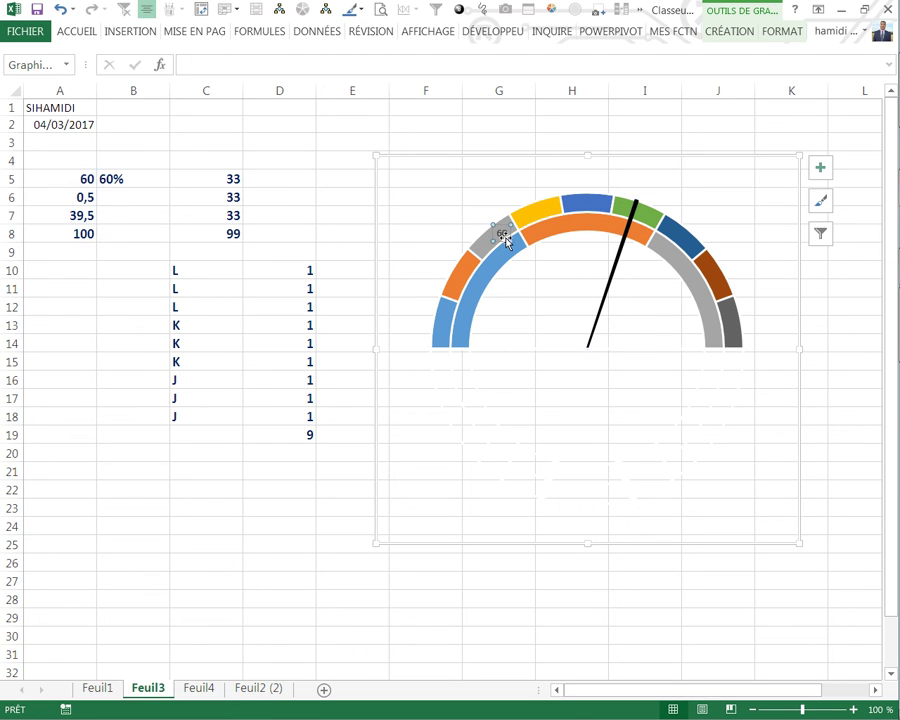
click(613, 278)
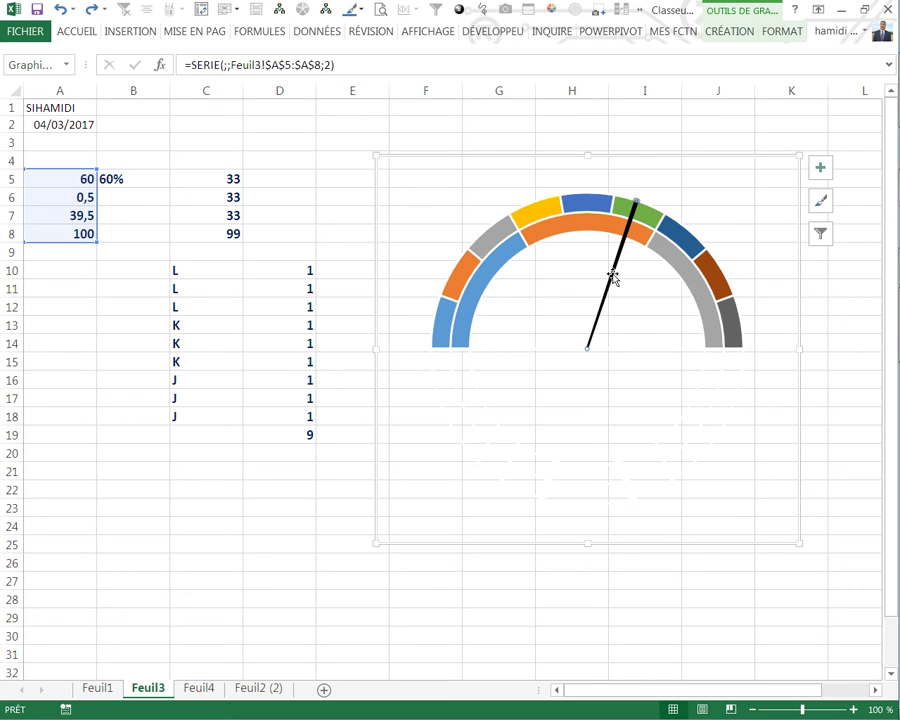
right_click(613, 278)
click(668, 399)
Step: Link the needle's label to cell B5 so it shows 60%
click(637, 191)
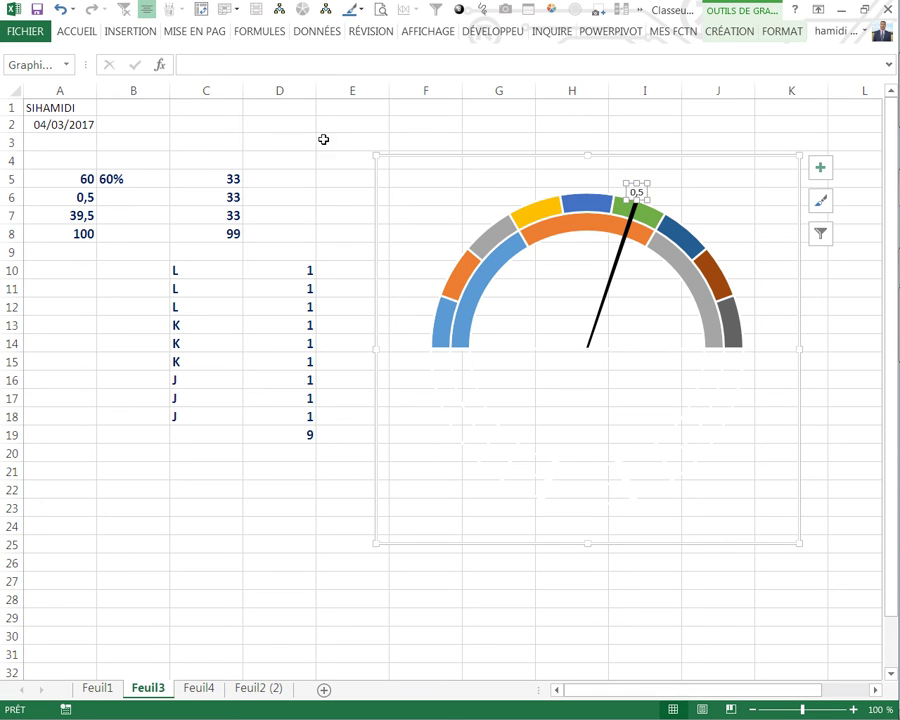
click(200, 64)
text(=)
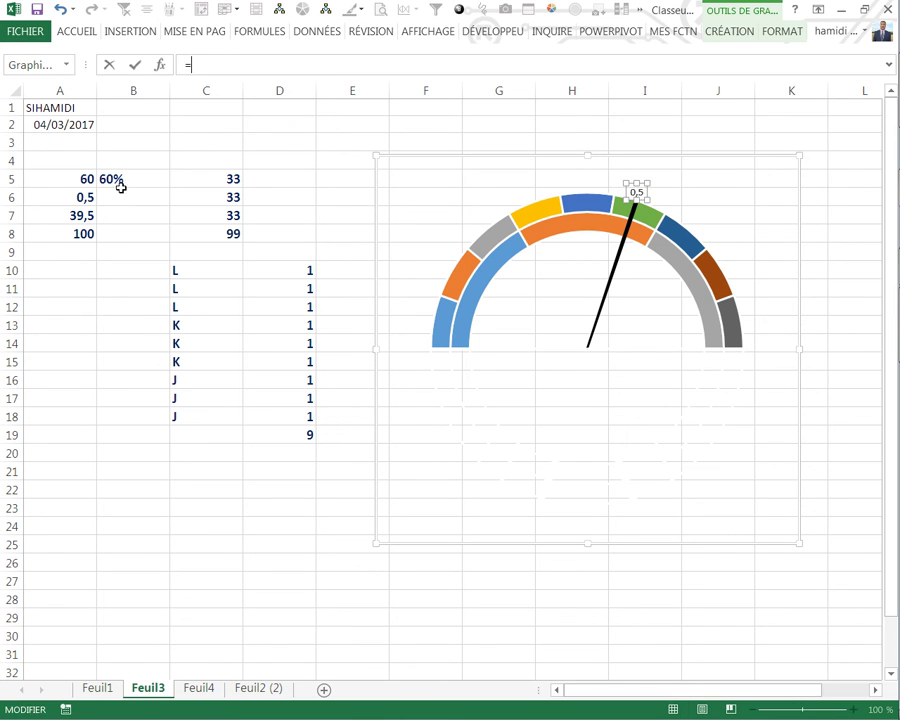
click(121, 181)
key(Return)
click(181, 470)
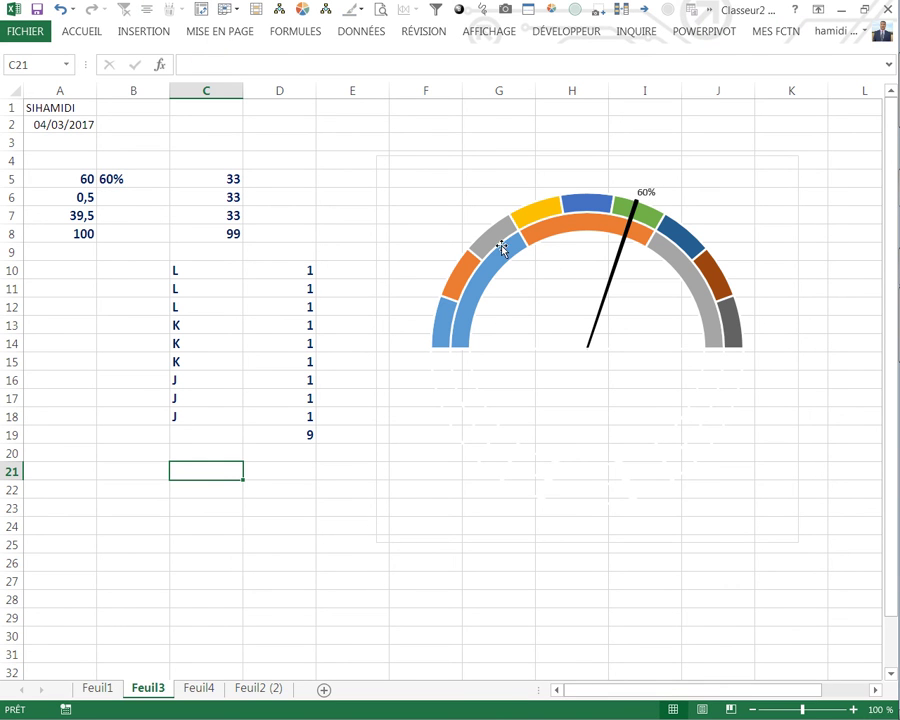
mouse_move(500, 233)
Step: Select the outer ring series Série3 and add its data labels (1 per segment, 9 bottom)
click(545, 209)
click(545, 209)
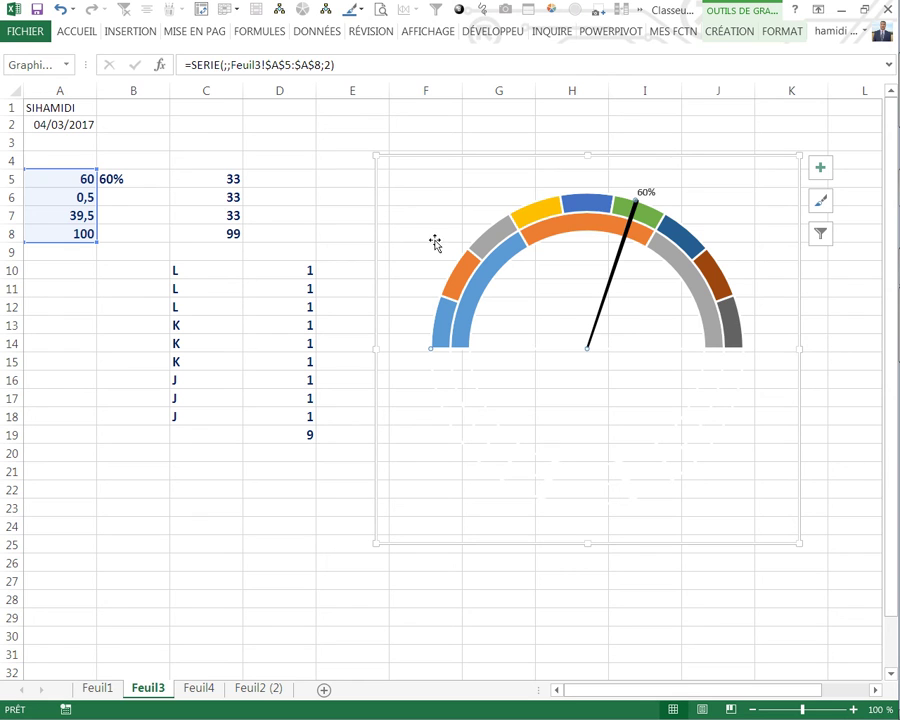
right_click(520, 214)
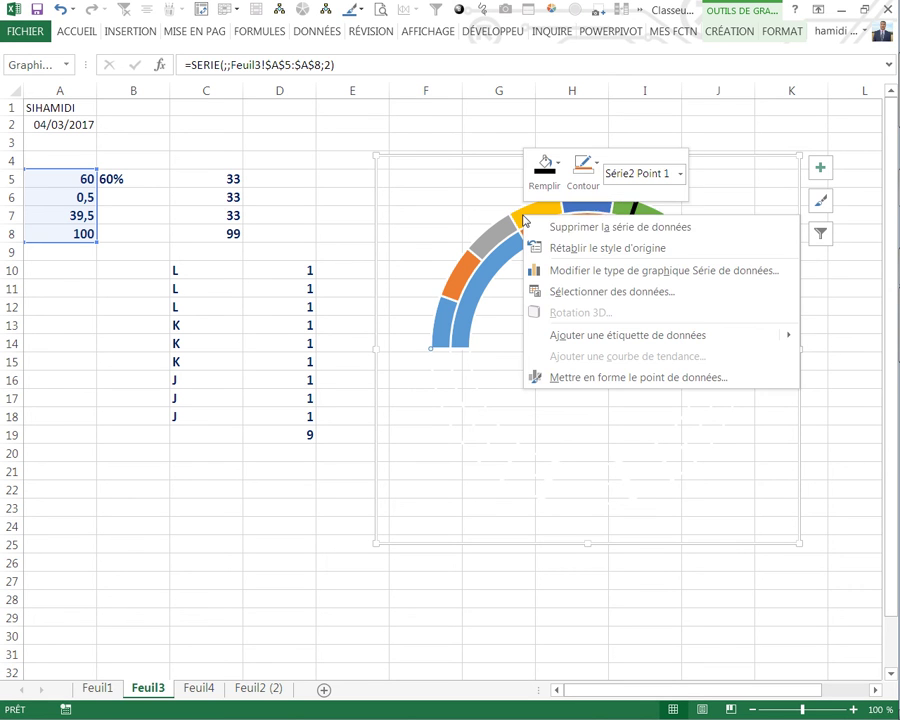
click(680, 176)
click(628, 248)
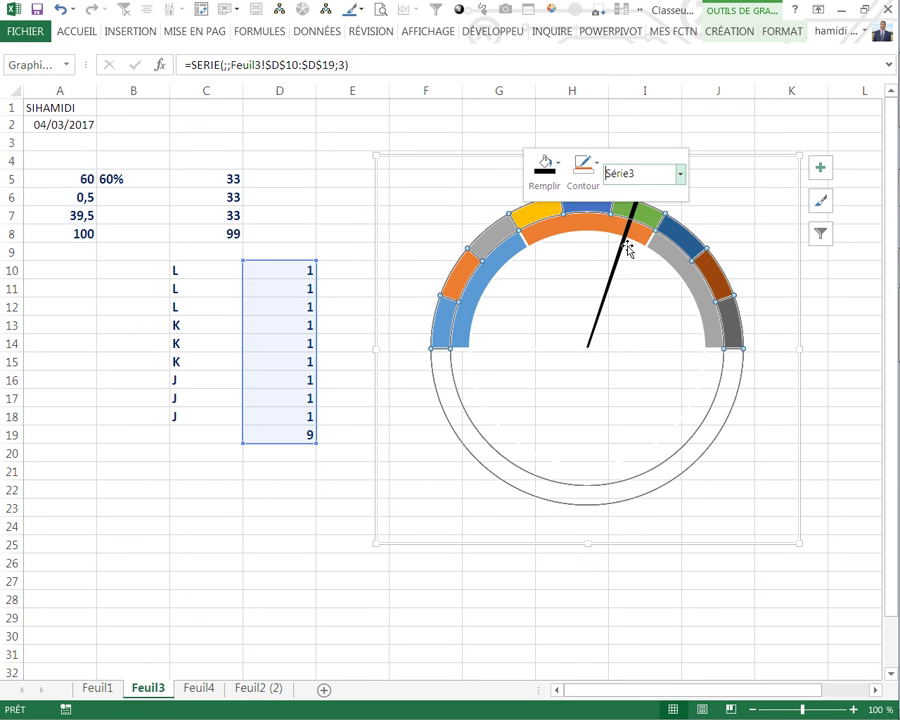
right_click(680, 244)
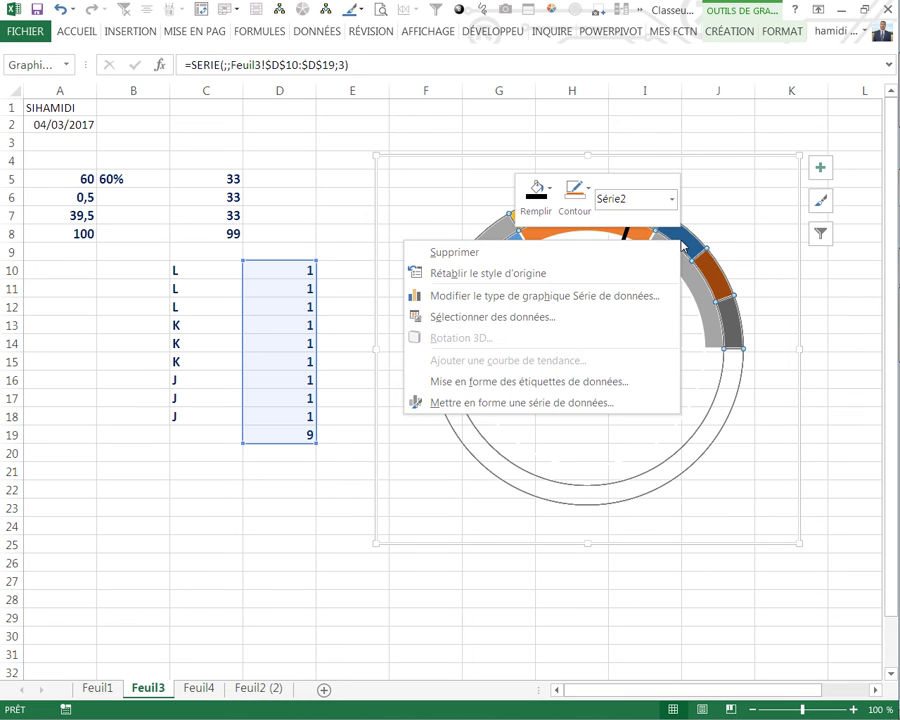
click(671, 199)
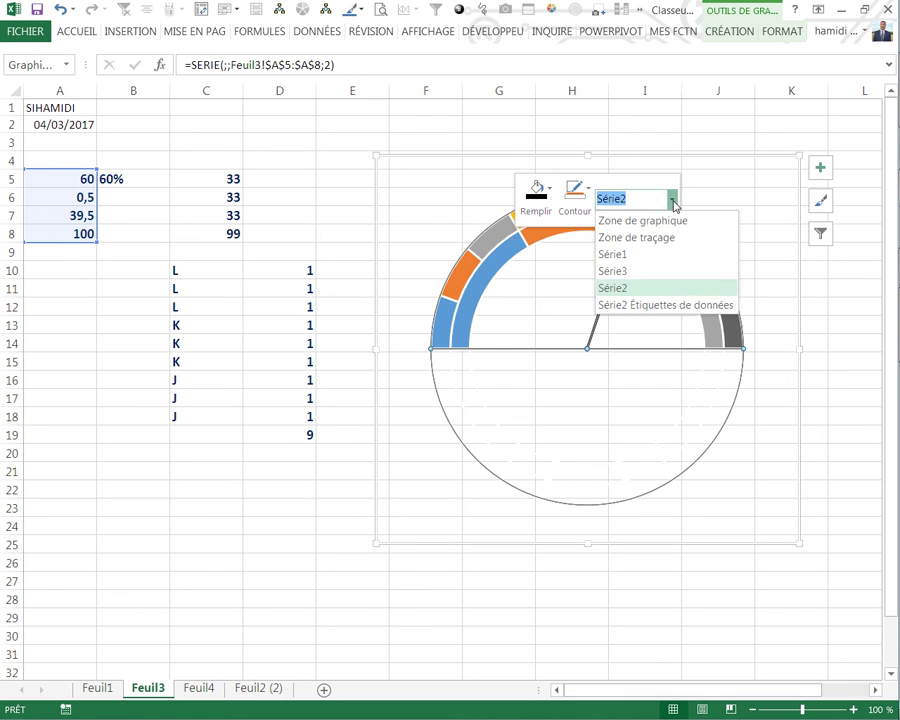
click(615, 271)
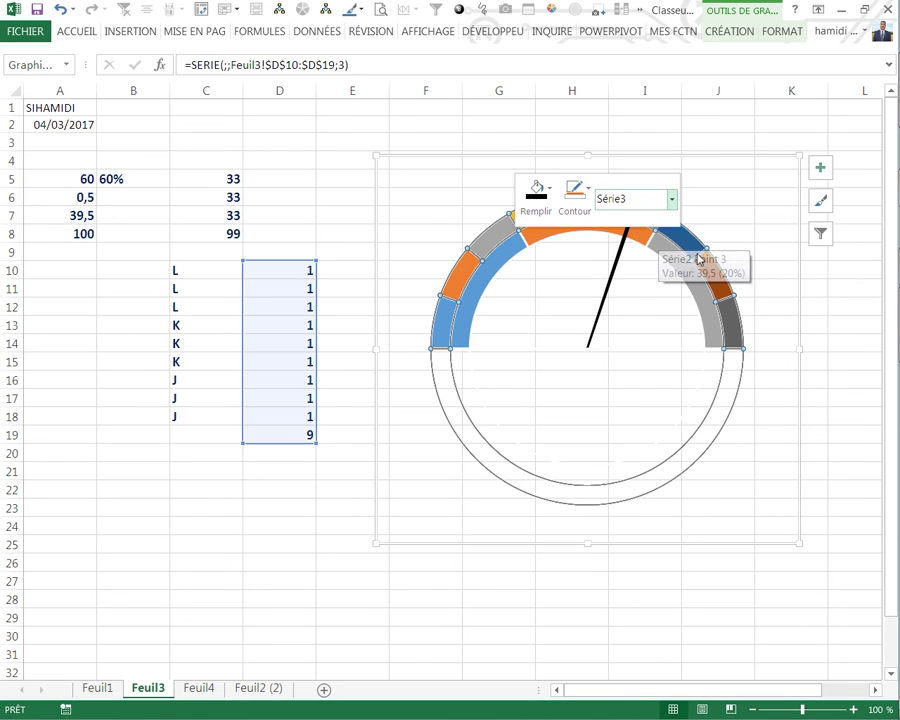
right_click(704, 248)
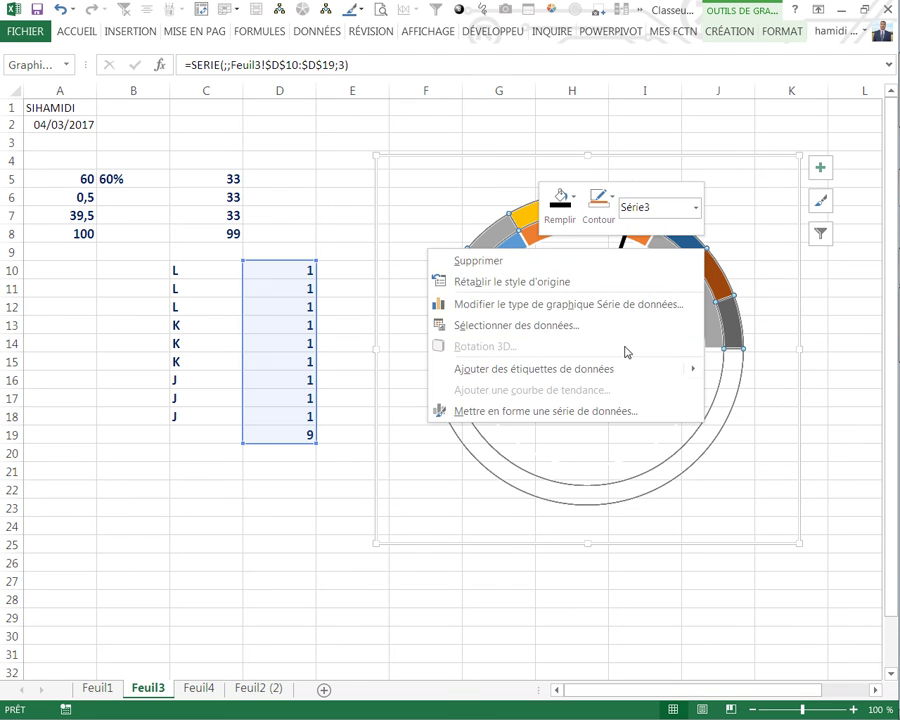
click(552, 370)
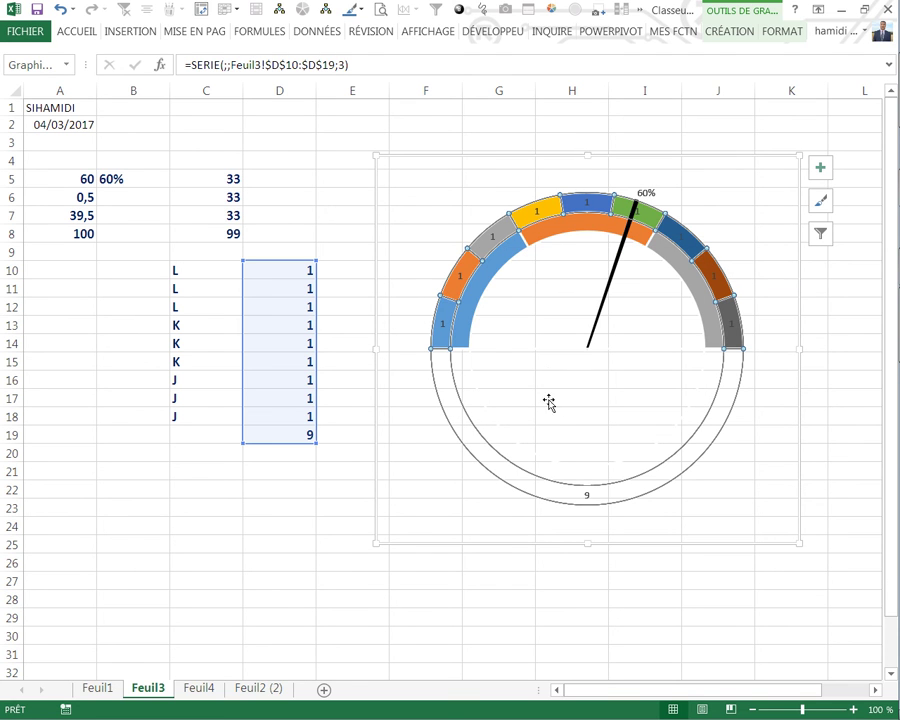
click(459, 277)
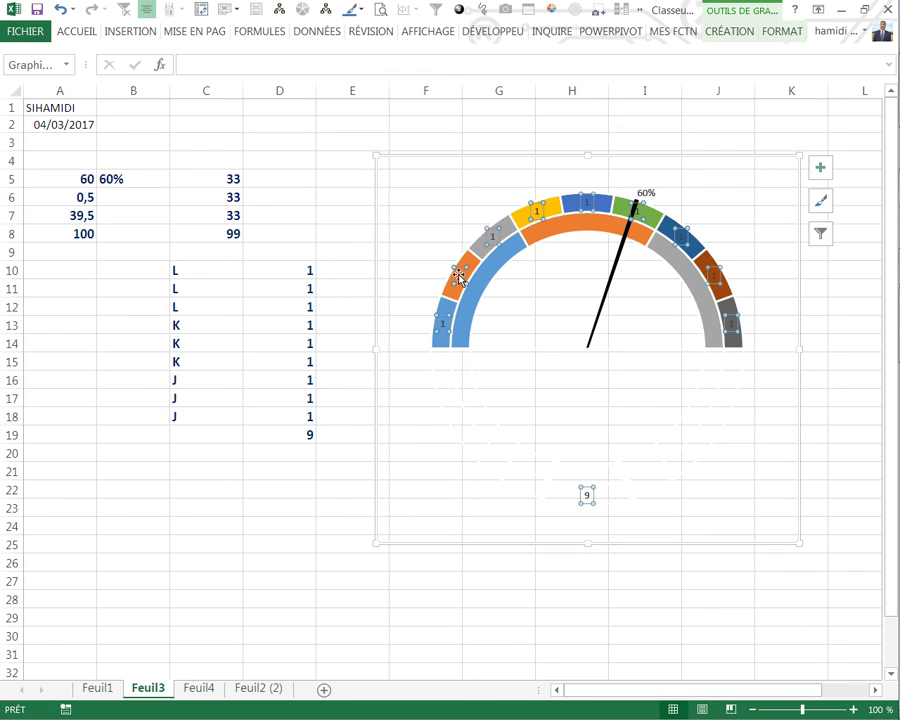
Step: Make the outer-ring labels take their text from C10:C18 with the Valeur option turned off
right_click(459, 277)
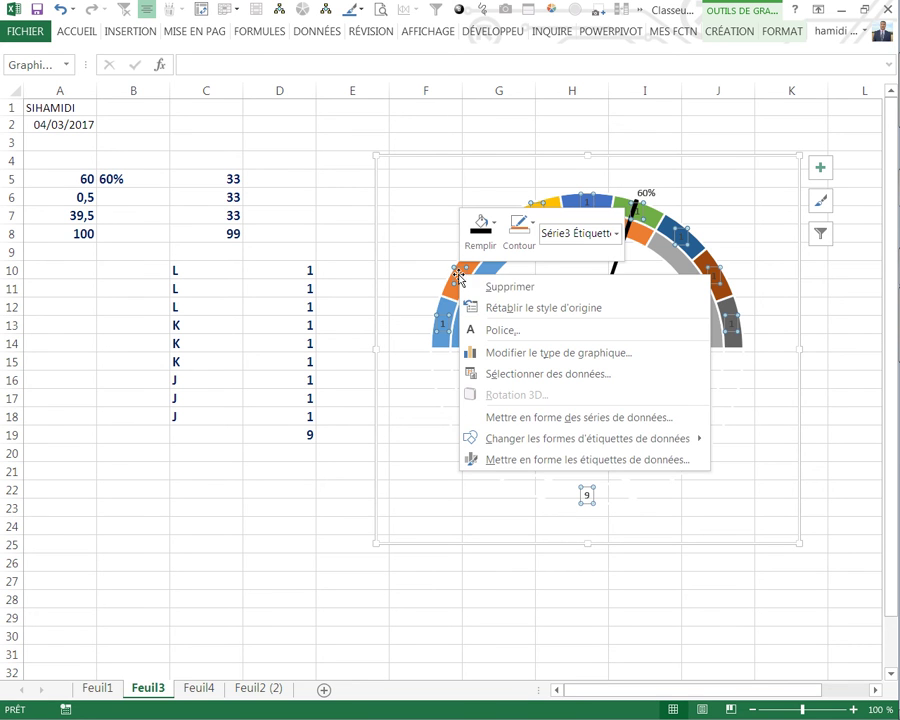
click(519, 463)
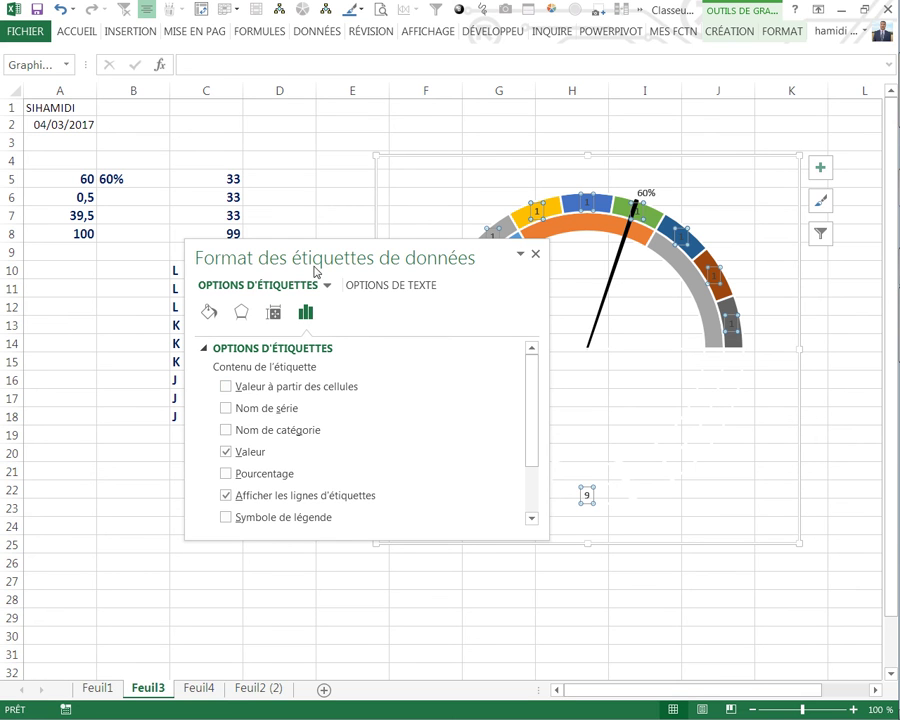
drag(358, 254, 530, 283)
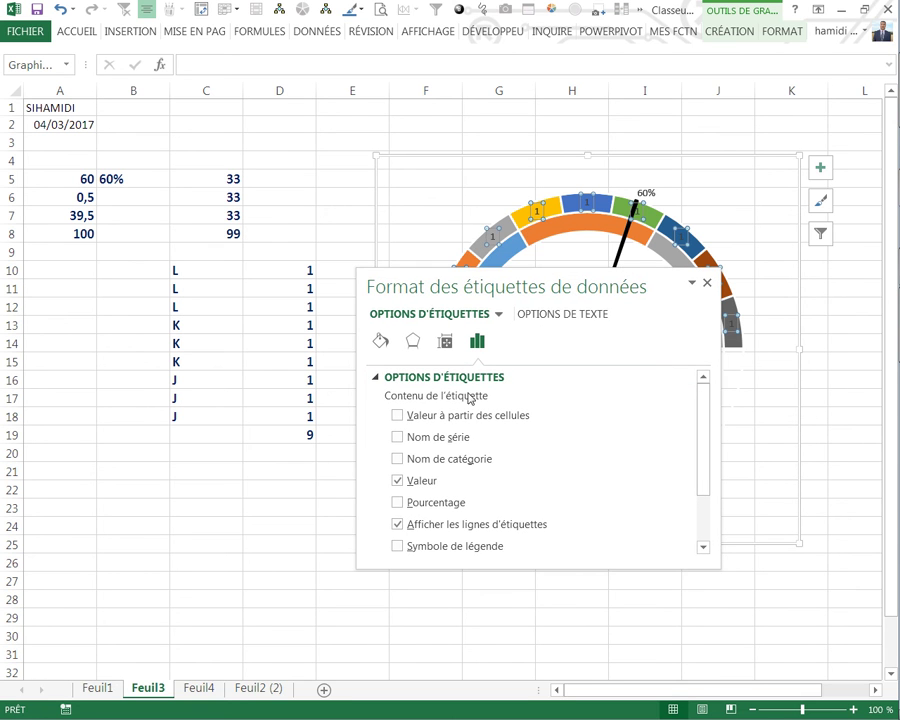
click(436, 417)
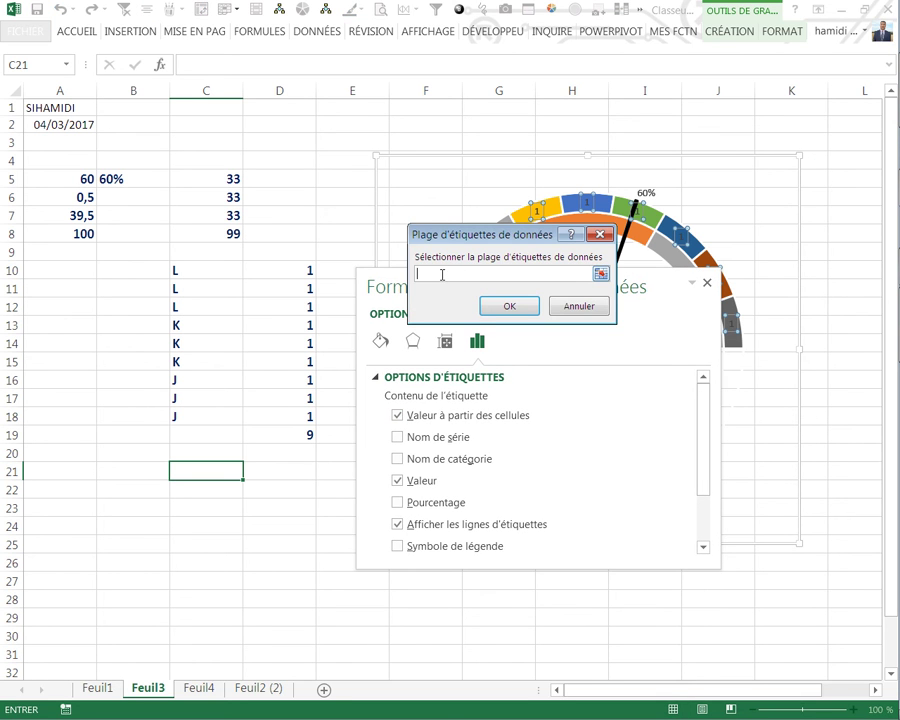
drag(192, 268, 192, 419)
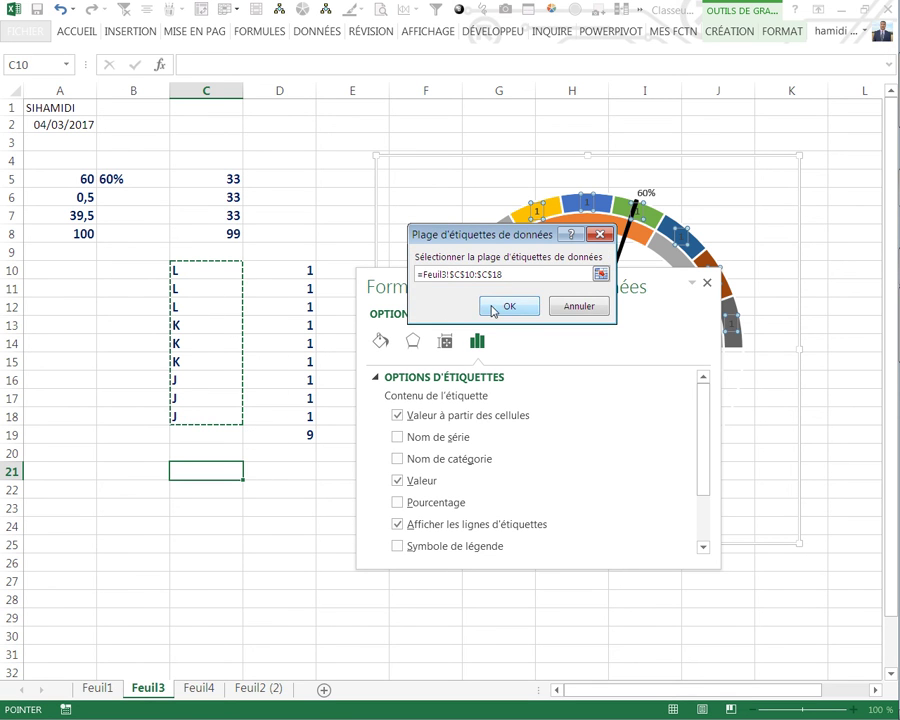
click(496, 309)
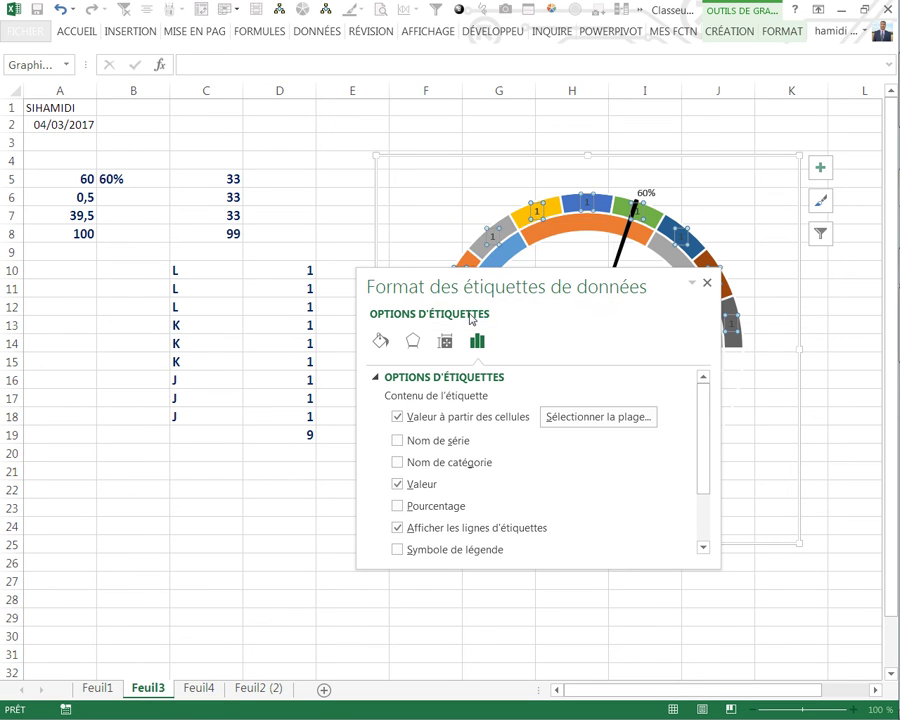
click(398, 485)
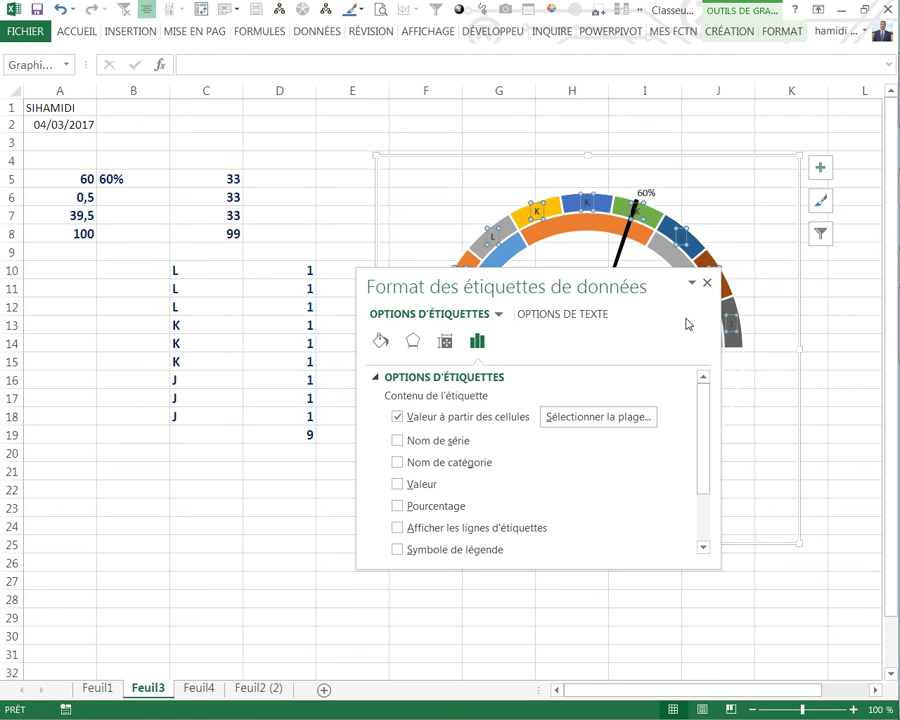
click(707, 284)
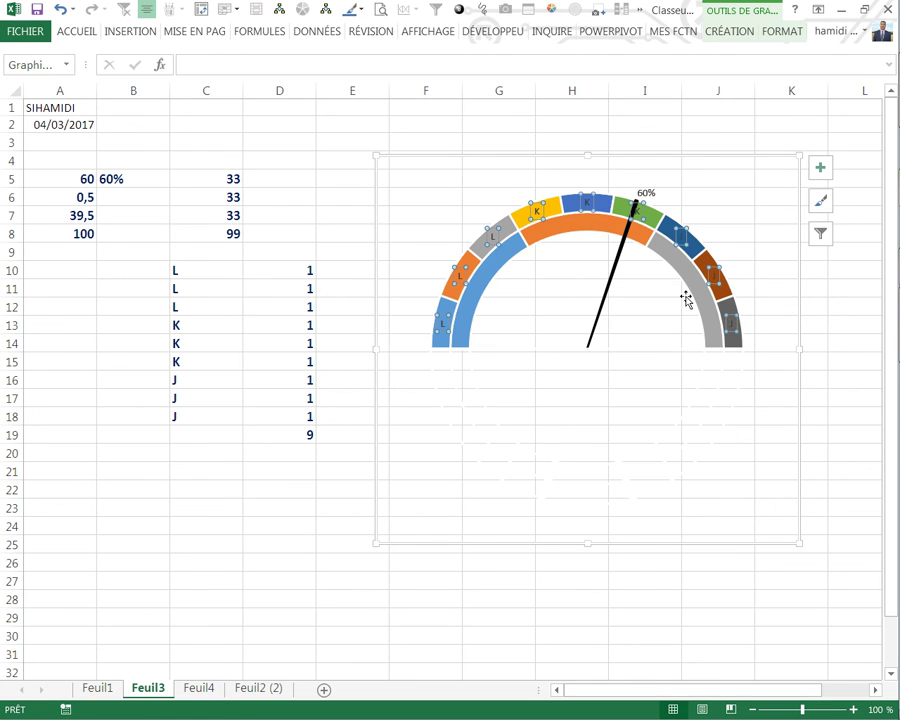
click(73, 35)
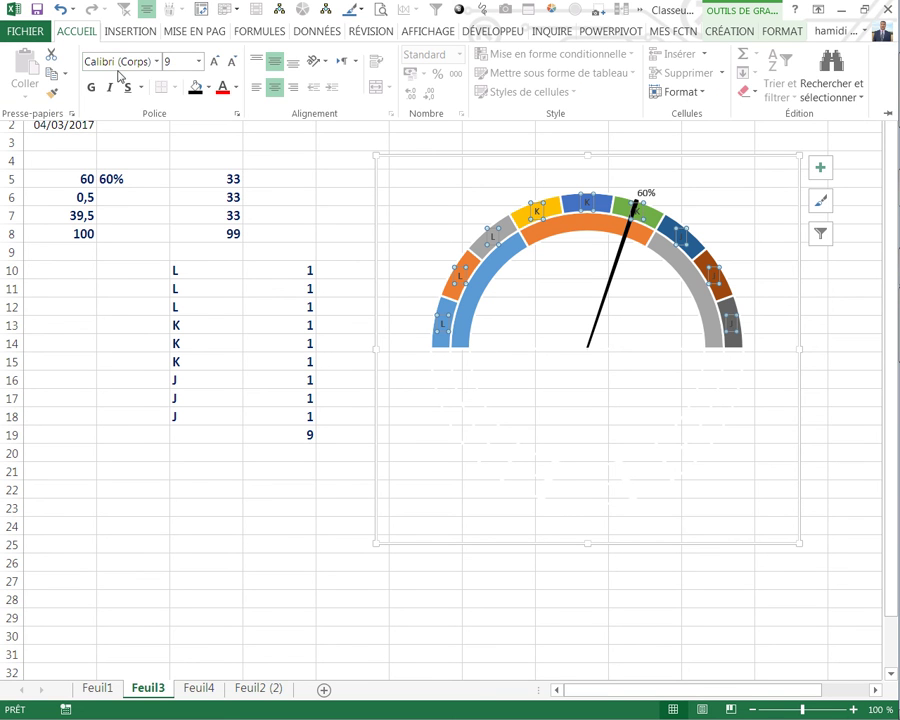
Step: Set the outer-ring labels to Wingdings at size 10,5
click(157, 62)
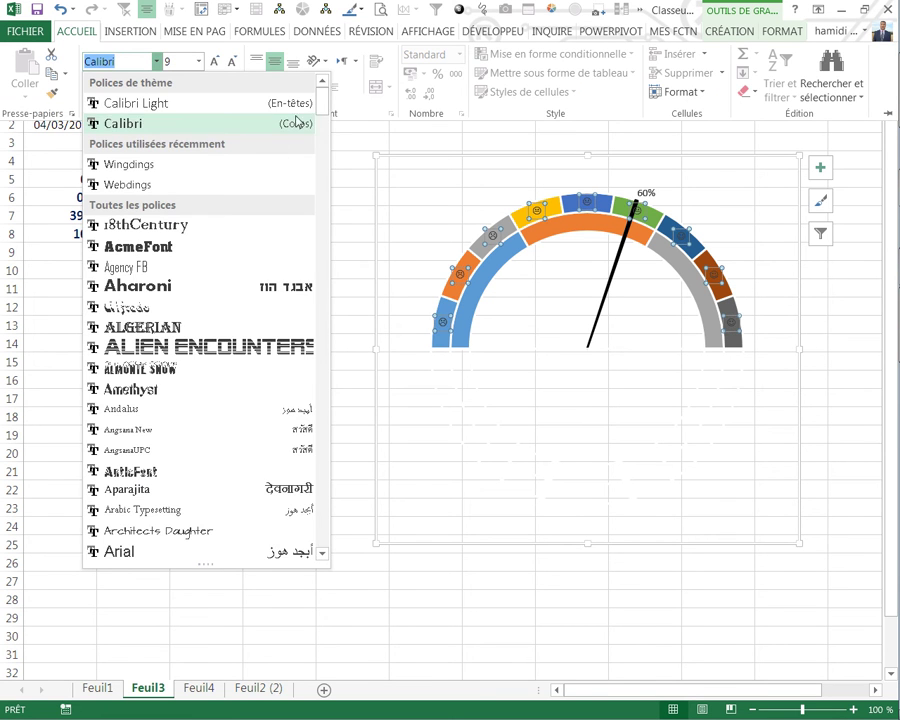
scroll(344, 382, down, 10)
scroll(344, 382, down, 20)
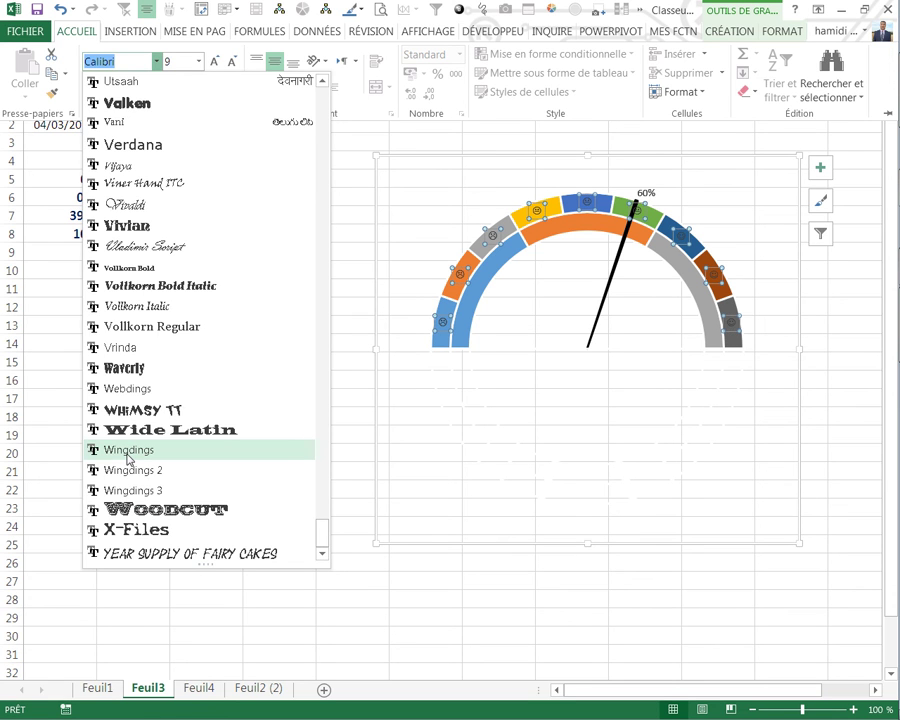
click(128, 459)
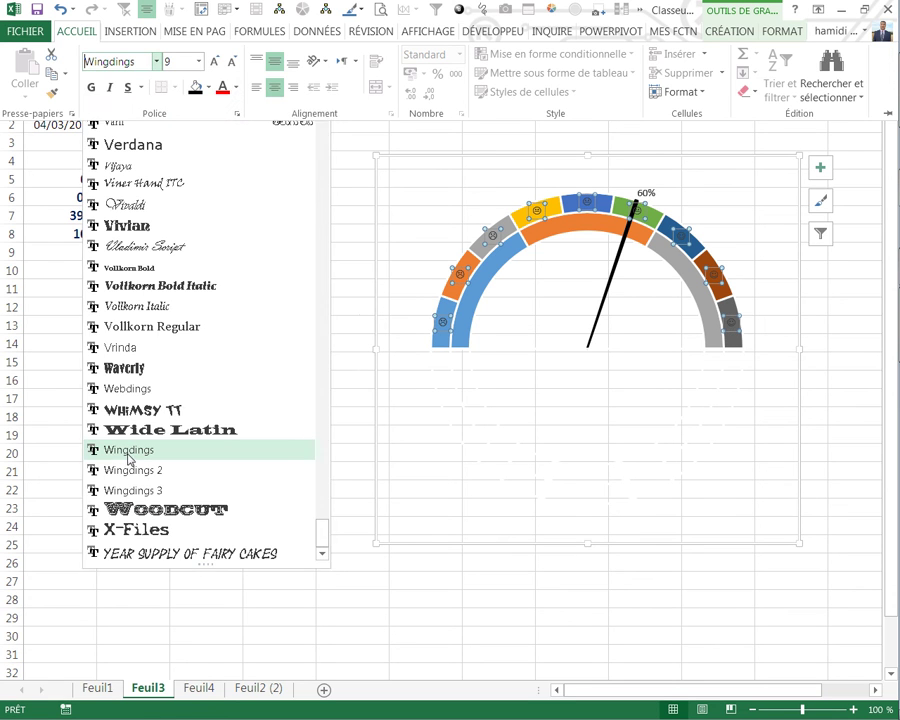
click(213, 62)
click(213, 62)
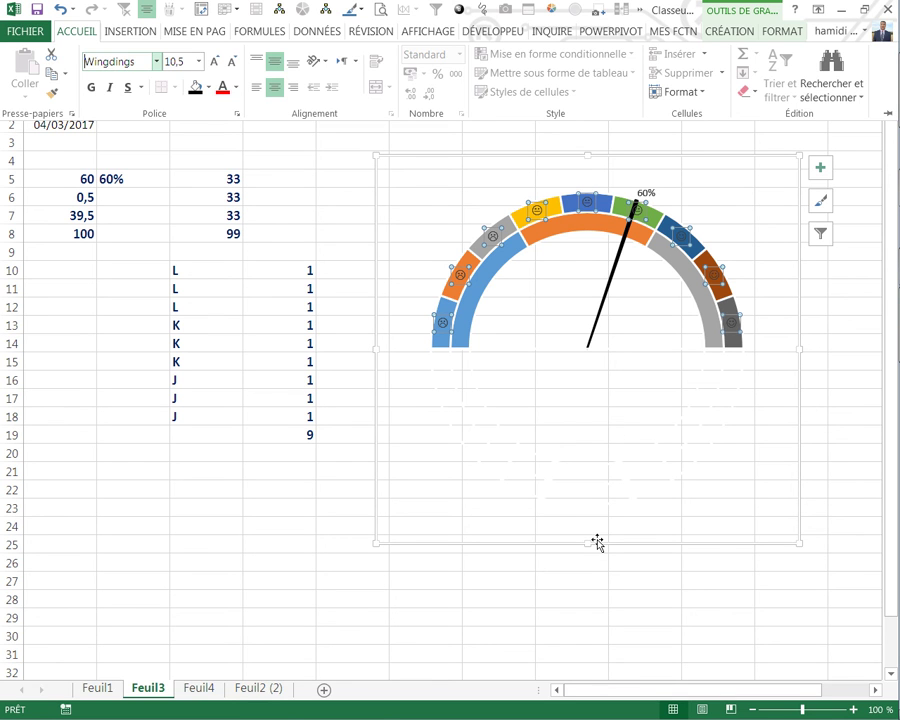
key(Escape)
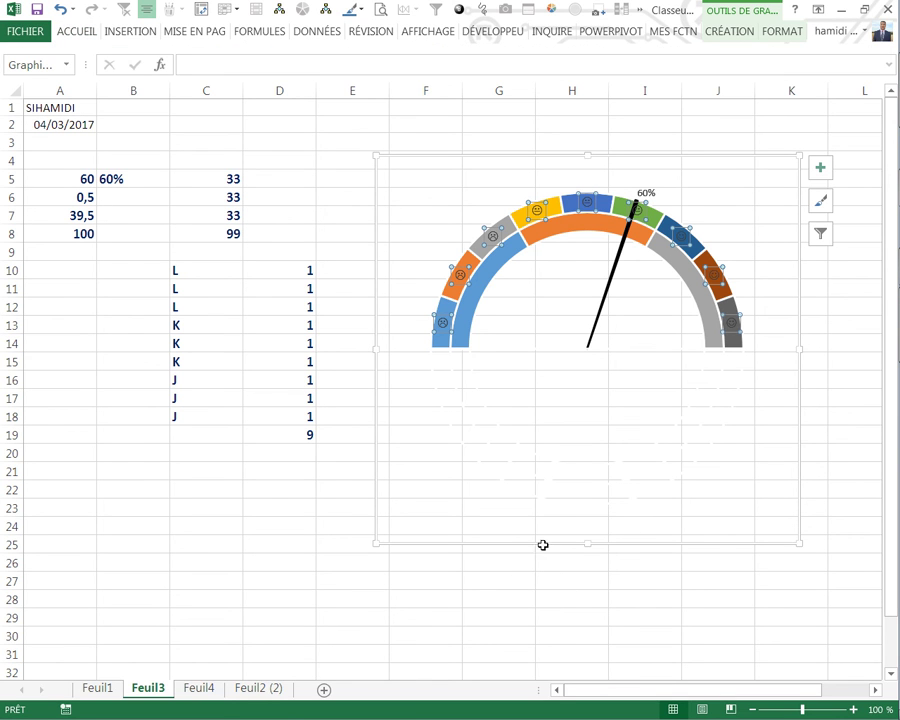
Step: Make the smiley labels bold and nudge the gauge chart slightly higher
drag(541, 543, 530, 562)
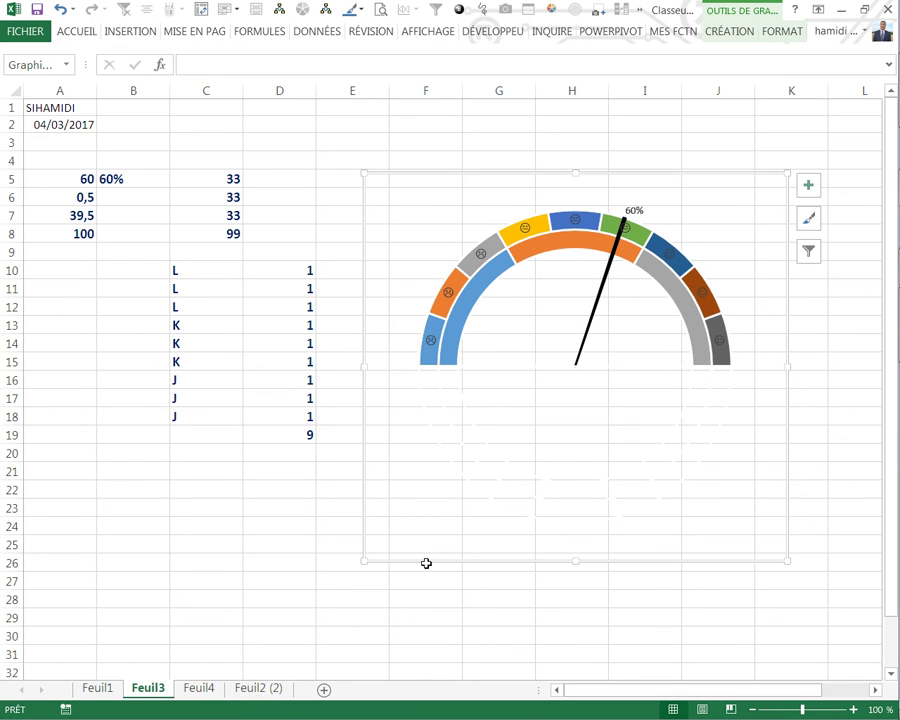
drag(432, 562, 445, 526)
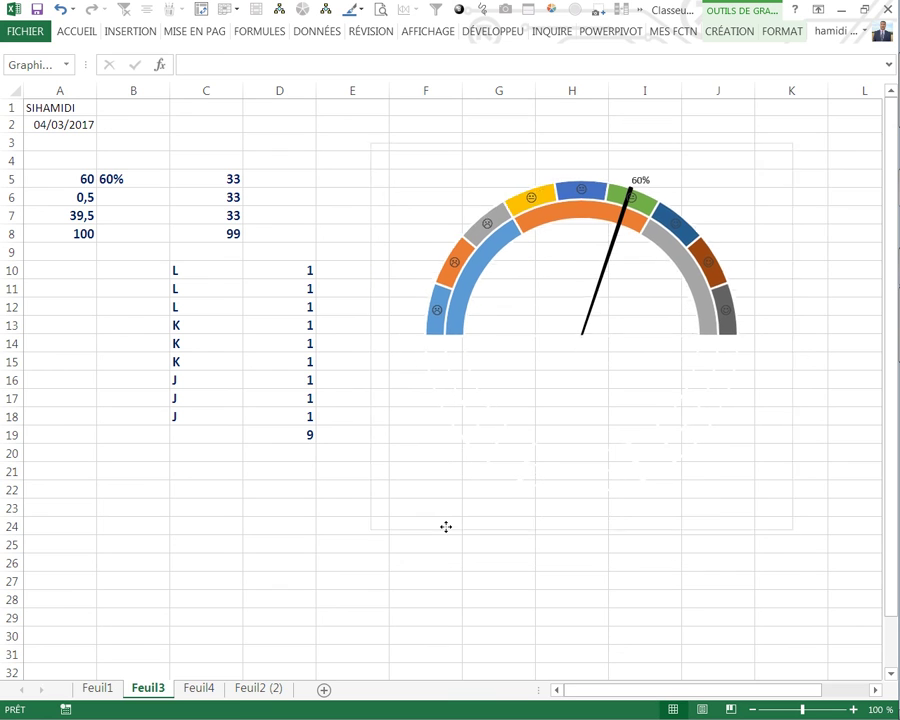
click(461, 262)
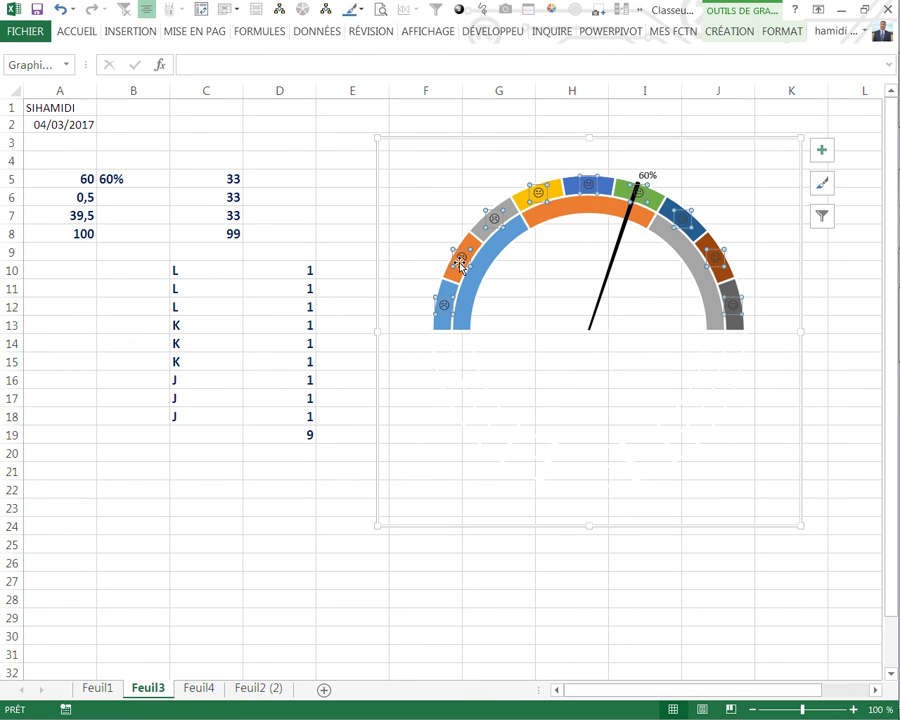
click(76, 31)
click(92, 89)
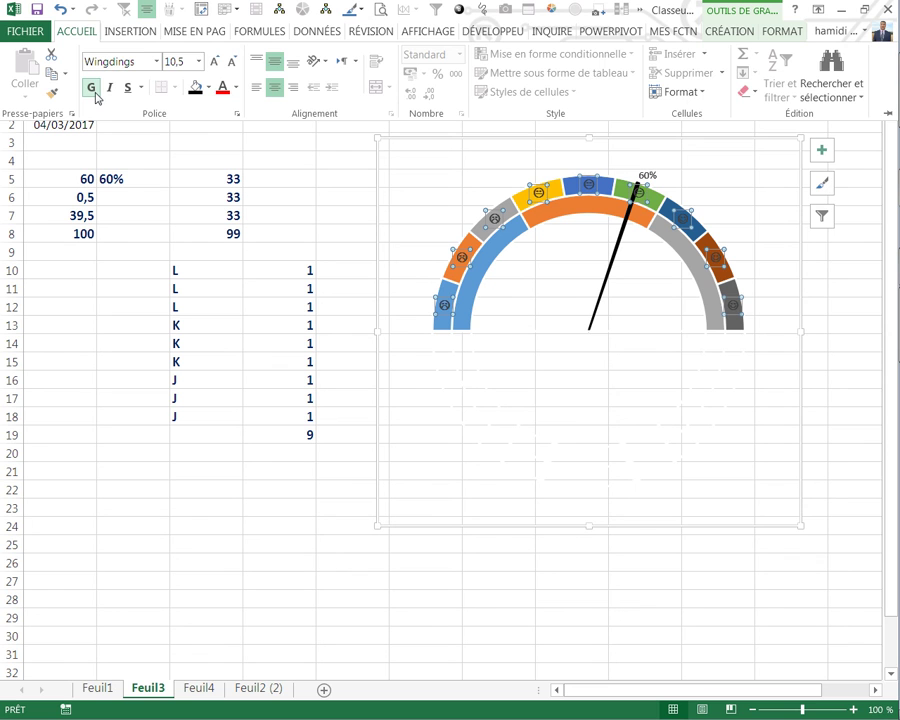
click(530, 528)
drag(602, 508, 617, 475)
click(617, 475)
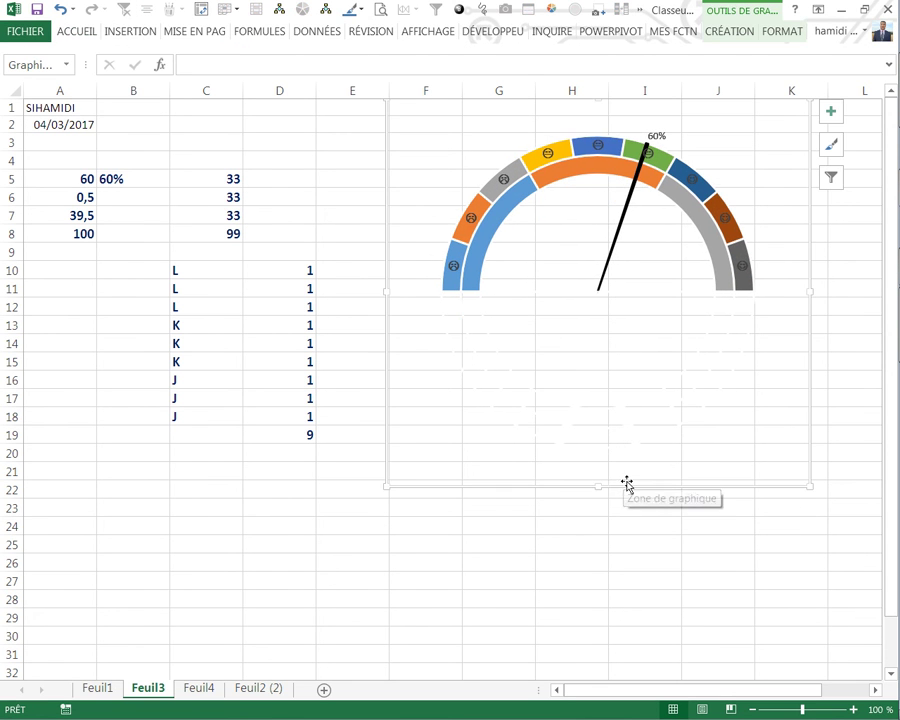
Step: Shorten the gauge chart from the bottom and place a copy directly below the original
drag(597, 477, 597, 433)
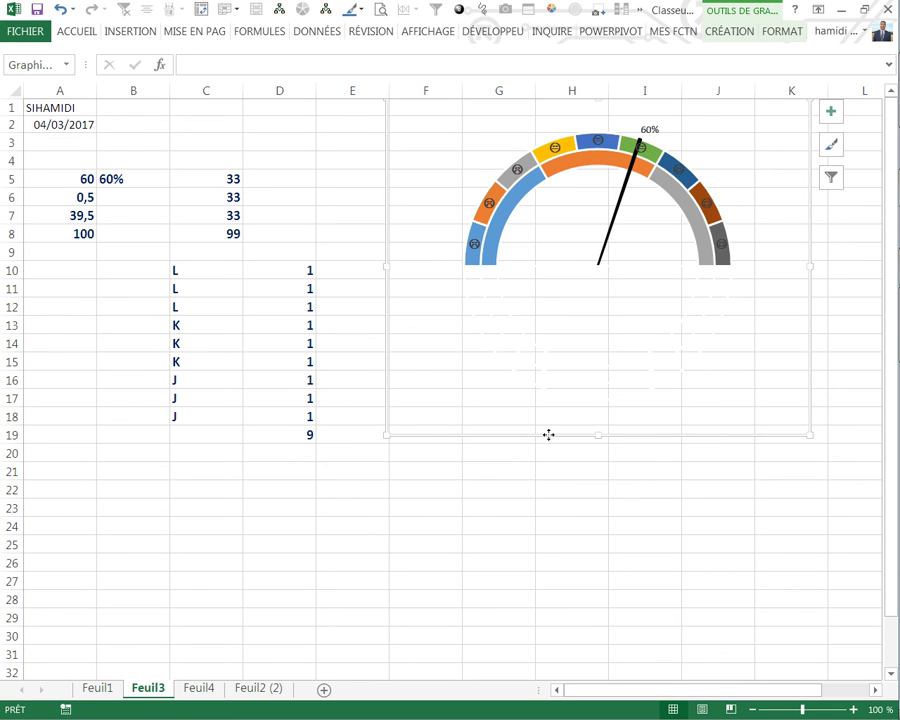
drag(537, 471, 390, 621)
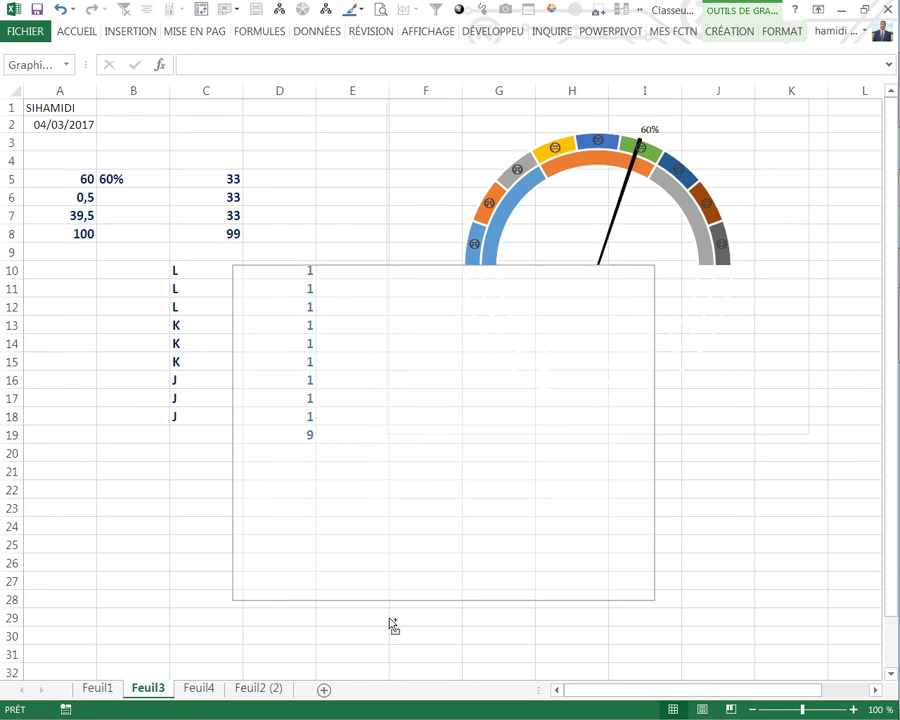
drag(404, 614, 561, 638)
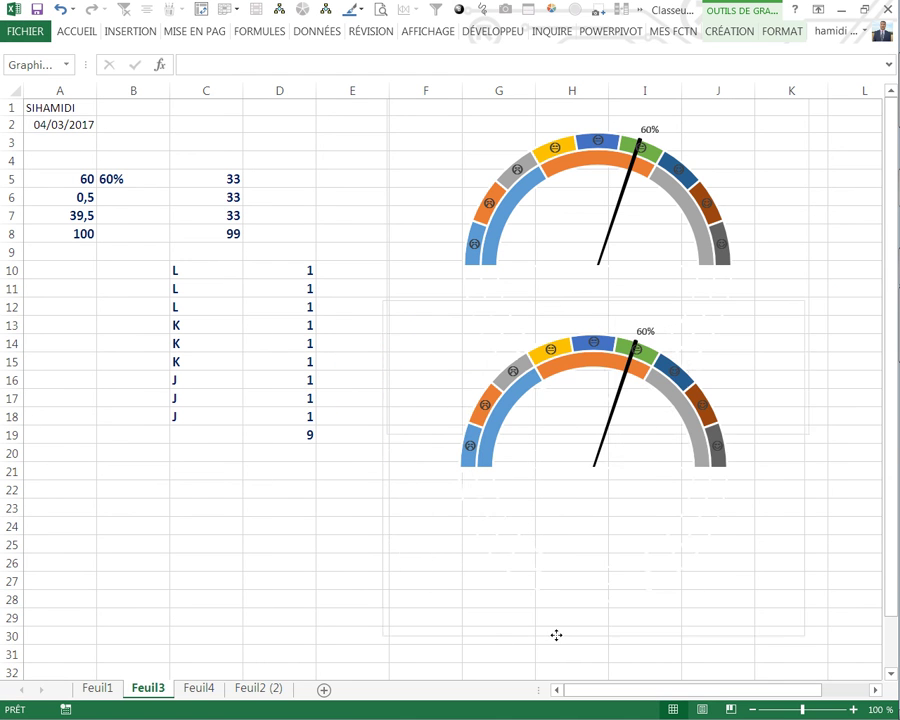
Step: Give the copied gauge's data labels a rounded-rectangle shape
click(601, 352)
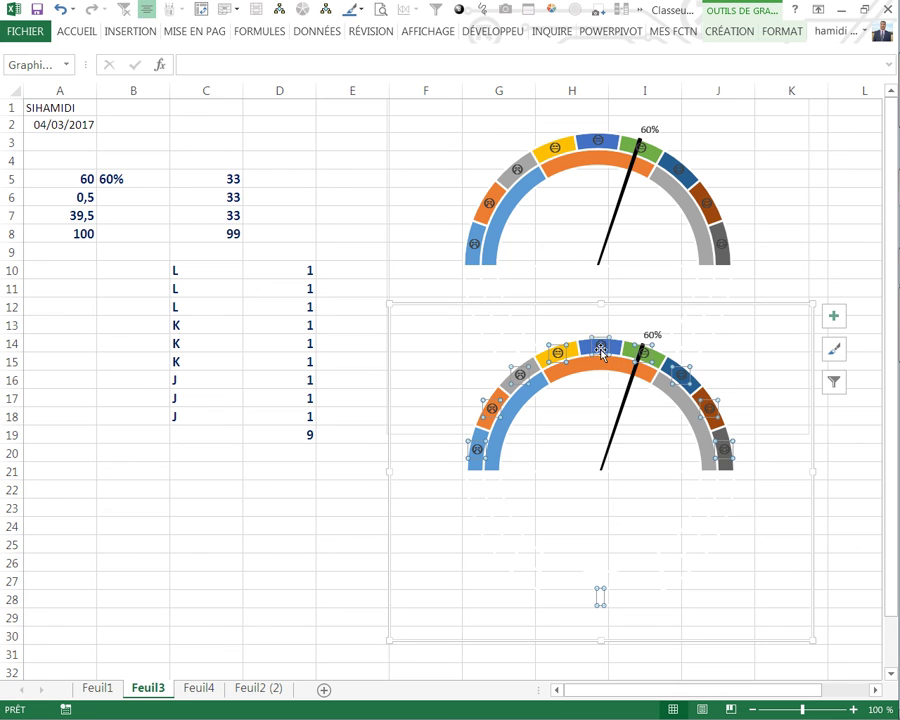
click(780, 32)
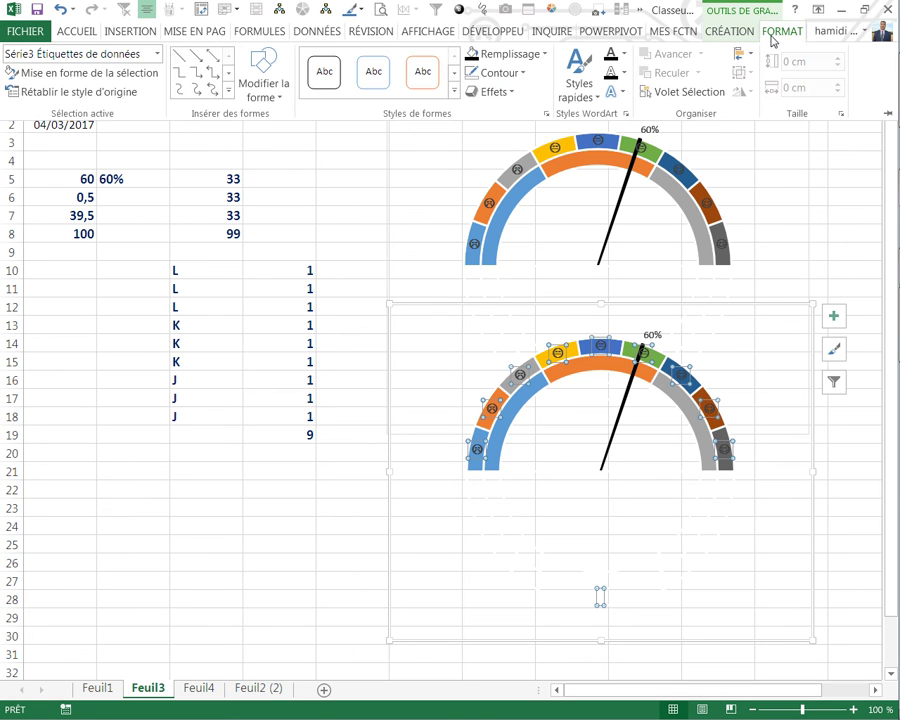
click(281, 98)
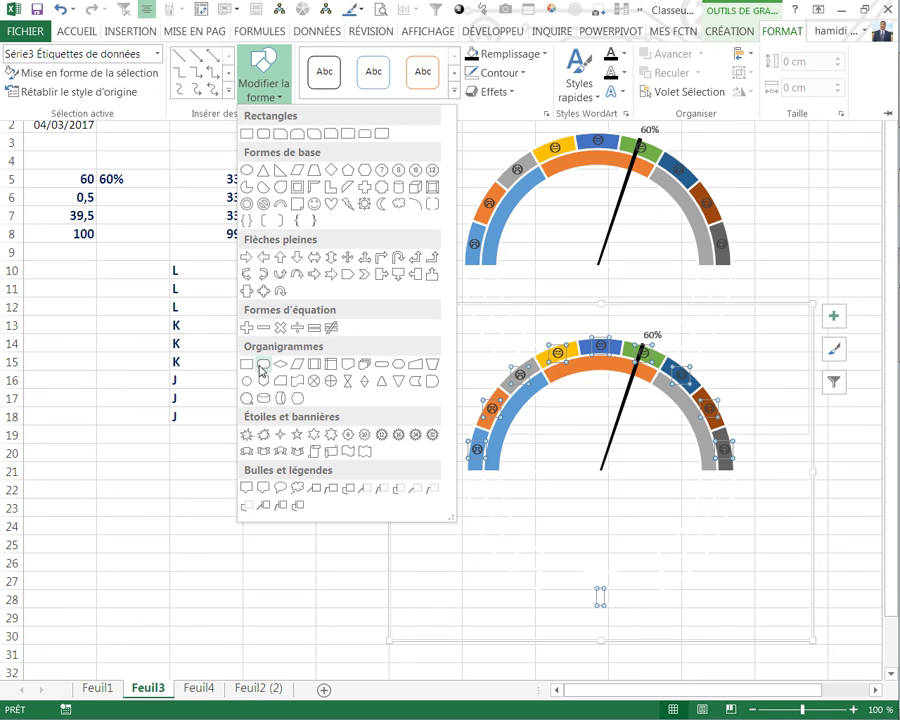
click(263, 369)
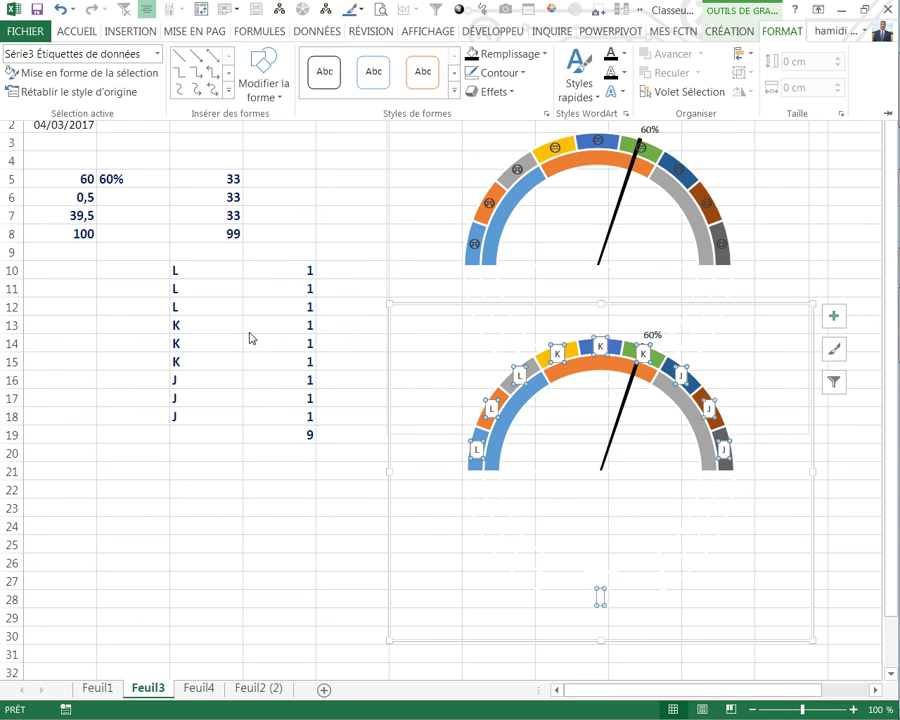
Step: Set the copied labels' font to Wingdings so they show smiley faces
click(56, 28)
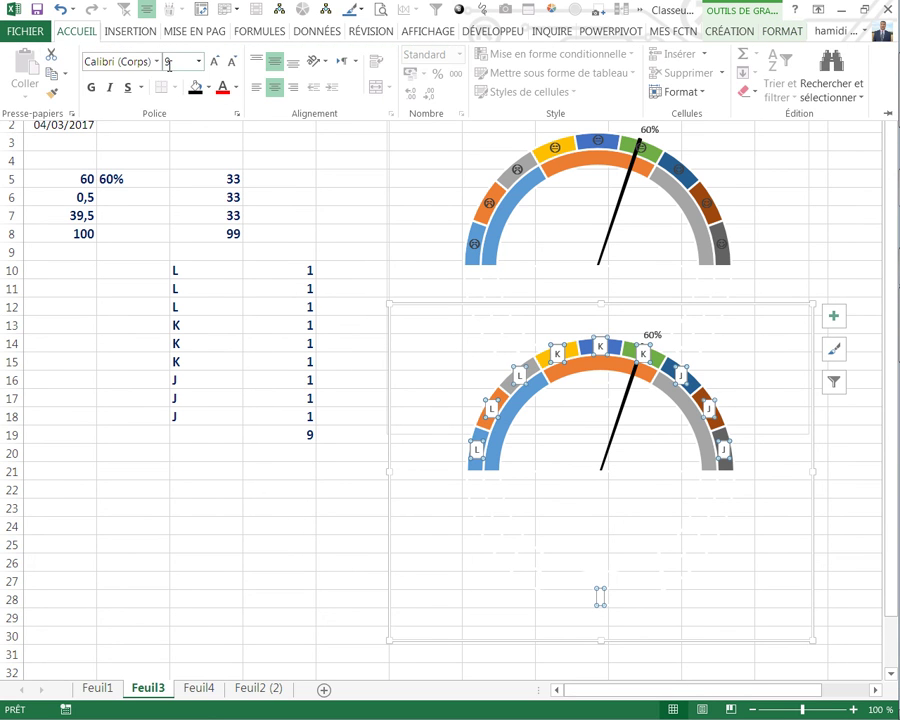
click(157, 62)
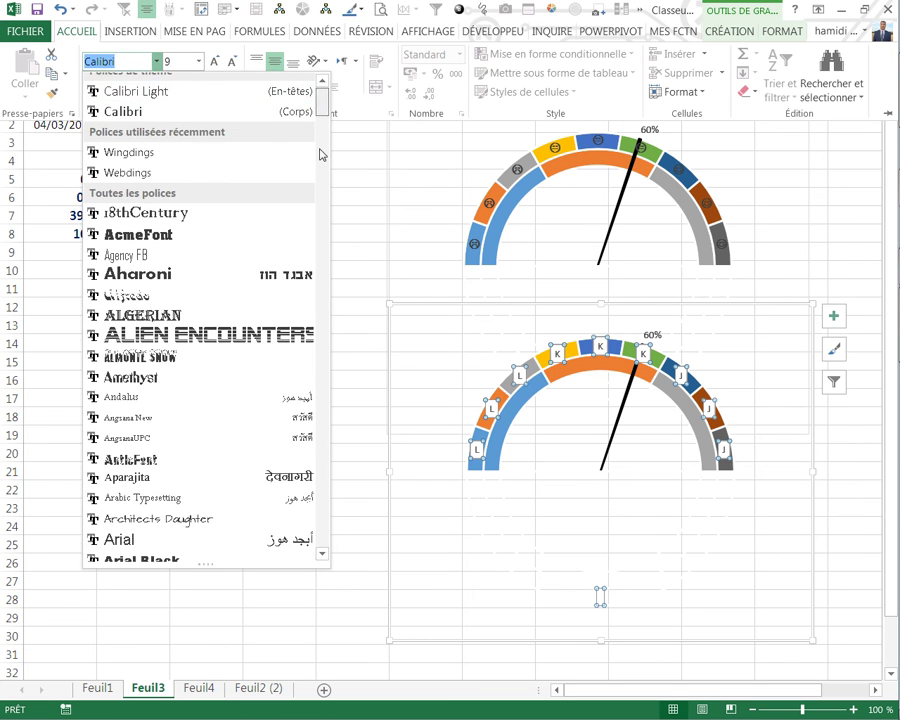
drag(320, 153, 318, 526)
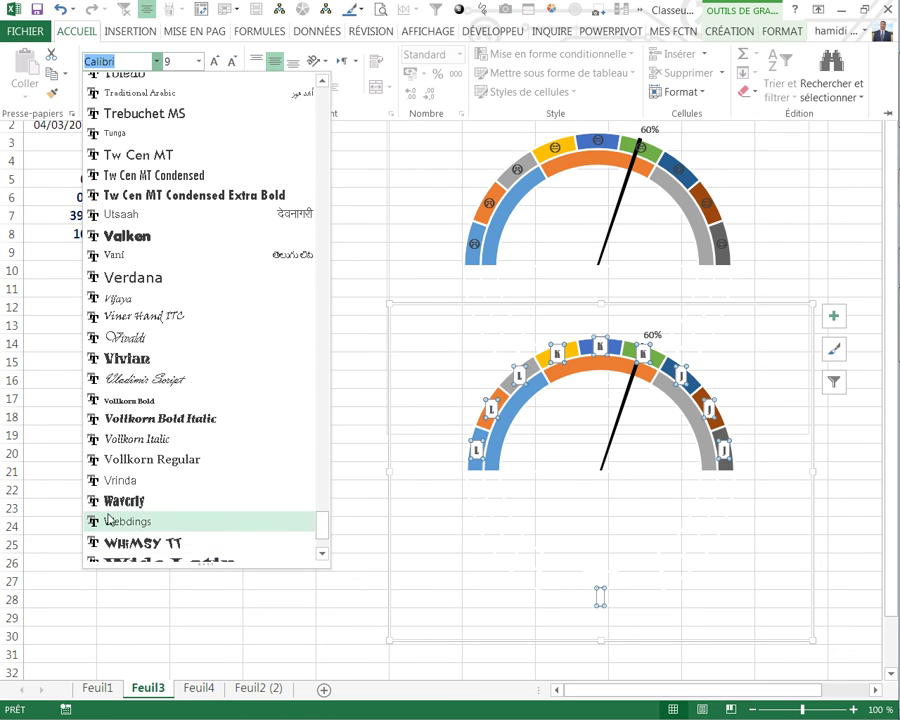
click(114, 519)
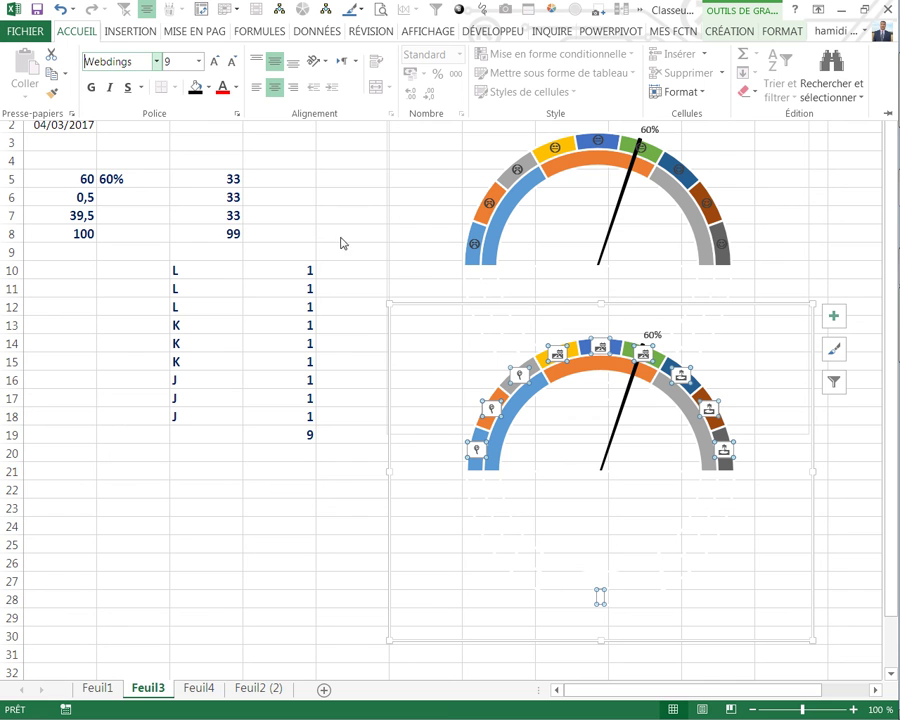
click(156, 62)
drag(319, 100, 321, 540)
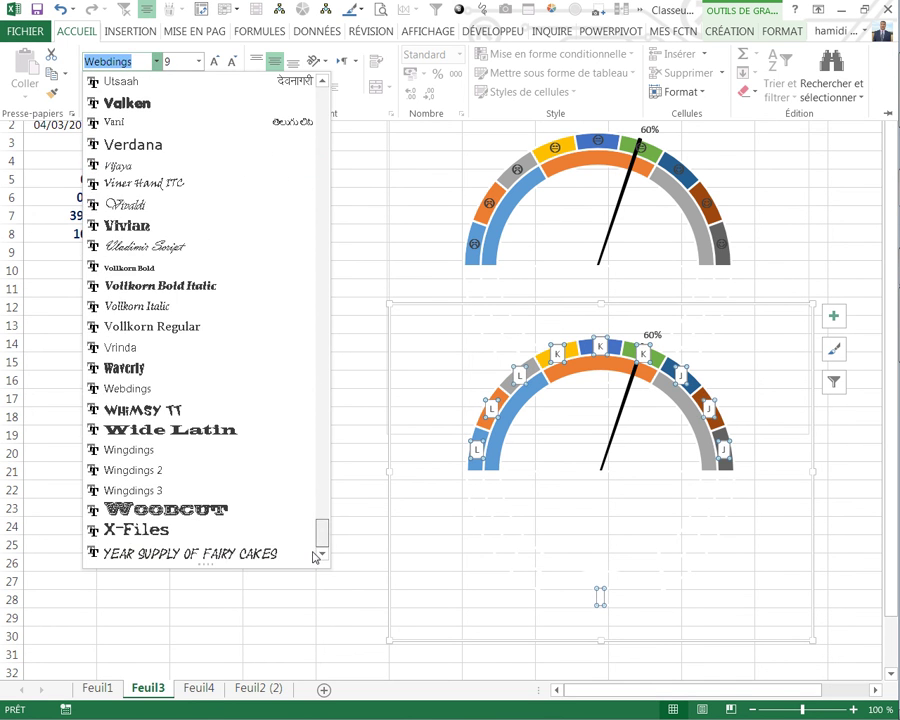
click(136, 456)
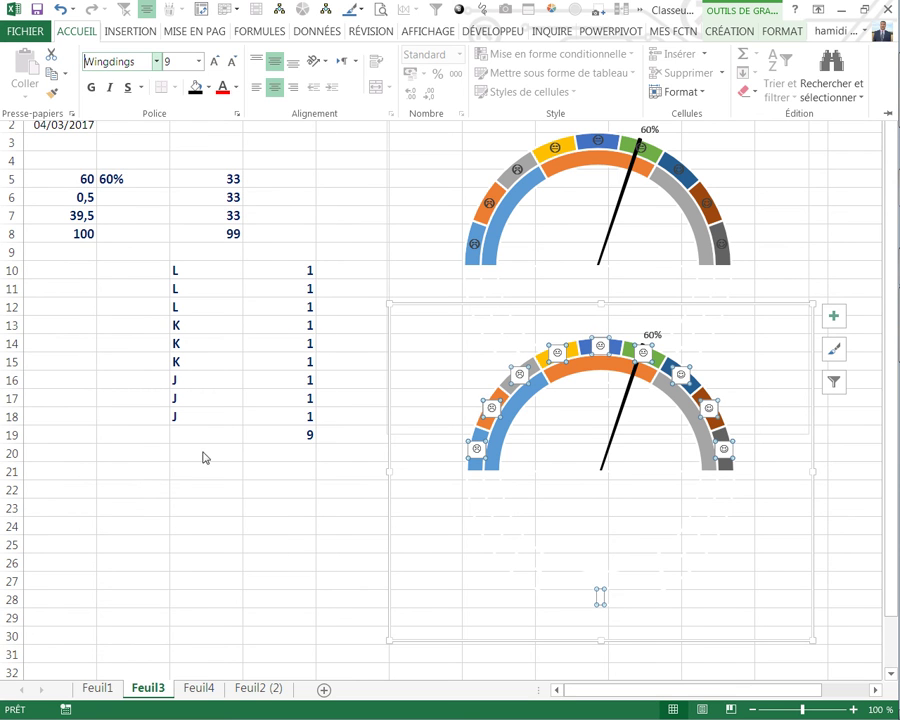
click(780, 34)
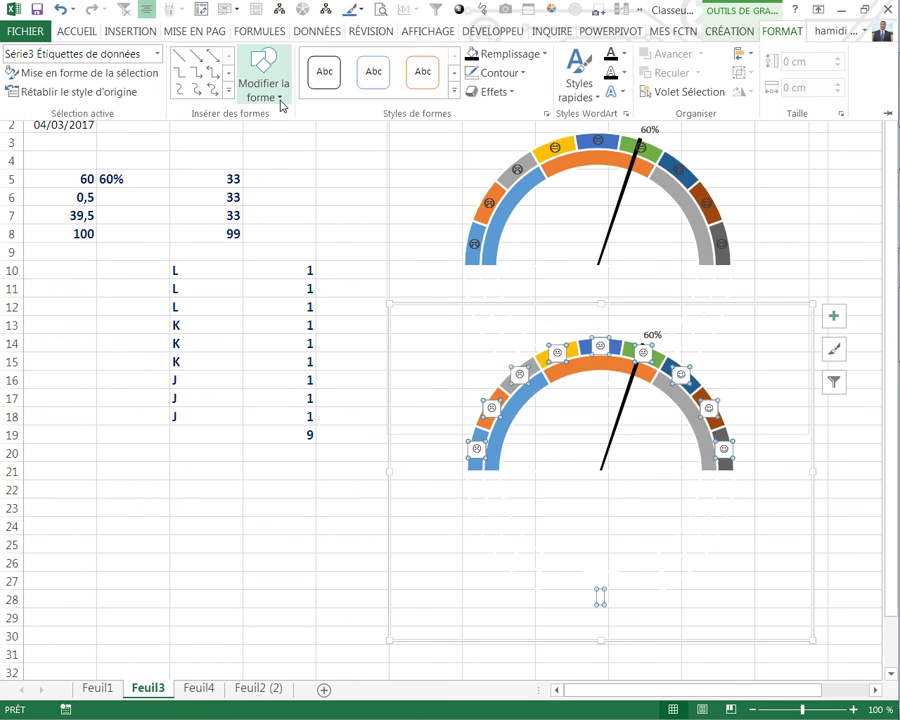
Step: Change the lower gauge's data labels to a star shape with a blue shape style
click(281, 100)
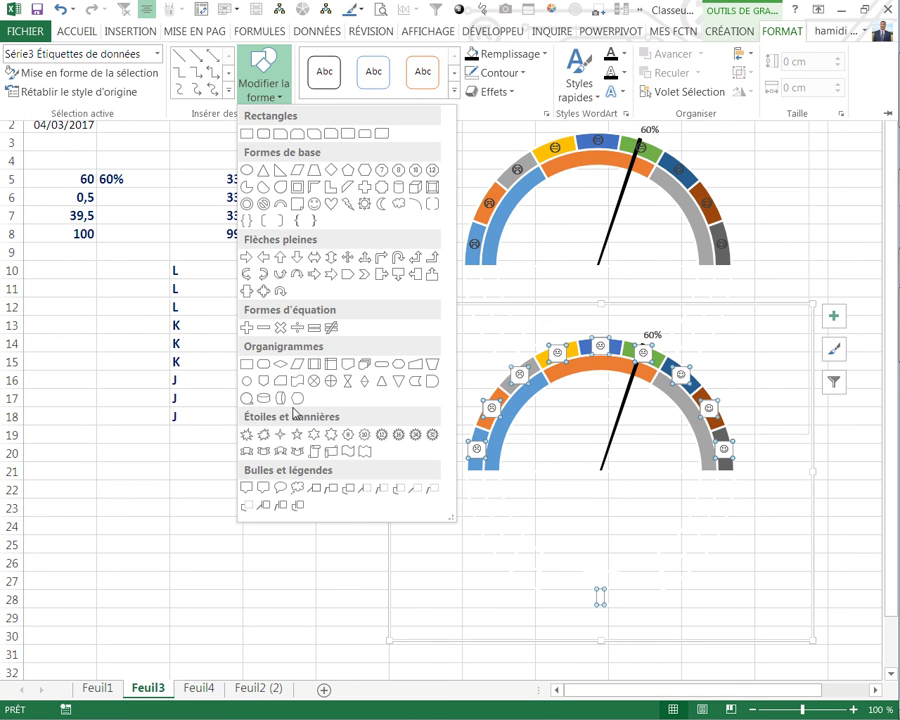
click(347, 441)
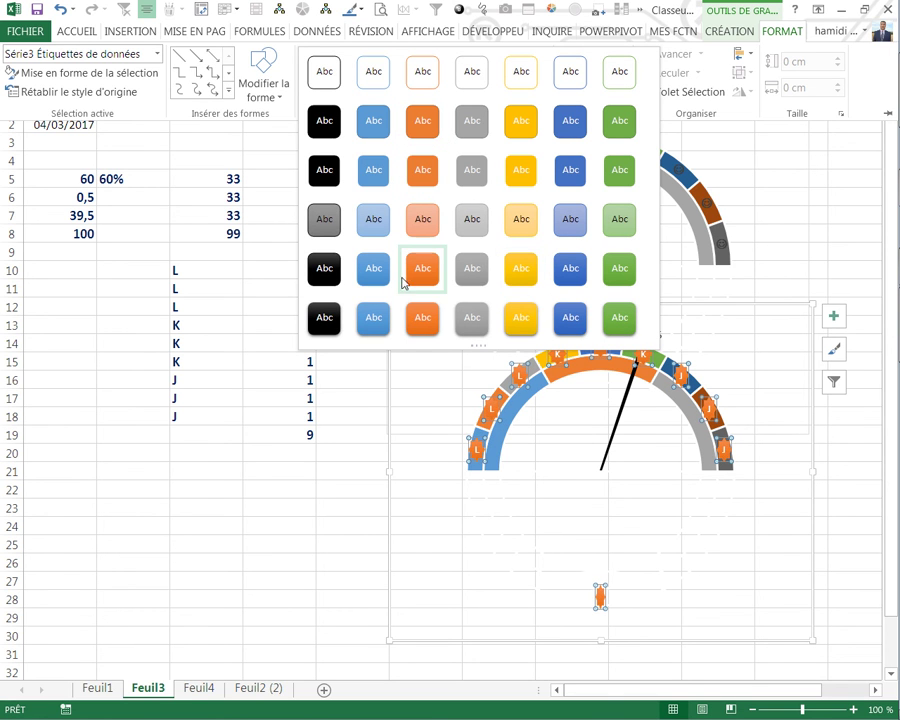
click(376, 277)
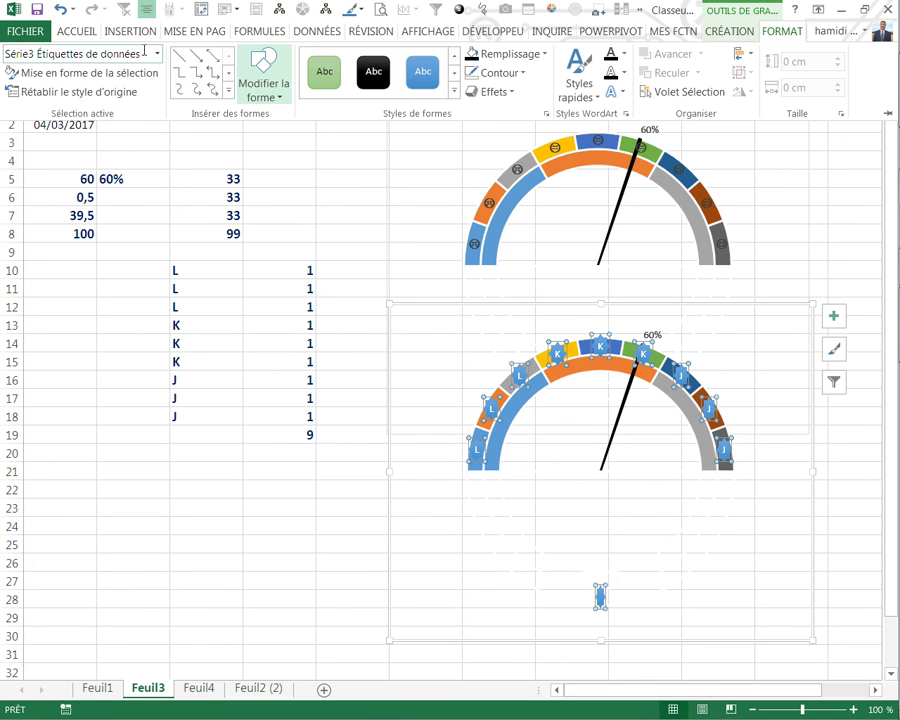
Step: Reapply the Wingdings font to the star labels so the smiley symbols show again
click(78, 32)
click(155, 61)
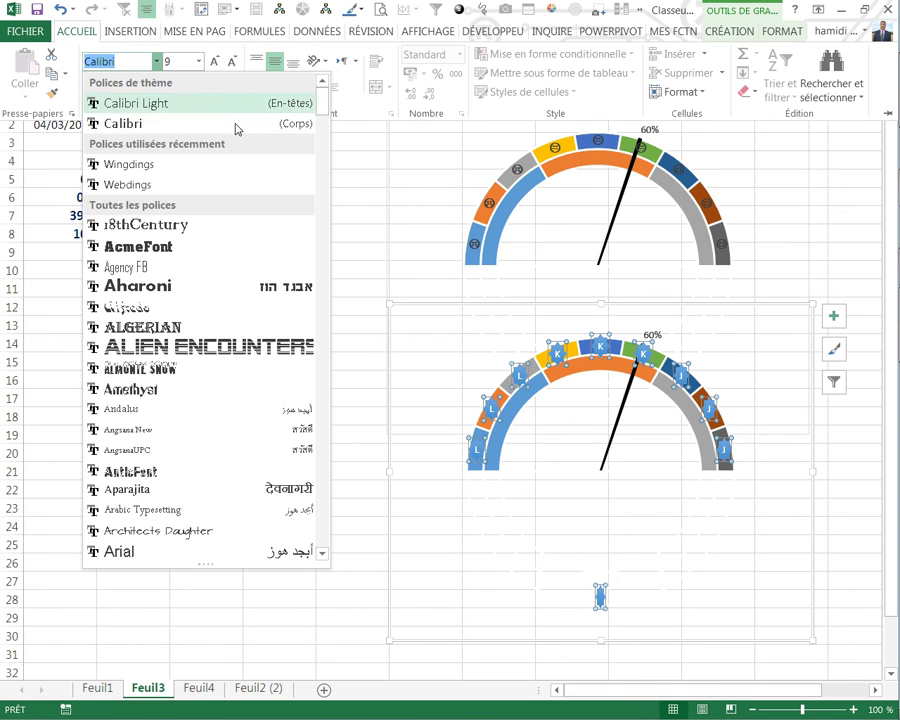
drag(324, 114, 320, 540)
click(135, 458)
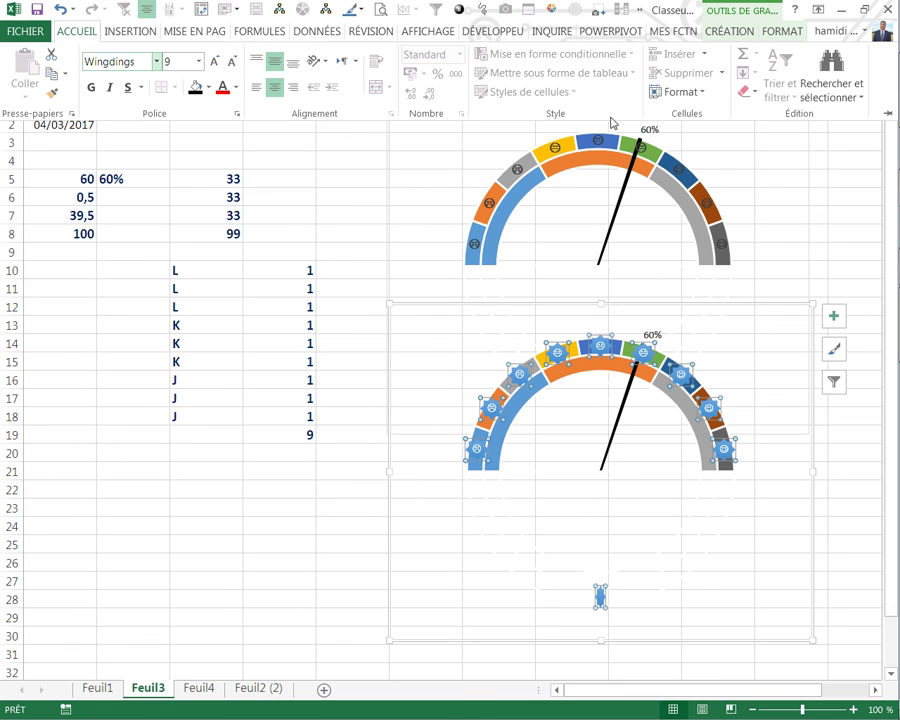
click(769, 33)
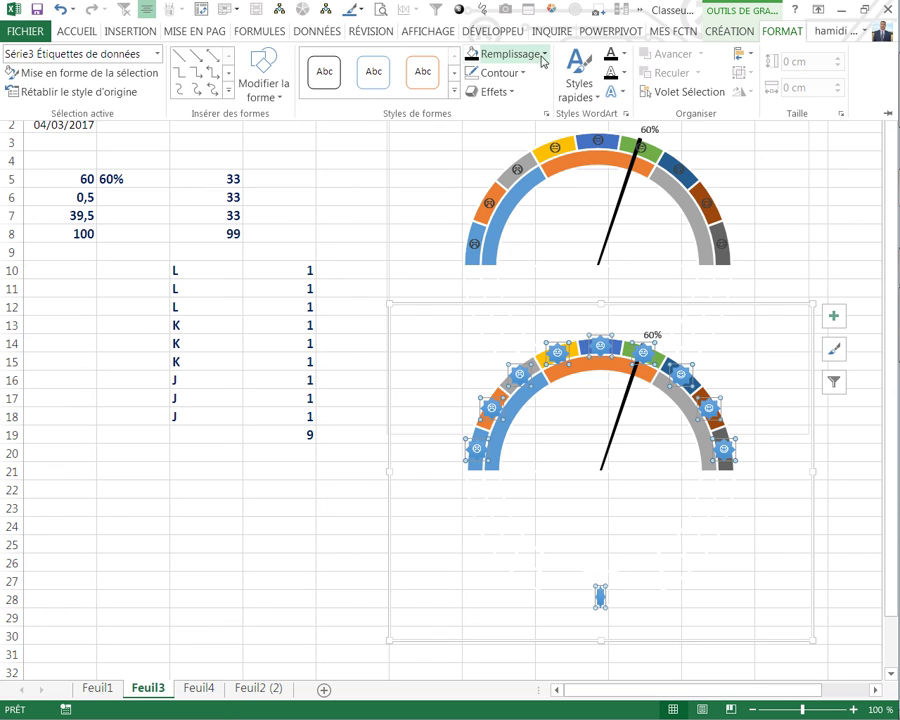
Step: Fill the smiley badges purple and enlarge their text to size 10.5
click(545, 58)
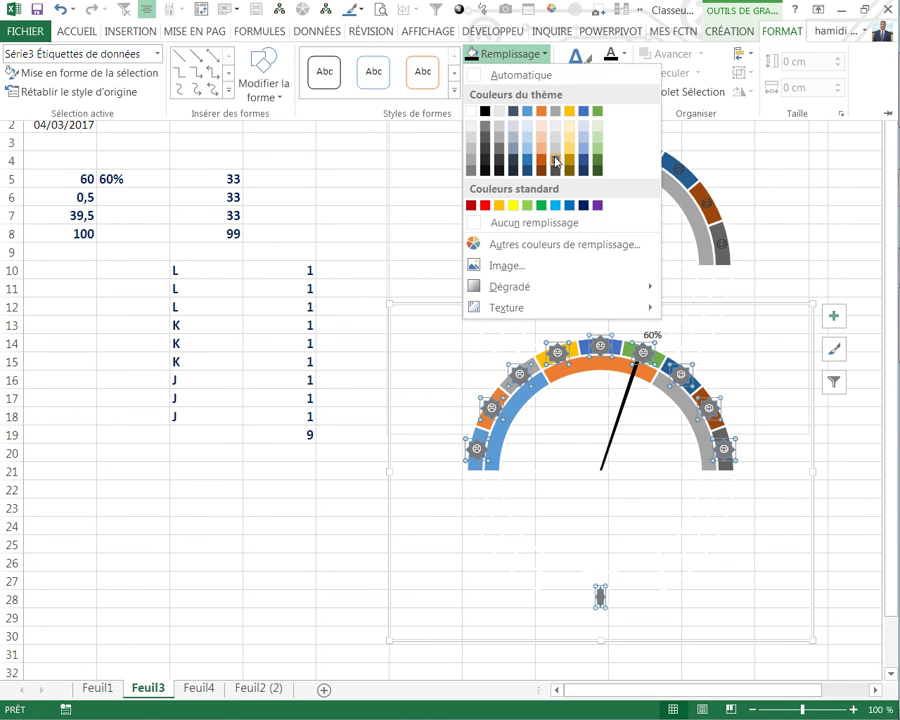
click(598, 206)
click(77, 31)
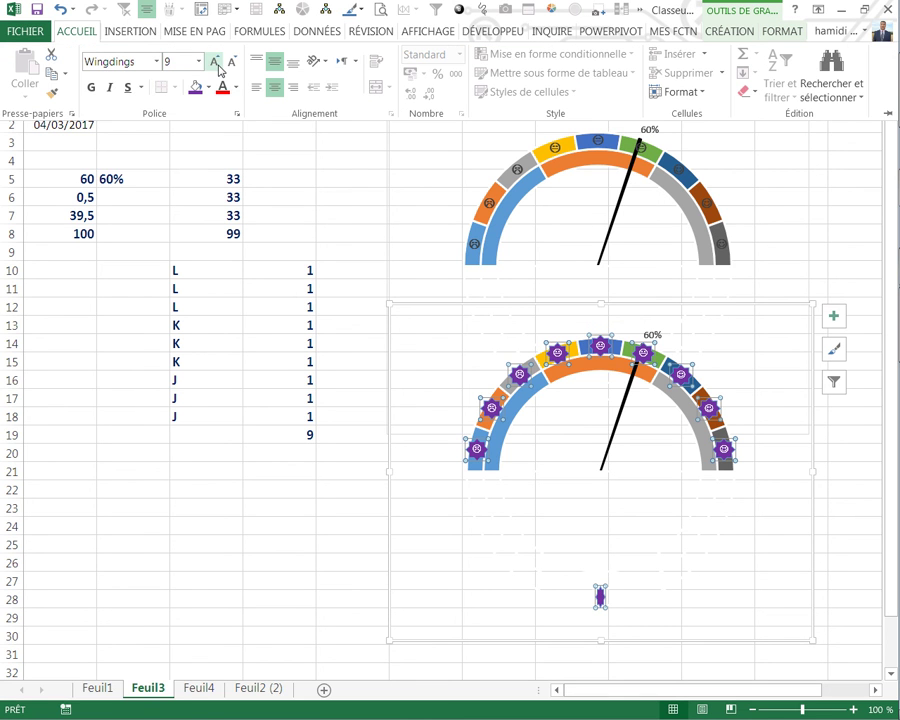
click(216, 66)
click(216, 66)
click(355, 565)
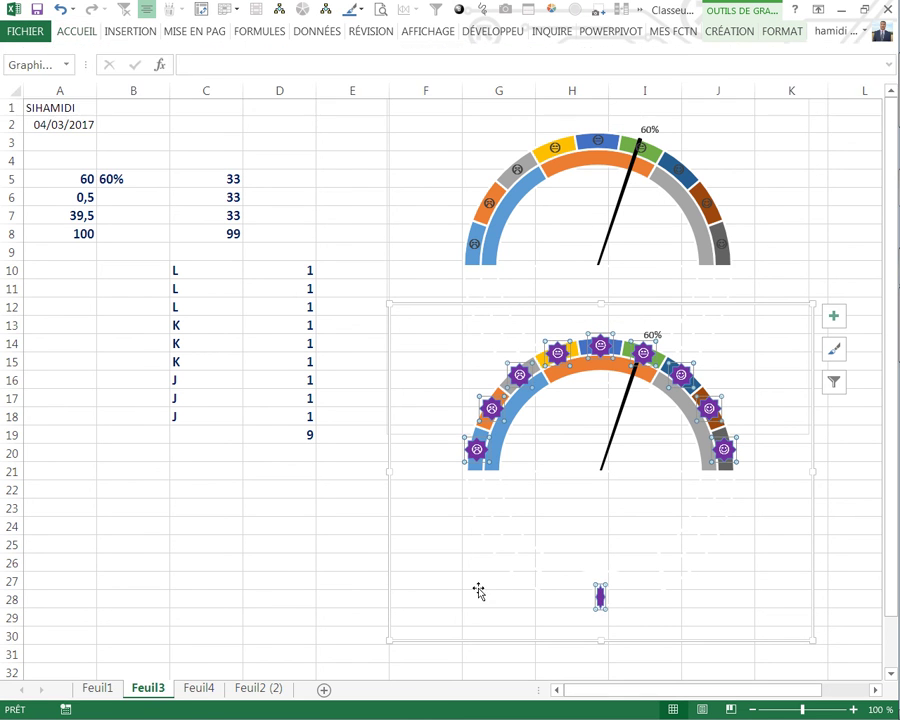
Step: Delete the stray label below the gauge and view the finished gauges on Feuil1
click(597, 592)
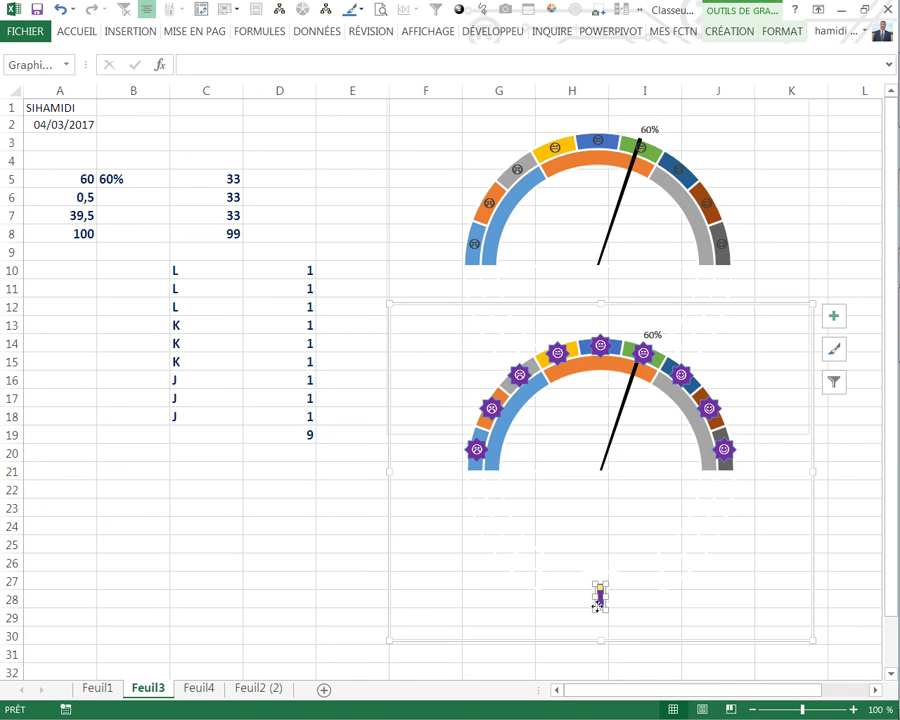
key(Delete)
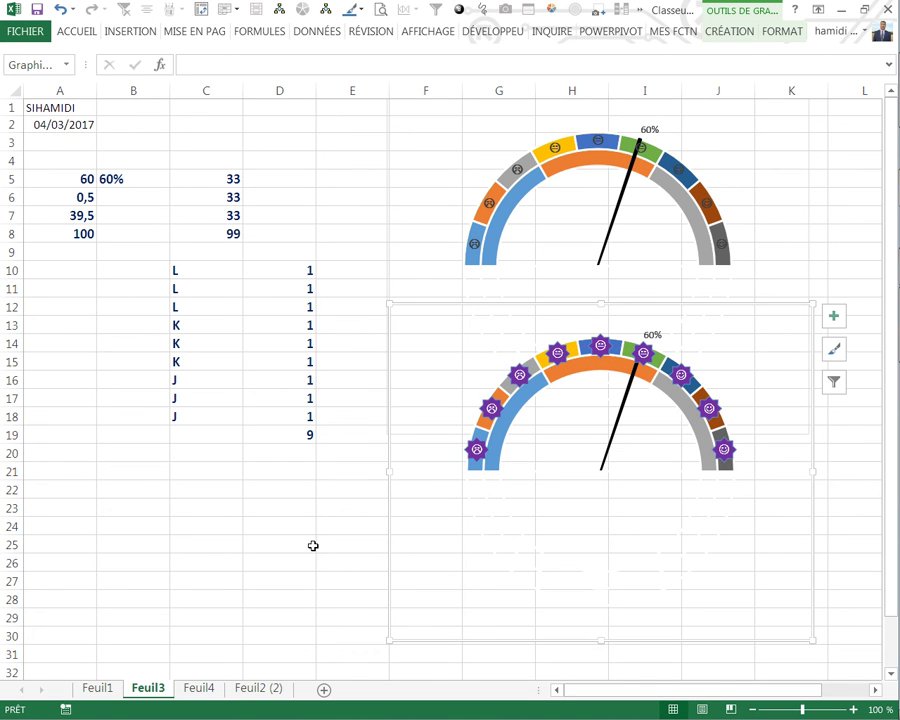
click(285, 545)
click(100, 687)
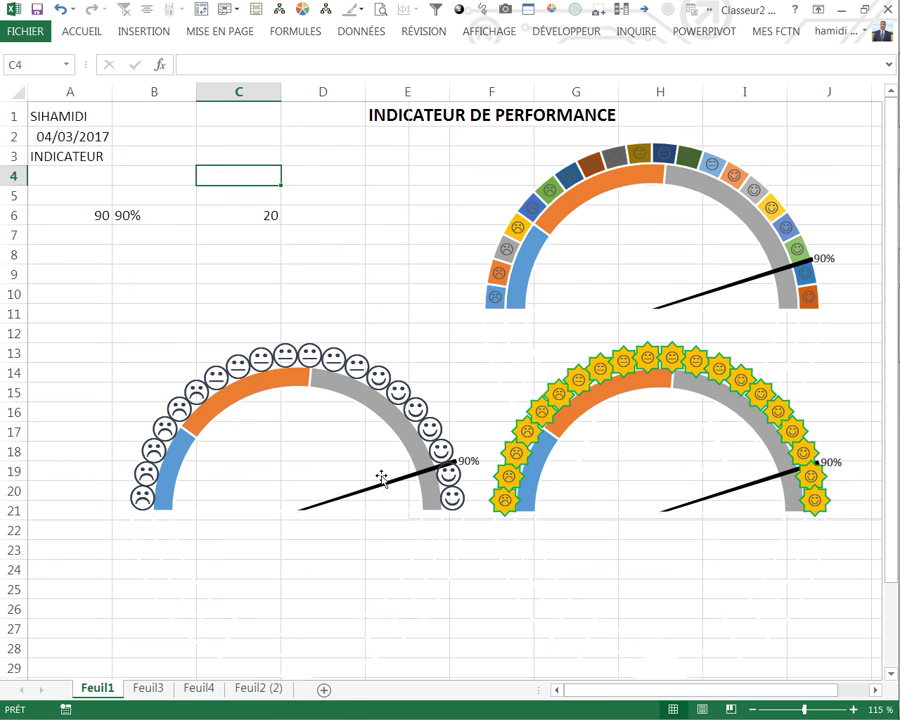
Step: Back on Feuil3, drag the upper gauge chart down and to the left
click(148, 688)
click(358, 556)
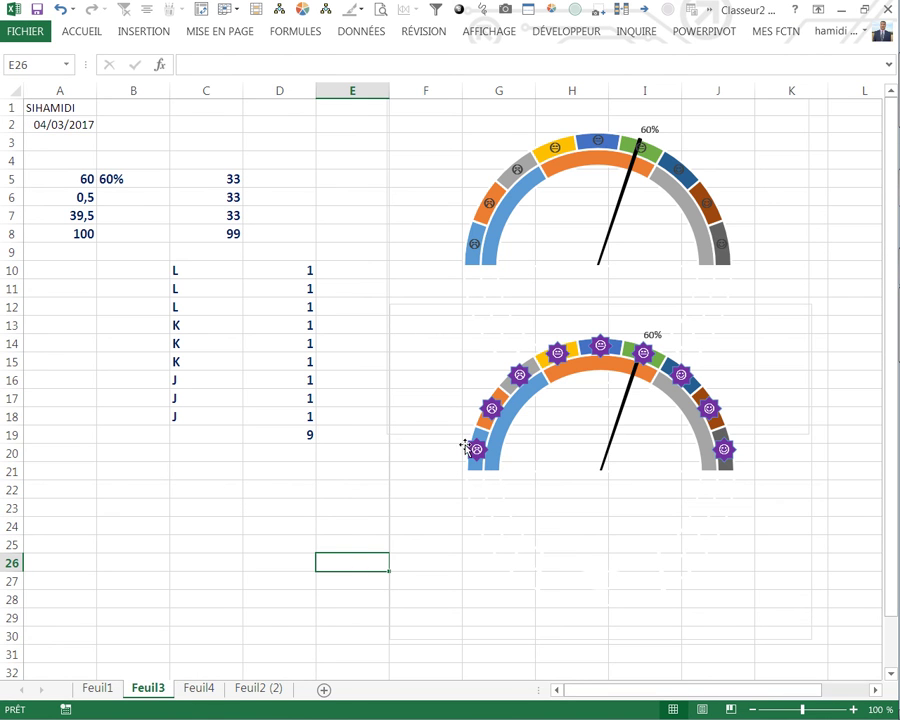
click(503, 266)
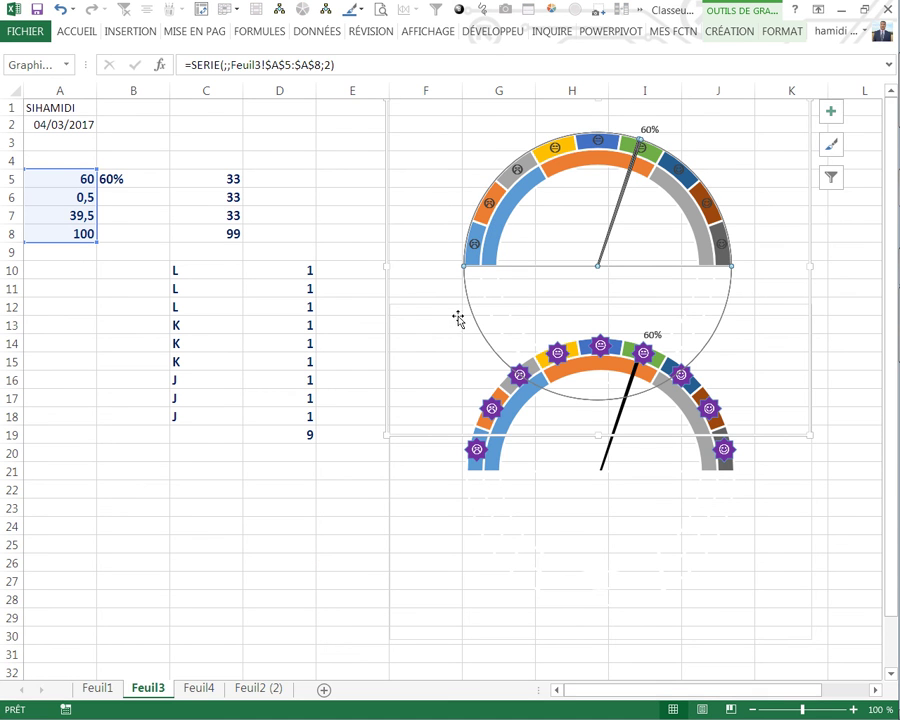
mouse_move(384, 208)
mouse_down()
mouse_move(113, 493)
mouse_move(82, 416)
mouse_up()
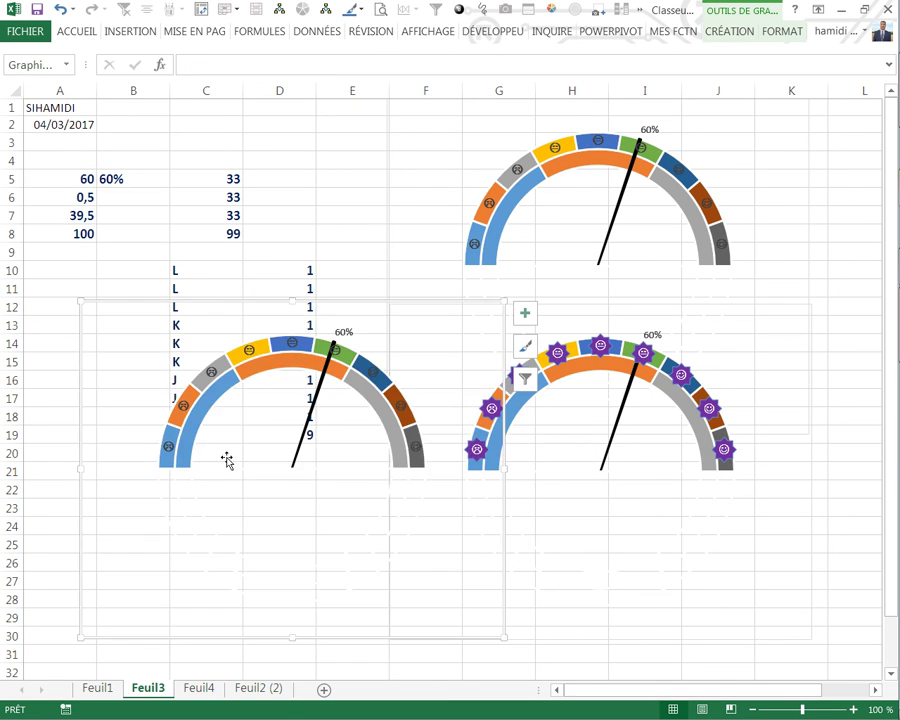
Step: Place the gauge at the sheet's left side and select its Série3 series from the element list
drag(306, 304, 248, 284)
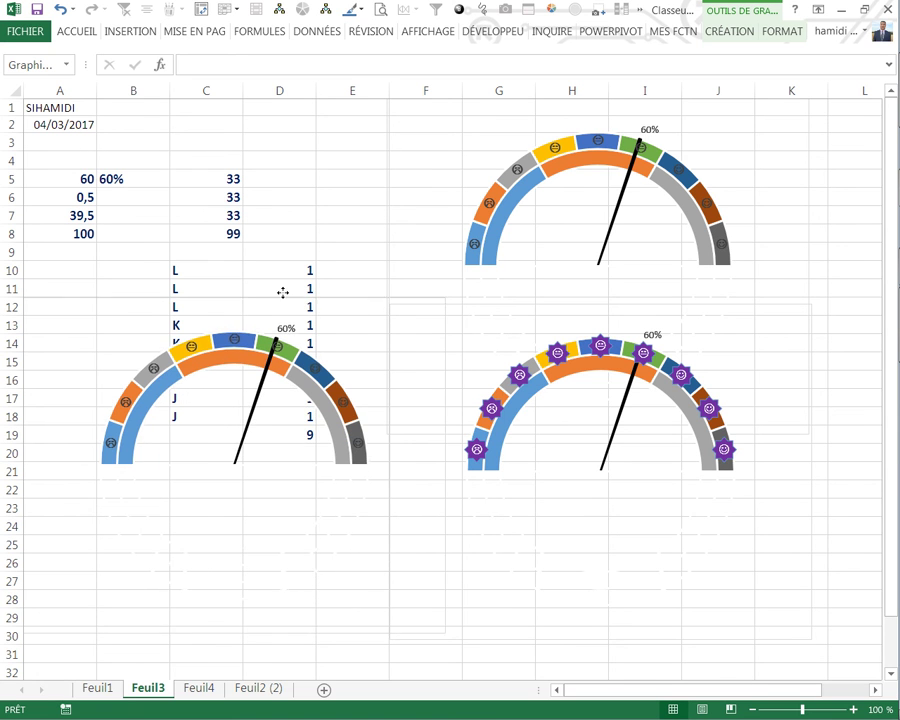
click(250, 328)
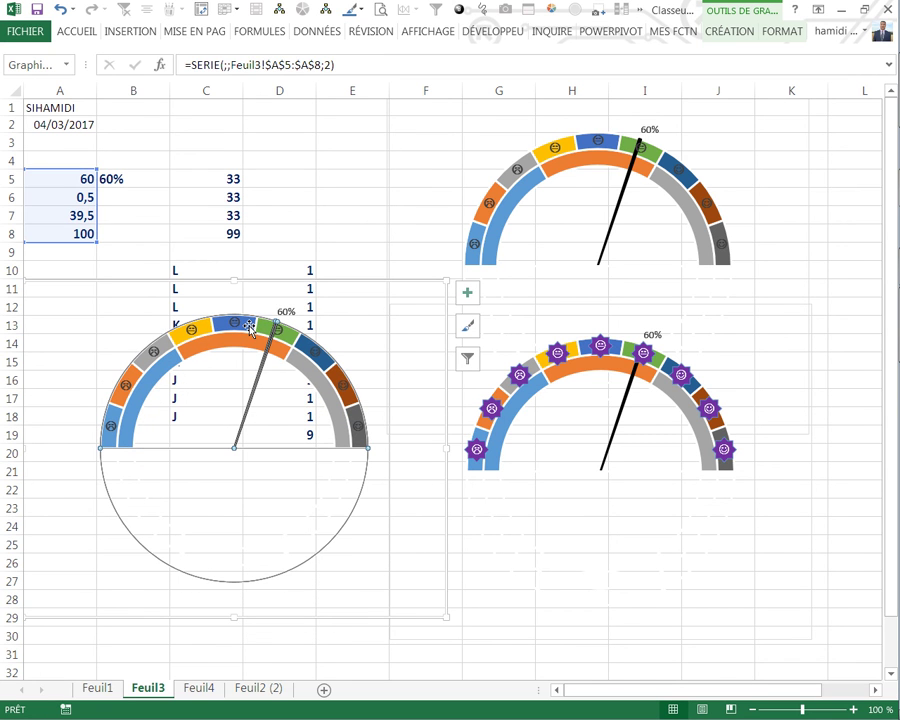
right_click(250, 328)
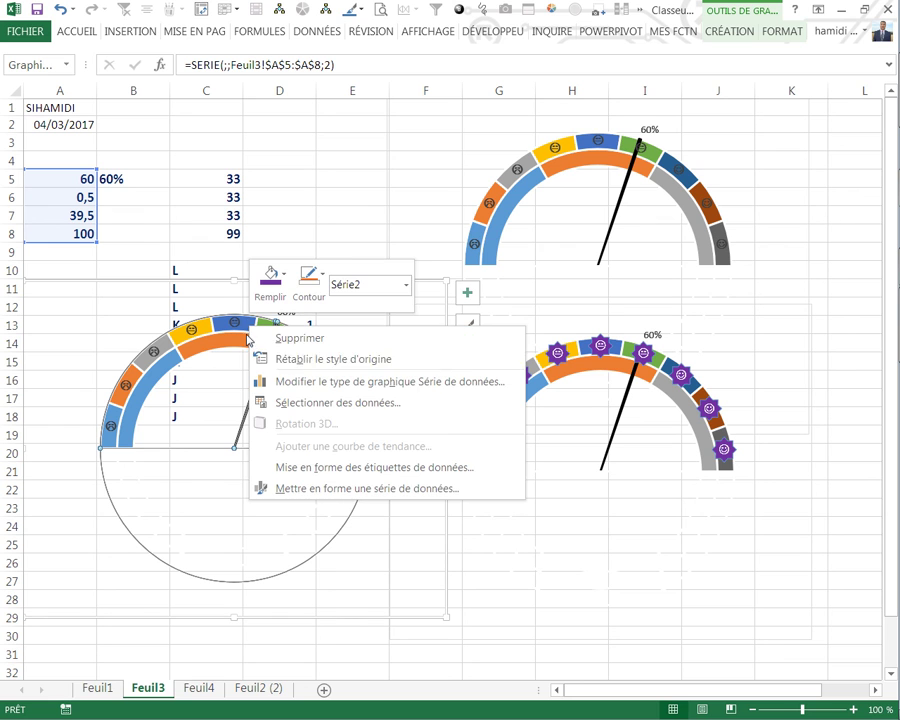
click(408, 288)
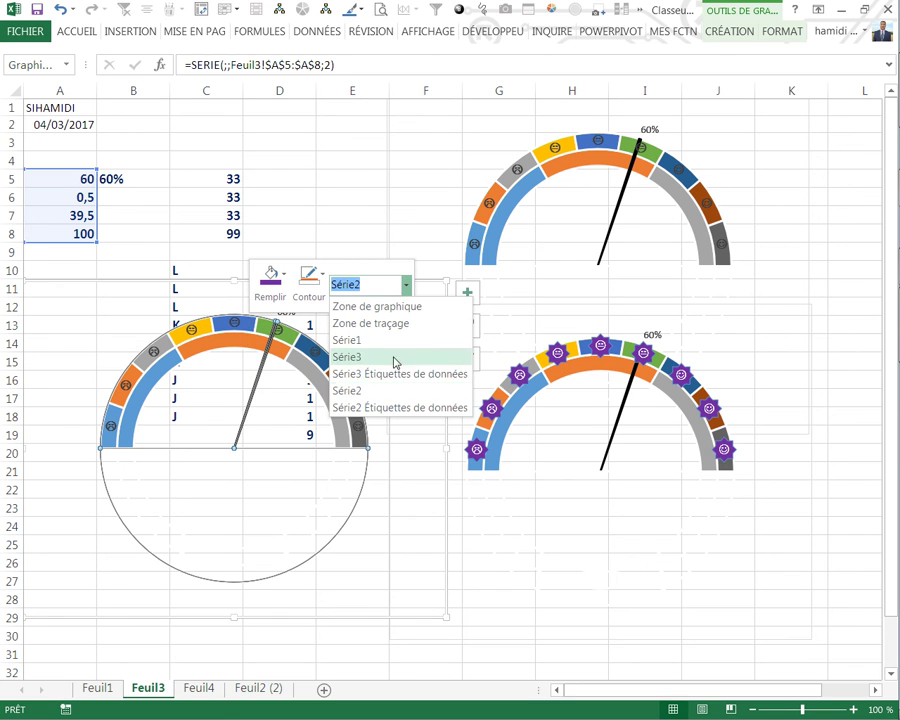
click(359, 358)
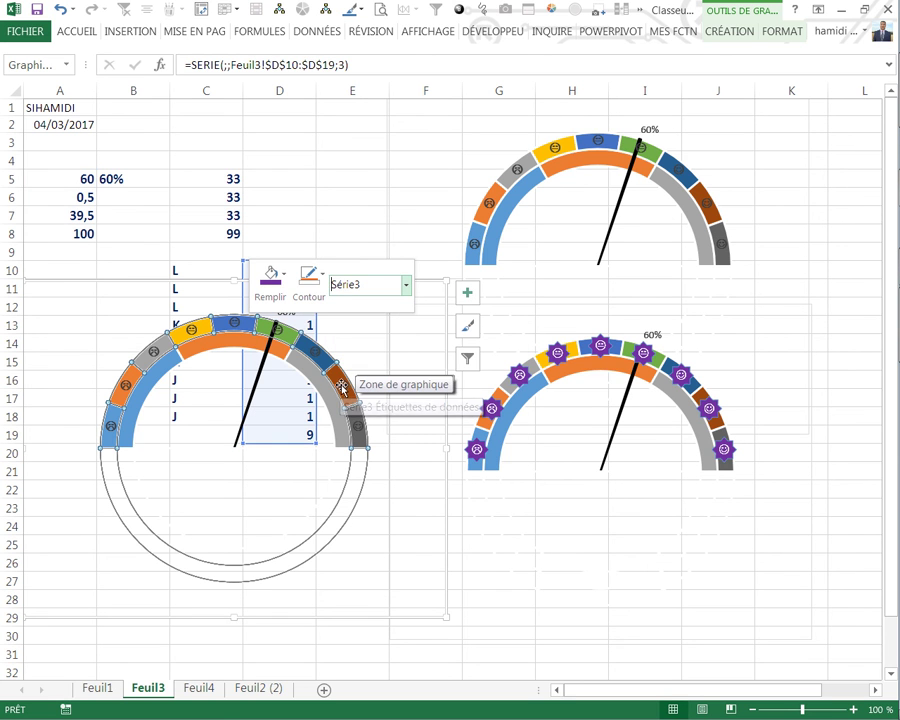
right_click(343, 388)
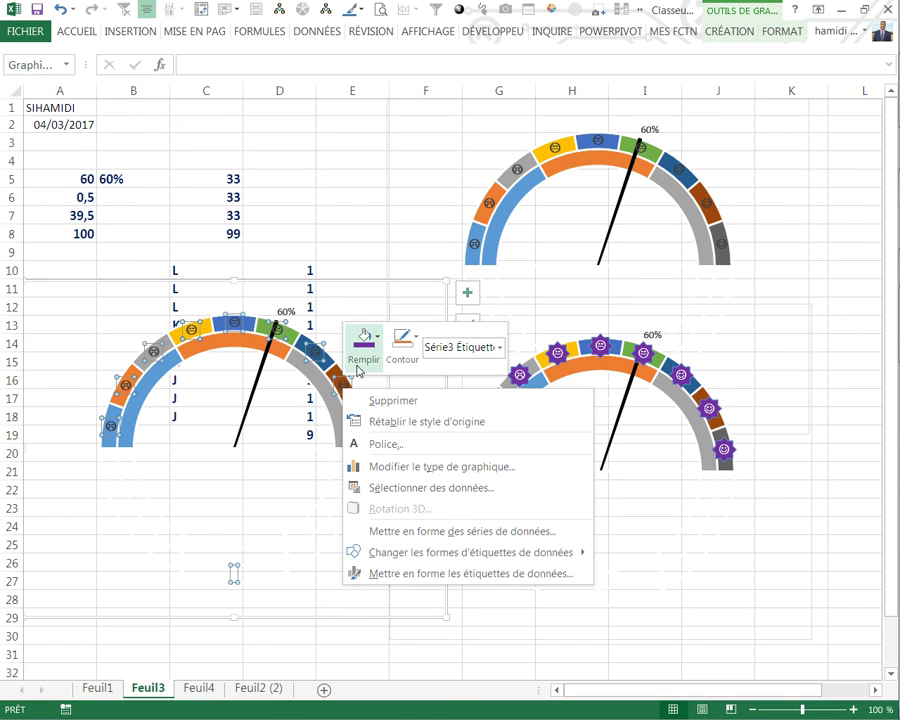
click(500, 350)
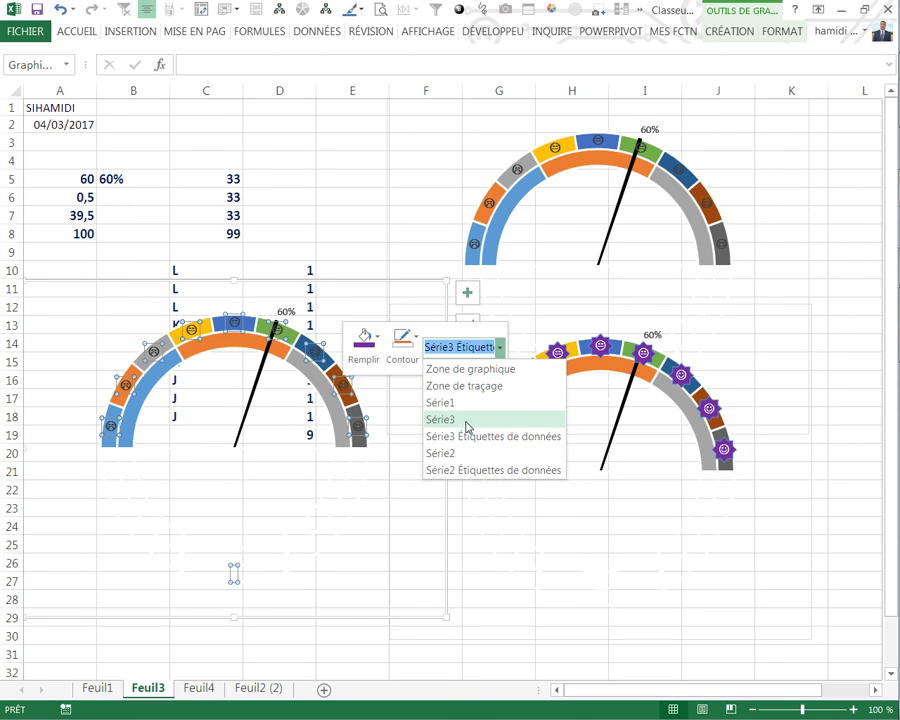
click(449, 421)
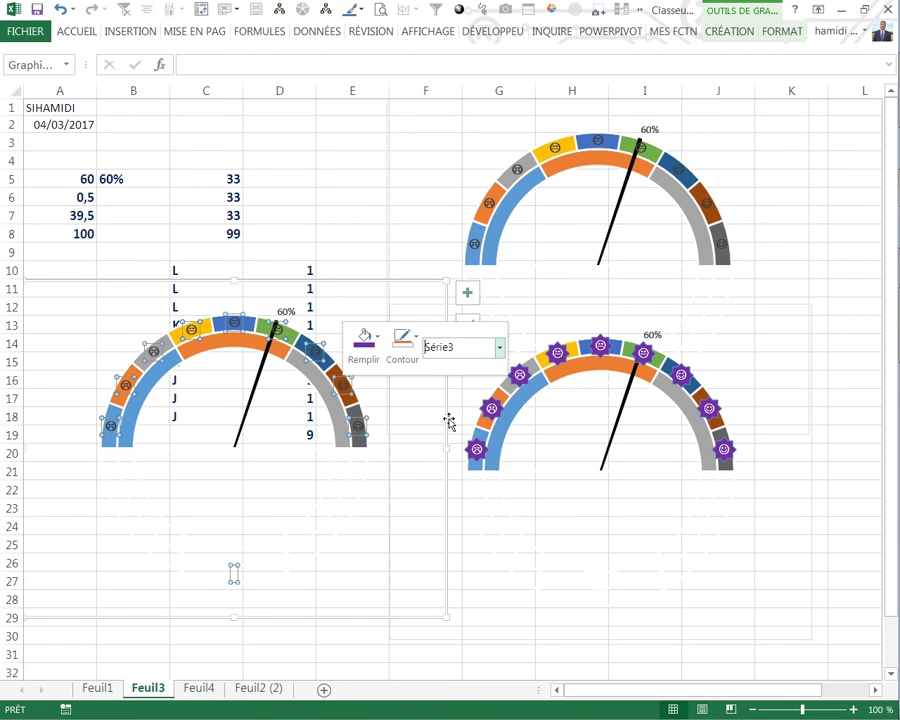
right_click(355, 469)
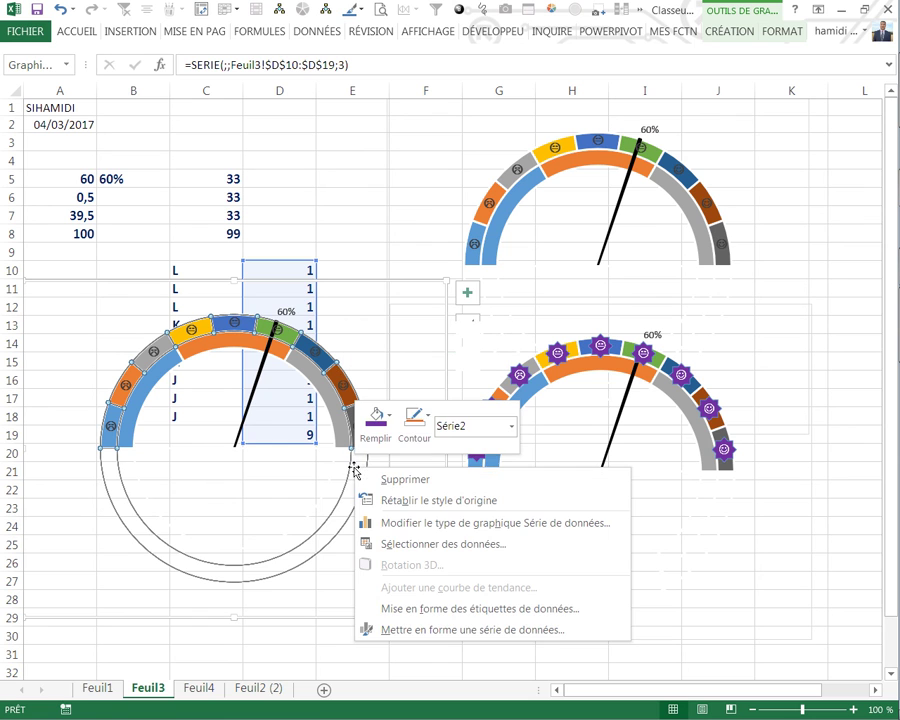
click(512, 426)
click(462, 495)
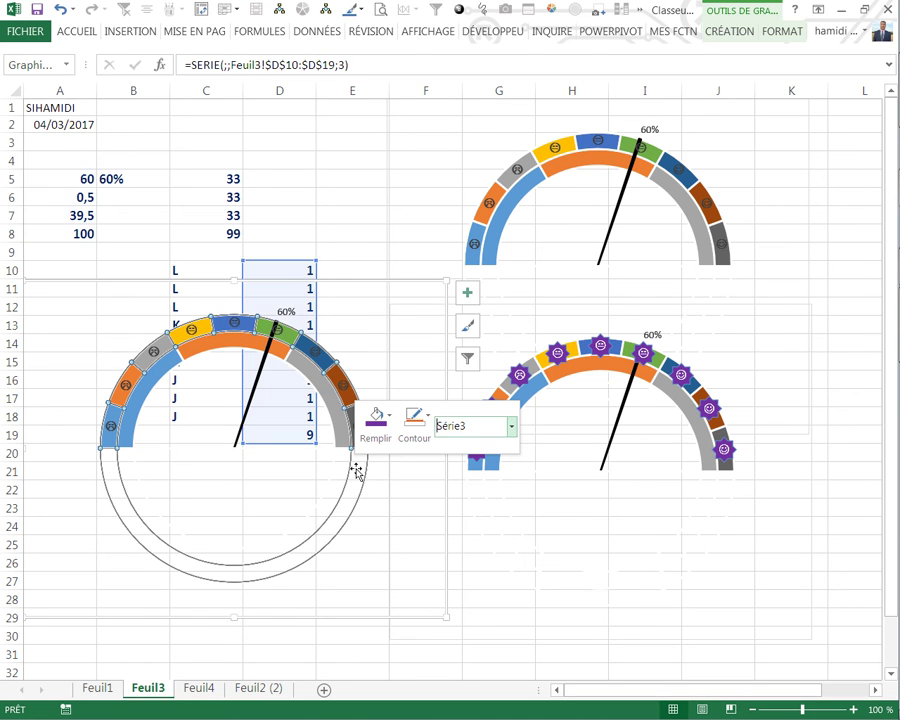
Step: Set the Série3 outer ring to No Fill
right_click(336, 372)
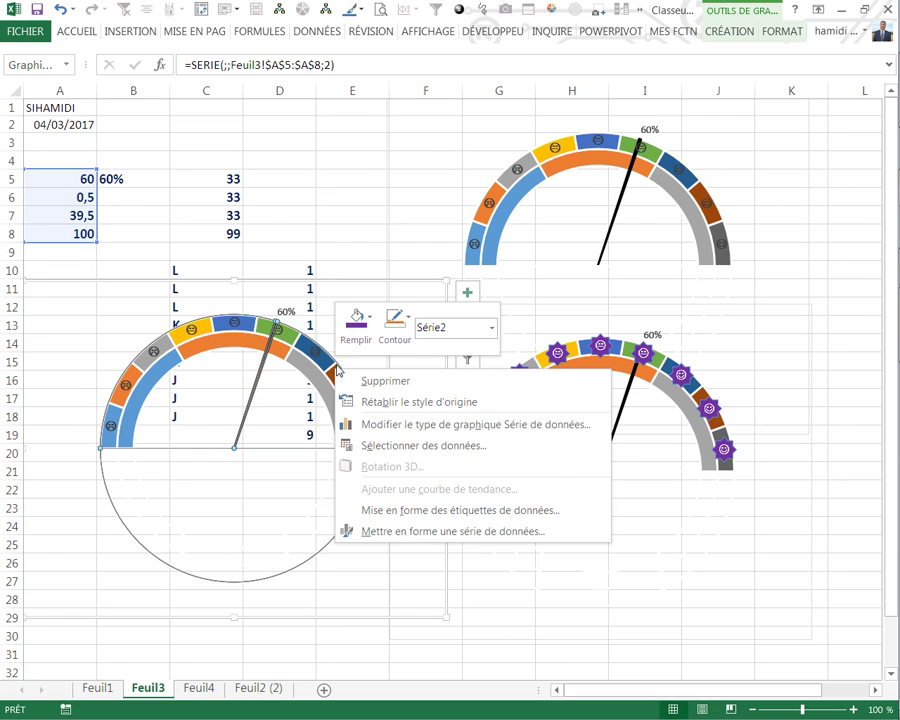
click(491, 333)
click(444, 412)
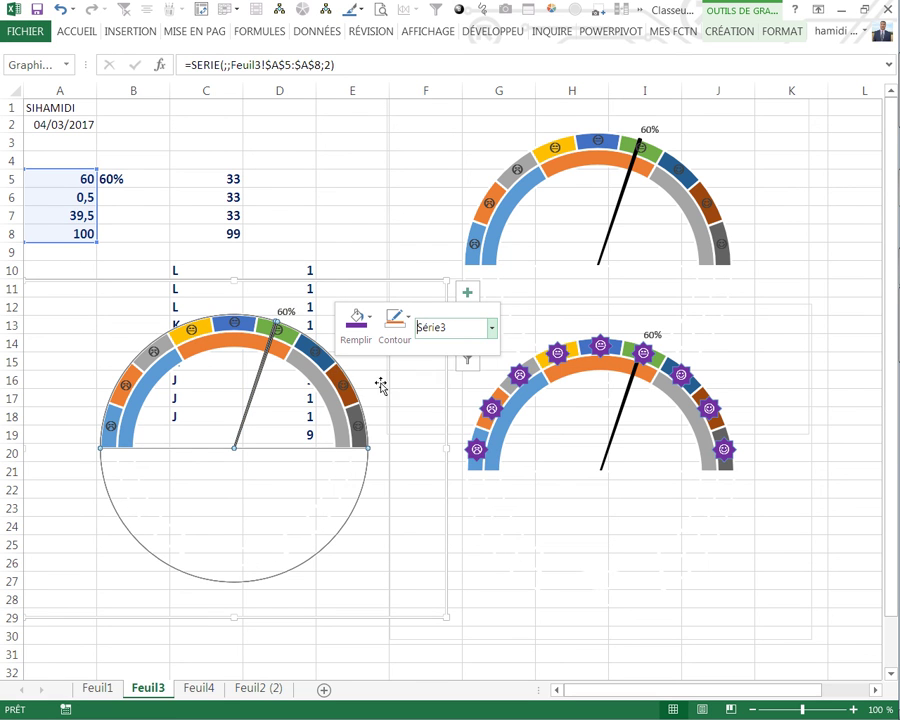
right_click(336, 372)
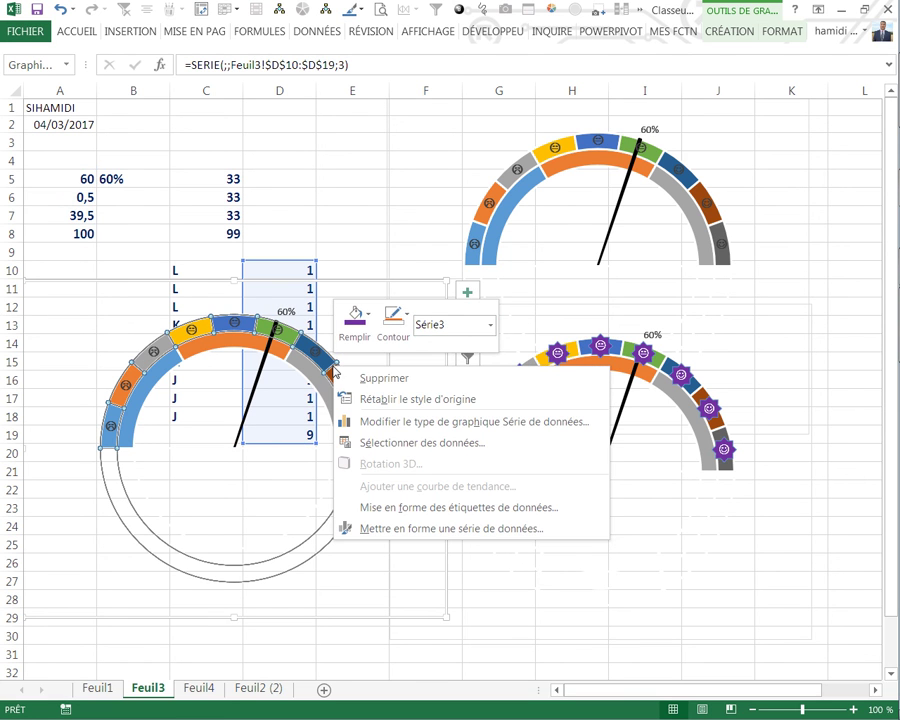
click(368, 318)
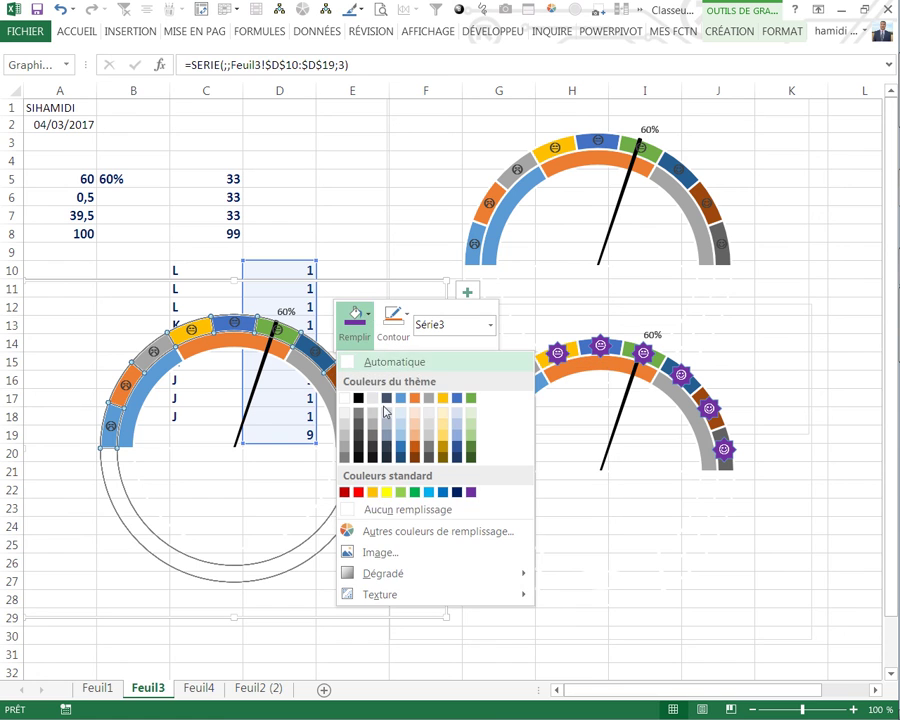
click(390, 516)
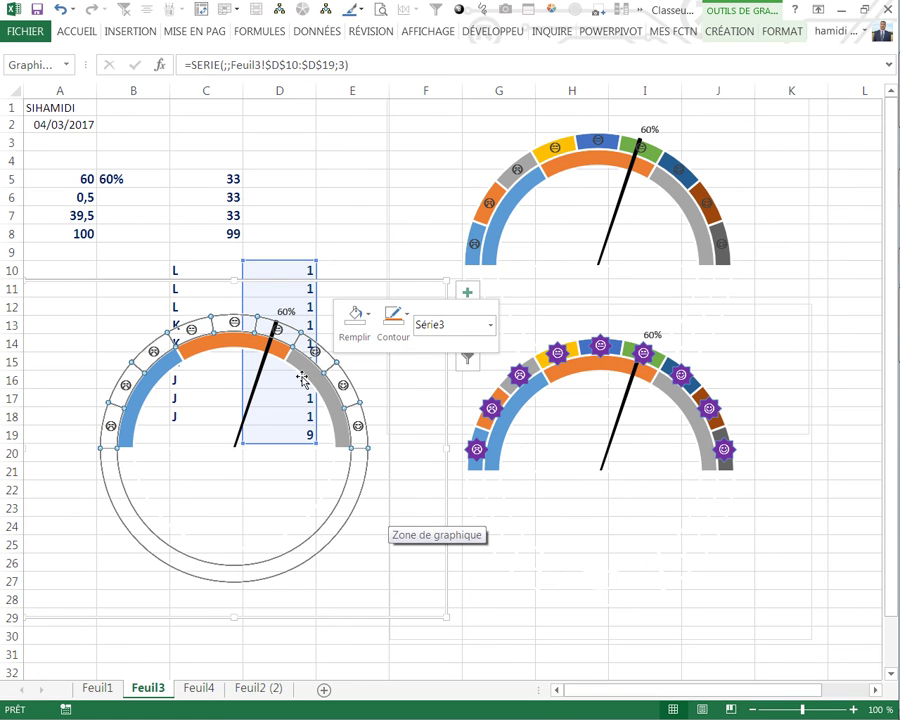
Step: Select the smiley data labels around the left gauge
click(77, 33)
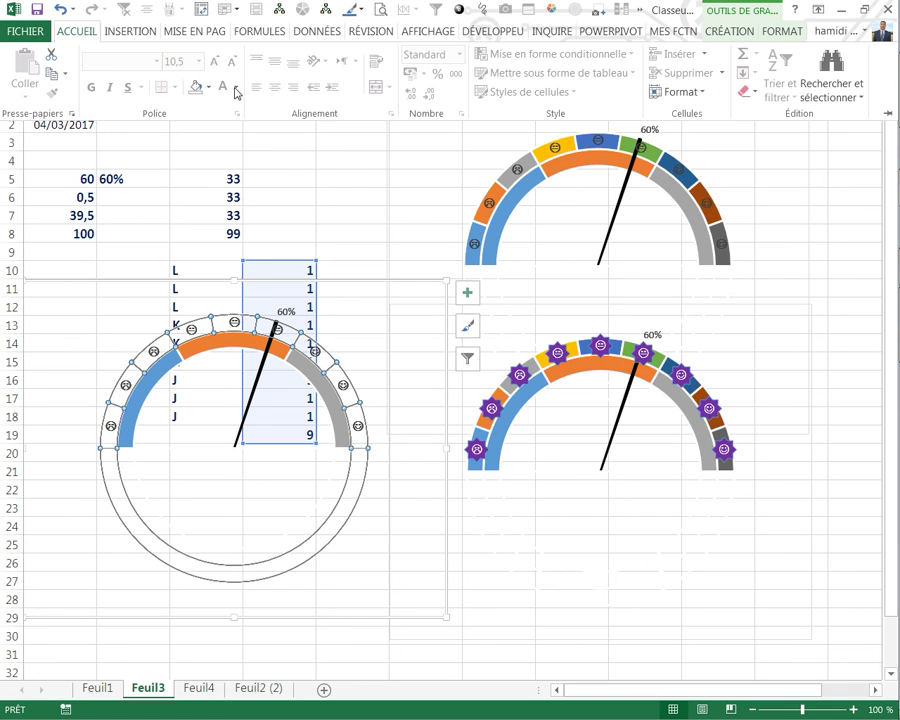
right_click(222, 325)
key(Escape)
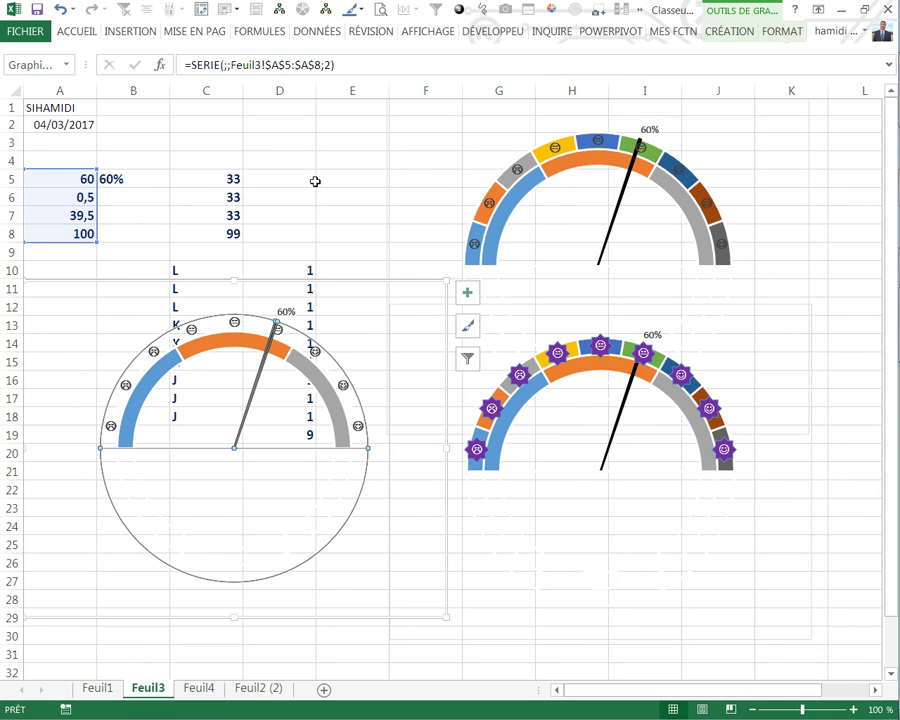
click(237, 321)
right_click(237, 322)
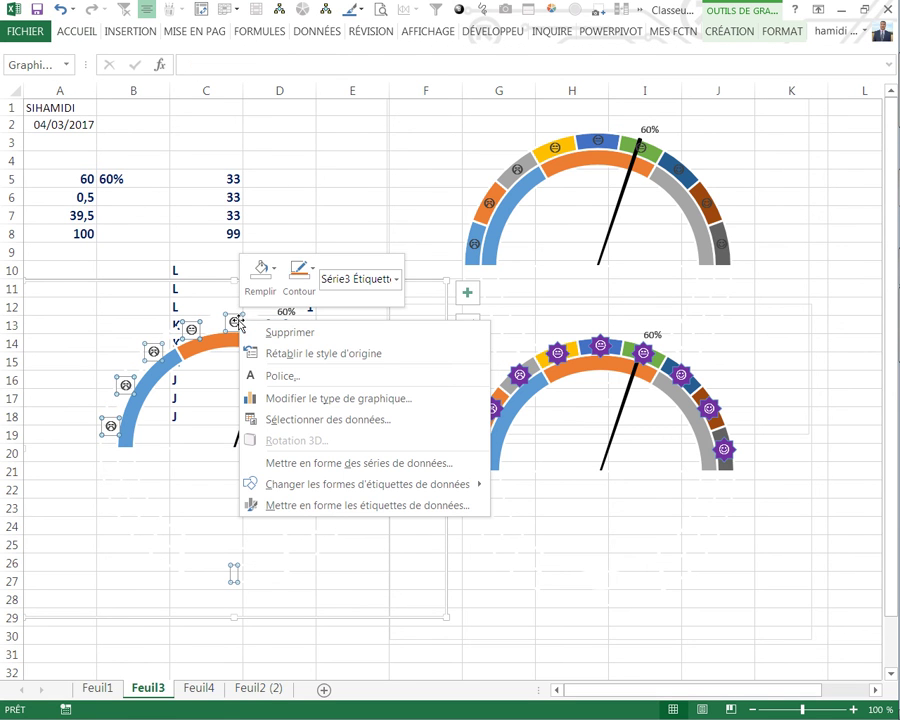
click(72, 31)
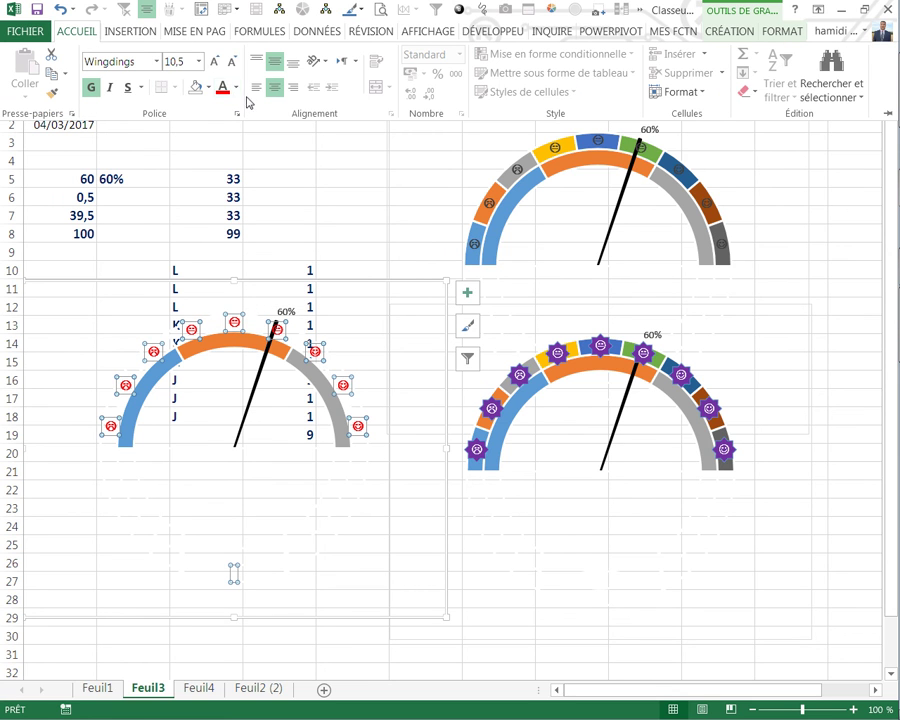
Step: Enlarge the smiley labels to size 20 and colour them black
click(215, 68)
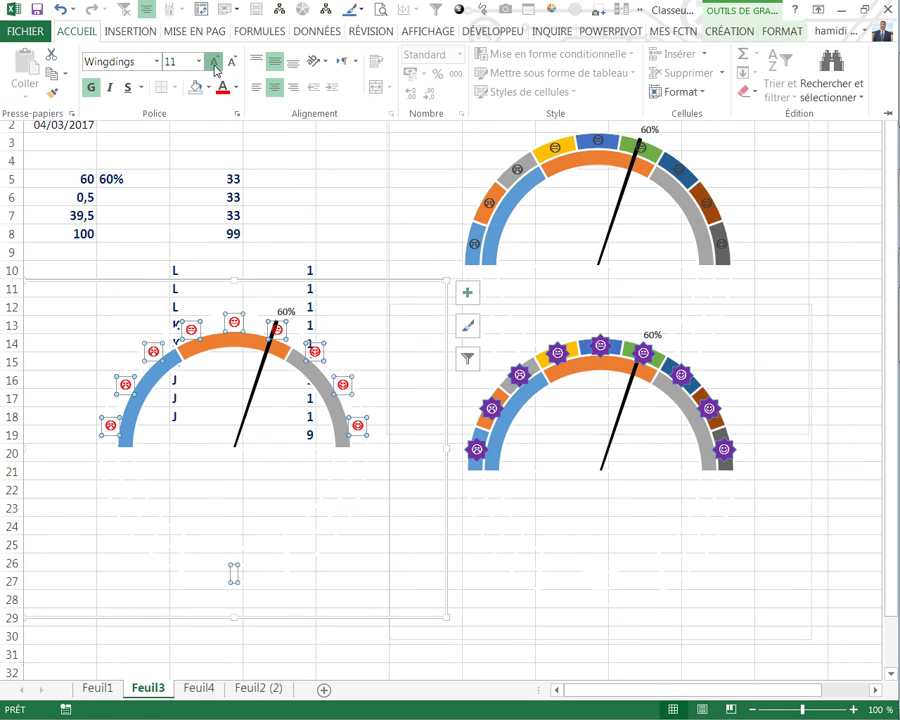
click(215, 62)
click(215, 62)
click(215, 62)
click(215, 62)
click(215, 62)
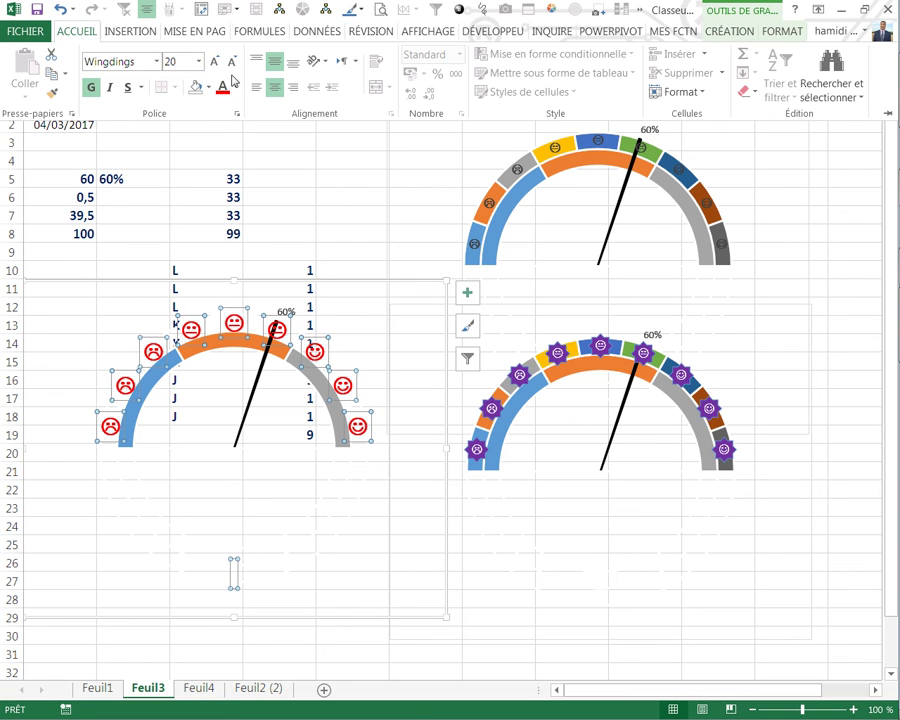
click(236, 88)
click(236, 145)
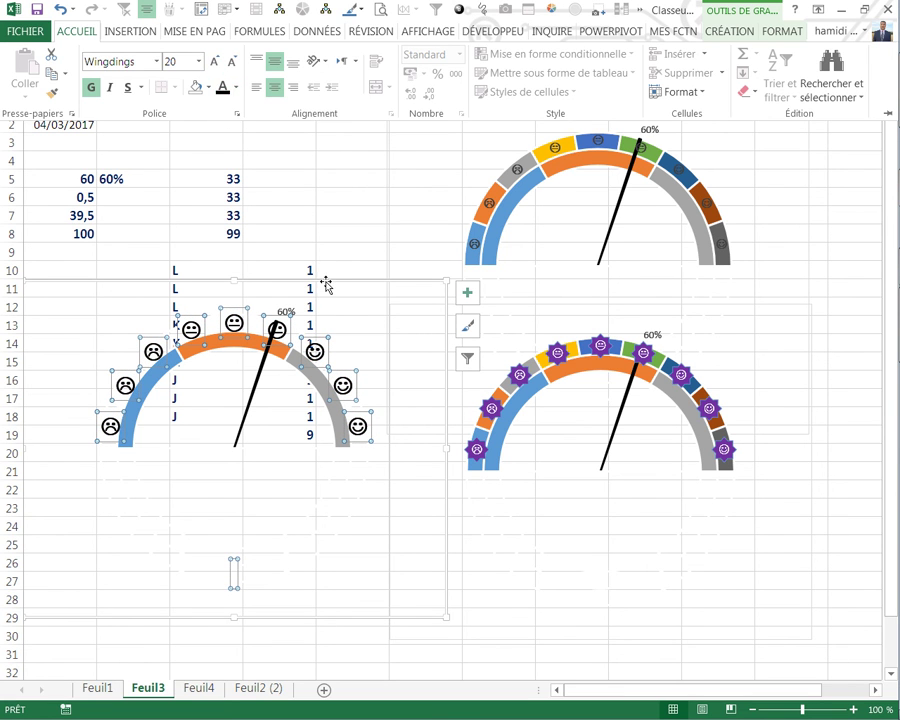
key(ctrl+F1)
key(Escape)
Step: Move the gauge aside and turn the helper values in A6:E19 white
drag(342, 442, 376, 444)
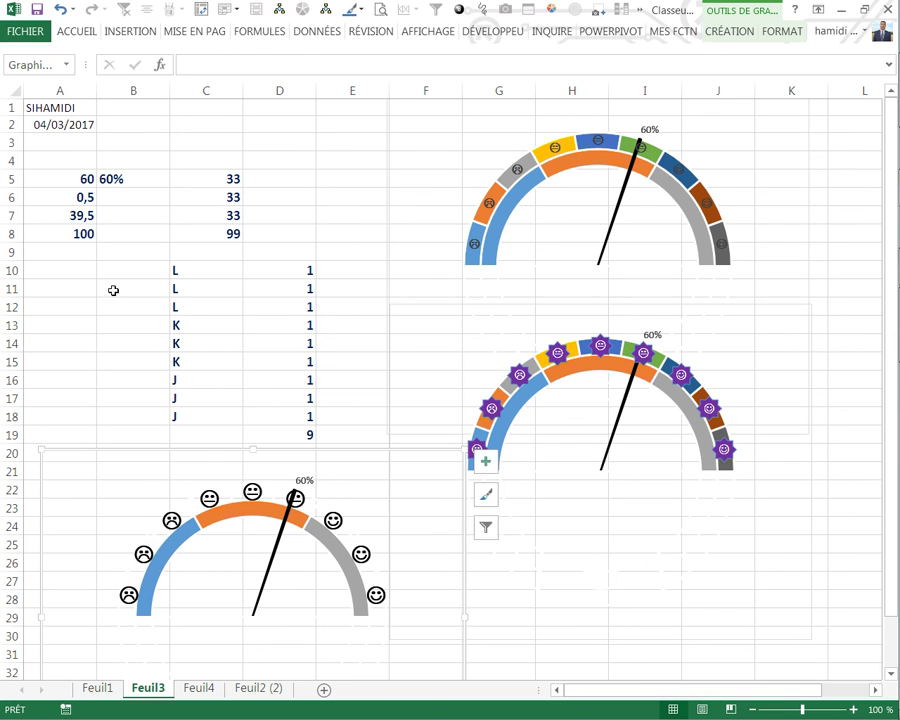
click(144, 290)
mouse_move(58, 162)
mouse_down()
mouse_move(84, 232)
mouse_move(330, 436)
mouse_up()
click(126, 268)
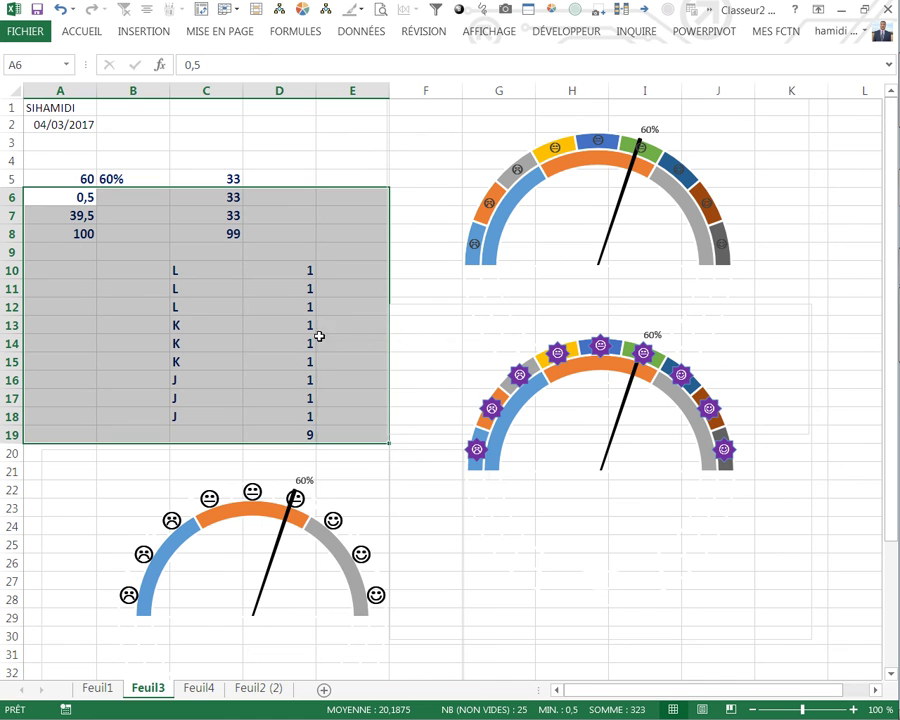
right_click(381, 340)
click(425, 316)
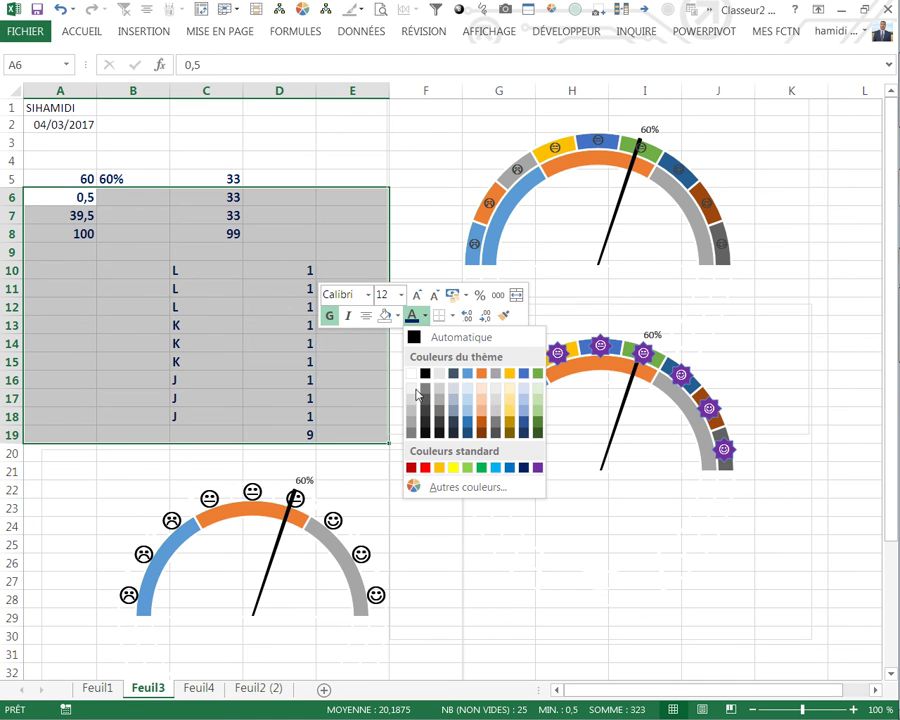
click(412, 374)
Step: Turn the text in C4:C7 white and move the left gauge up below the value cell
drag(206, 161, 237, 214)
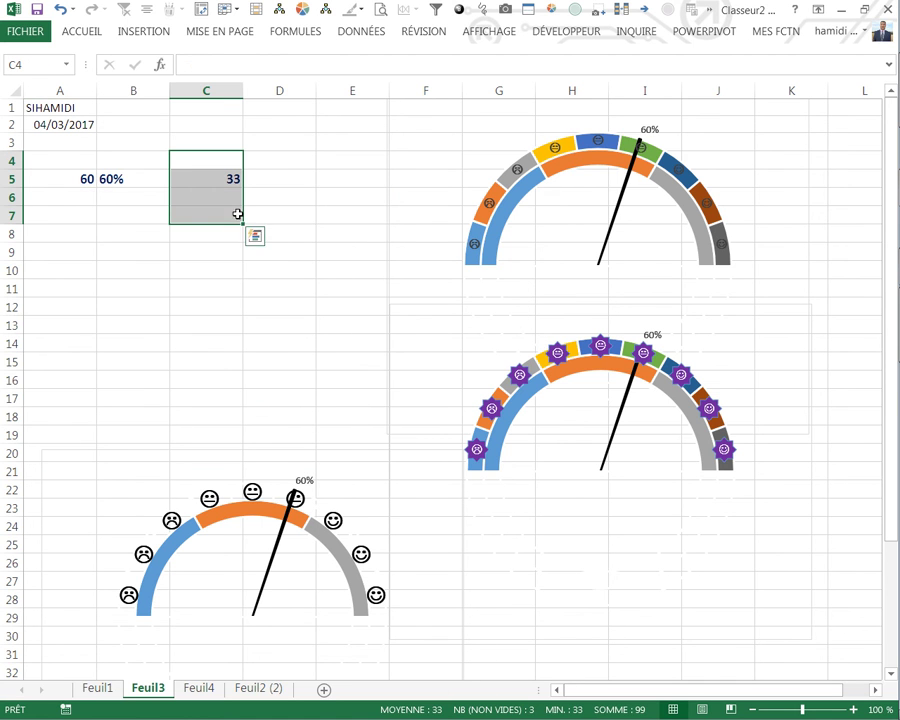
right_click(239, 214)
click(333, 189)
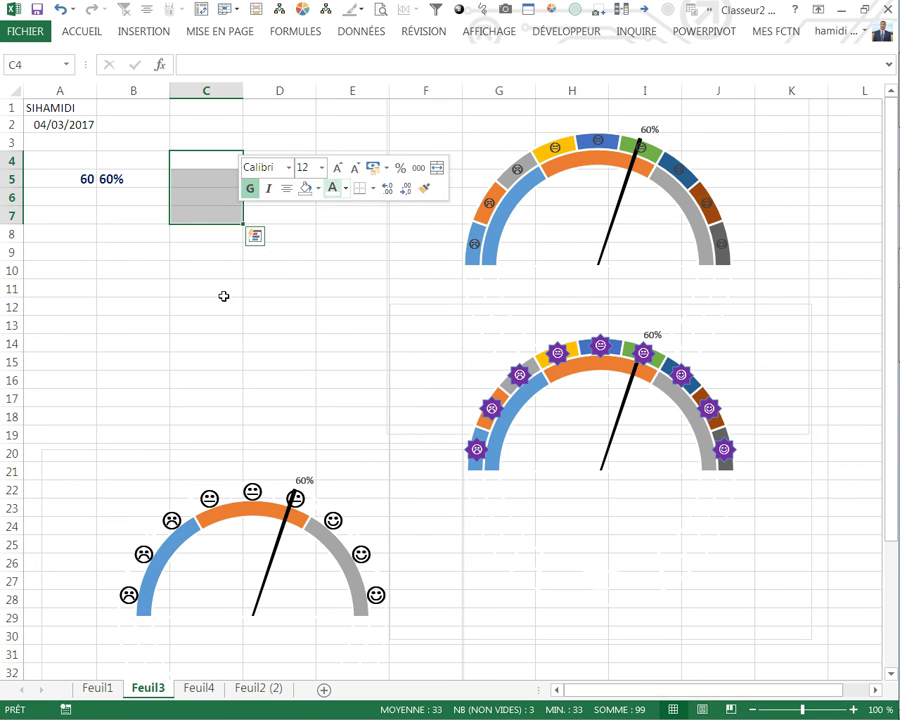
click(215, 305)
click(202, 455)
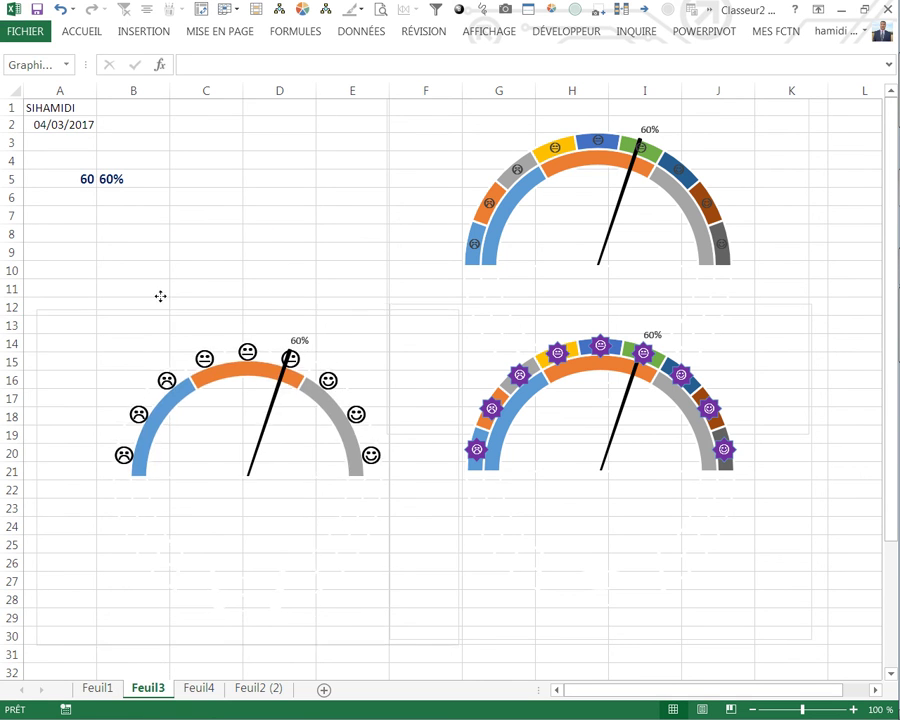
drag(168, 456, 156, 287)
Step: Enter 40 and then 90 in value cell A5 to test the needles
click(45, 185)
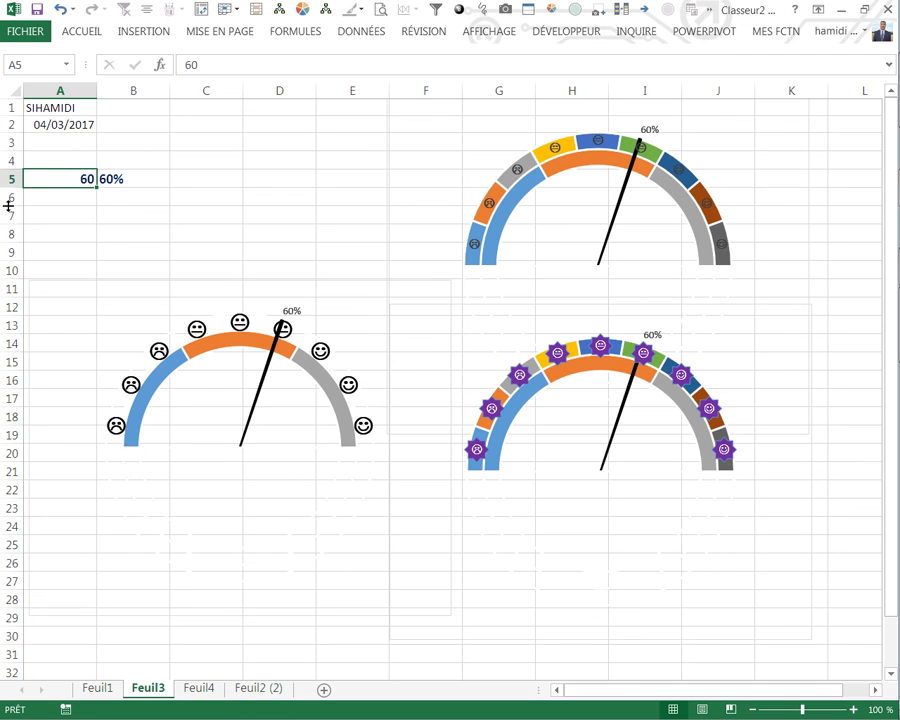
text(40)
key(Return)
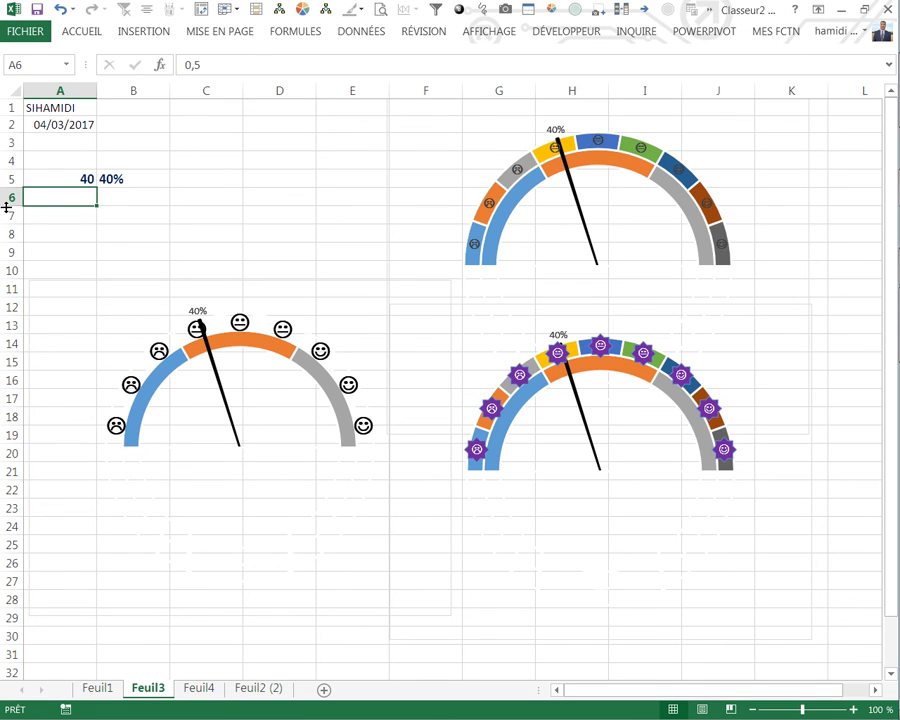
click(69, 178)
text(90)
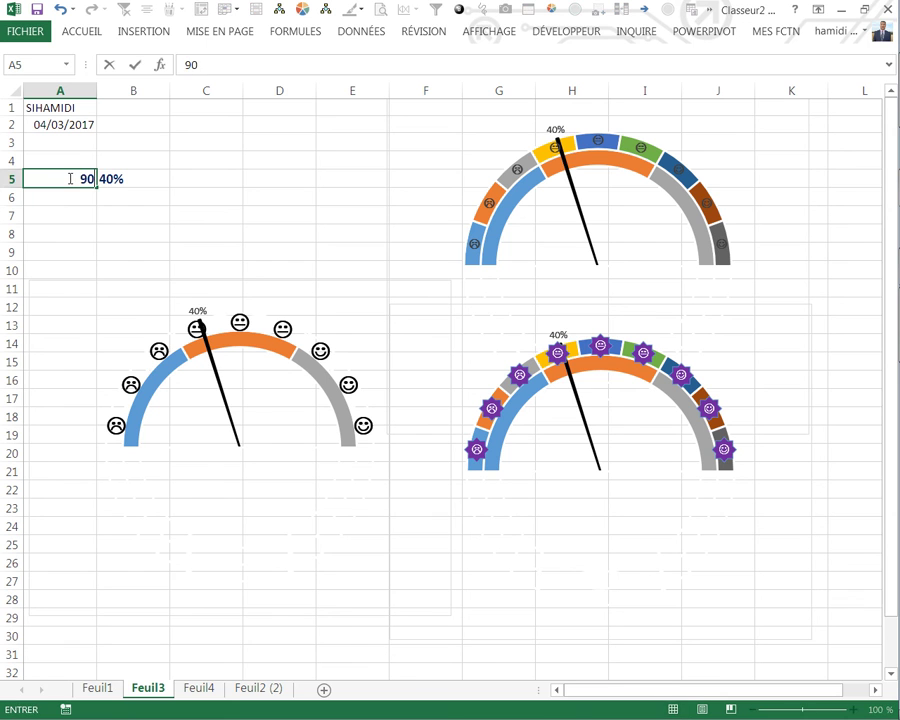
key(Return)
click(278, 238)
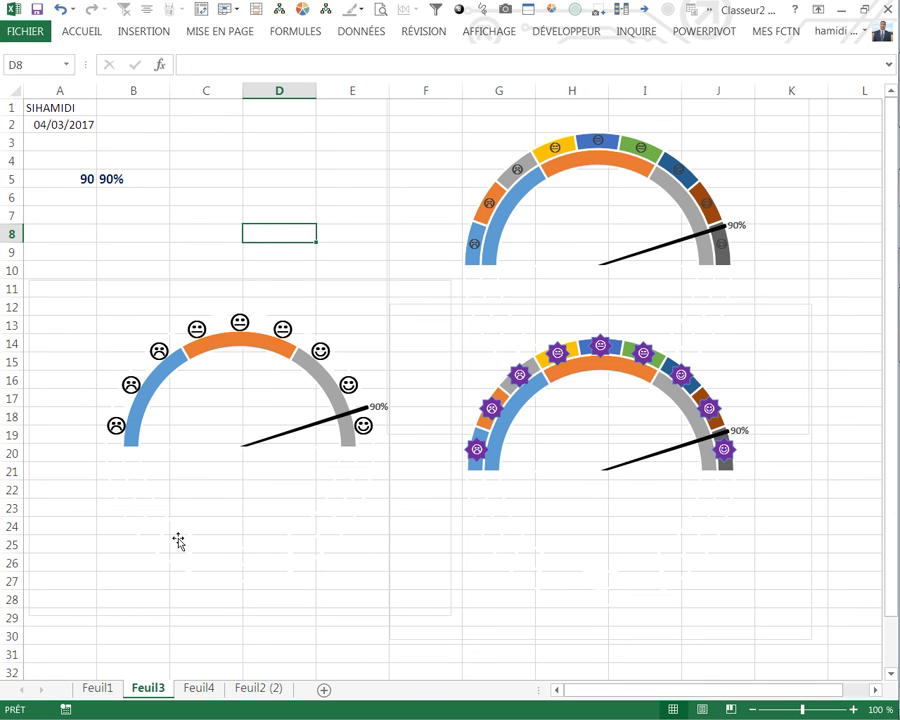
Step: Check the gauges on Feuil1, then return to Feuil3 and enter 15 in A5
click(100, 690)
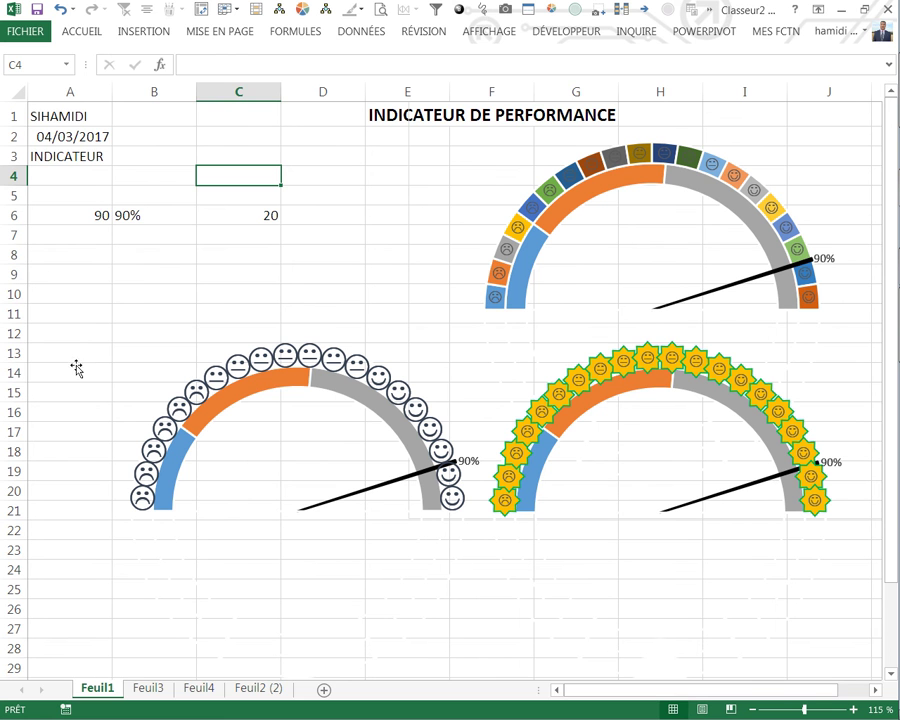
drag(100, 121, 150, 136)
mouse_move(449, 456)
mouse_down()
mouse_move(255, 358)
mouse_move(348, 275)
mouse_up()
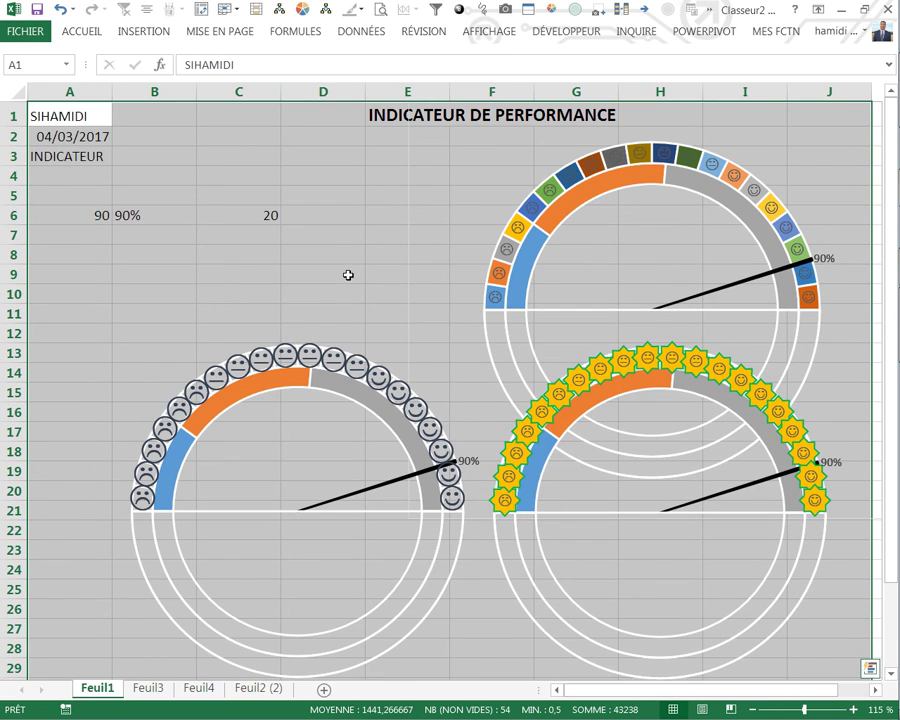
click(148, 688)
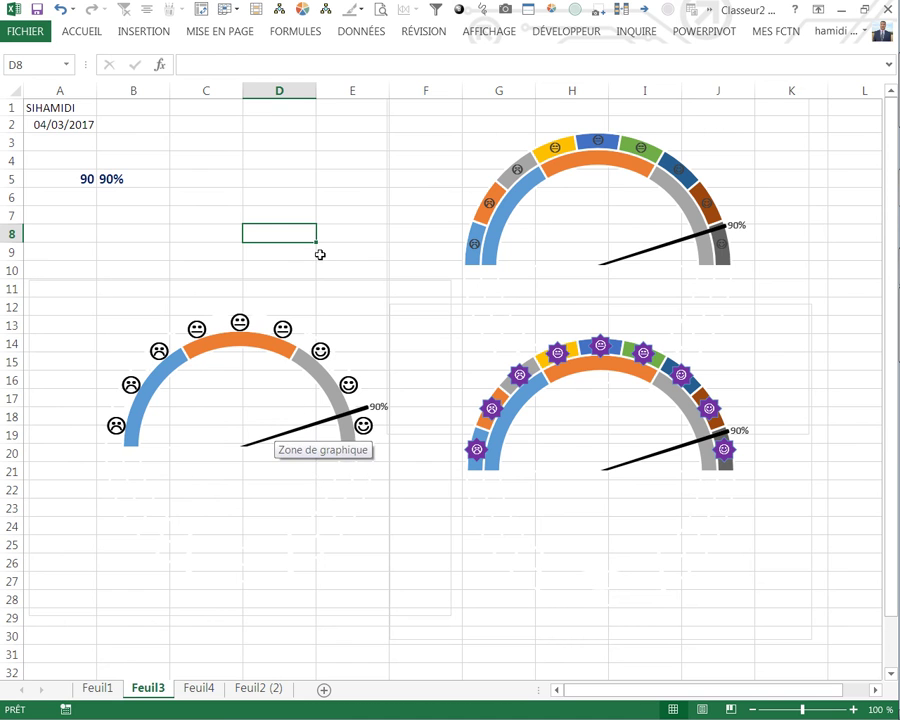
click(318, 256)
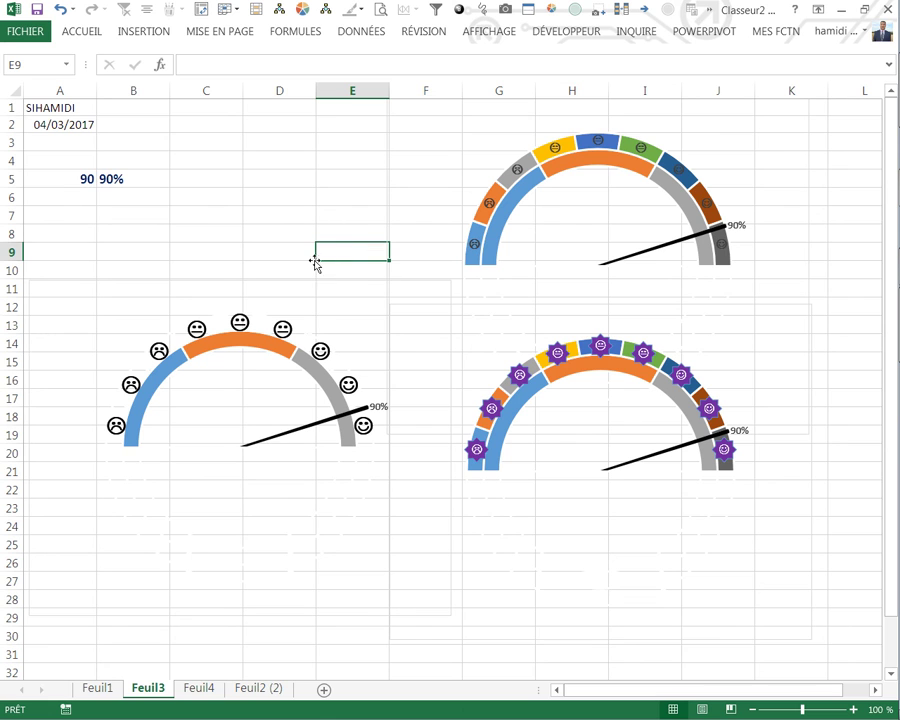
click(89, 178)
text(15)
key(Return)
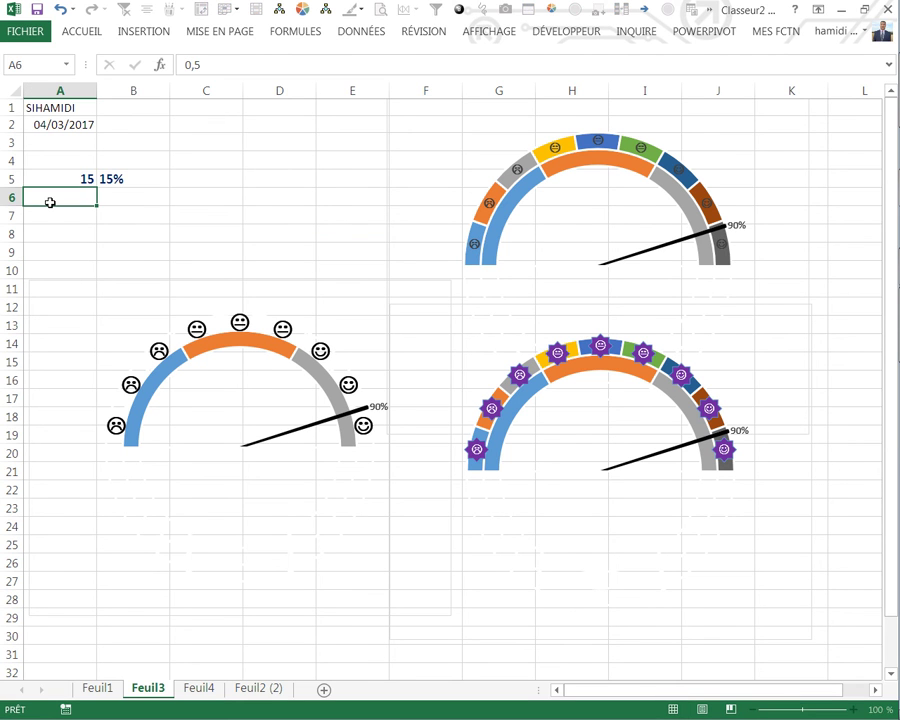
click(298, 239)
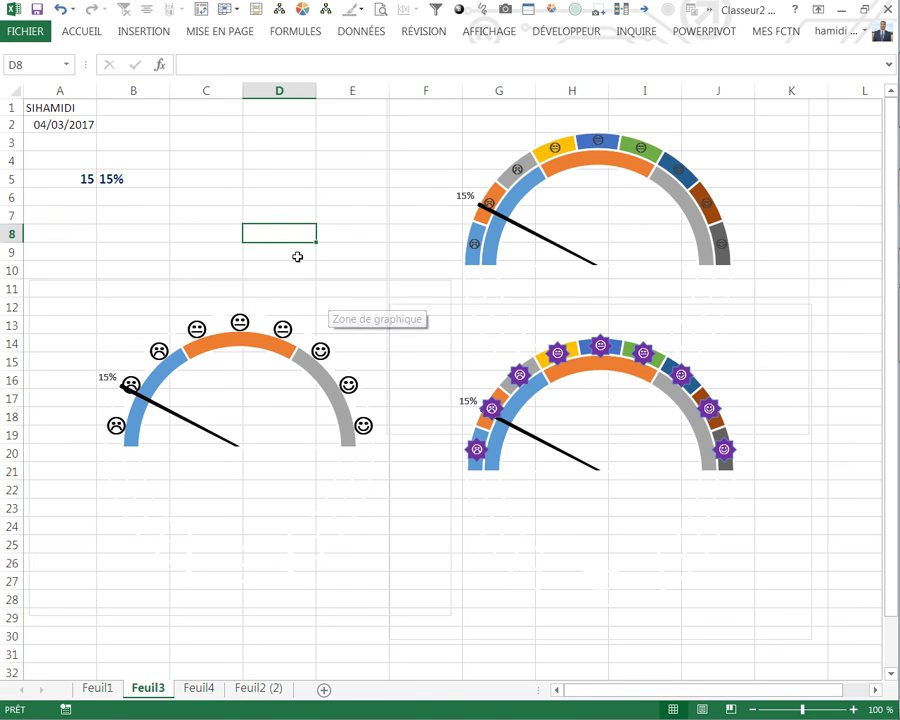